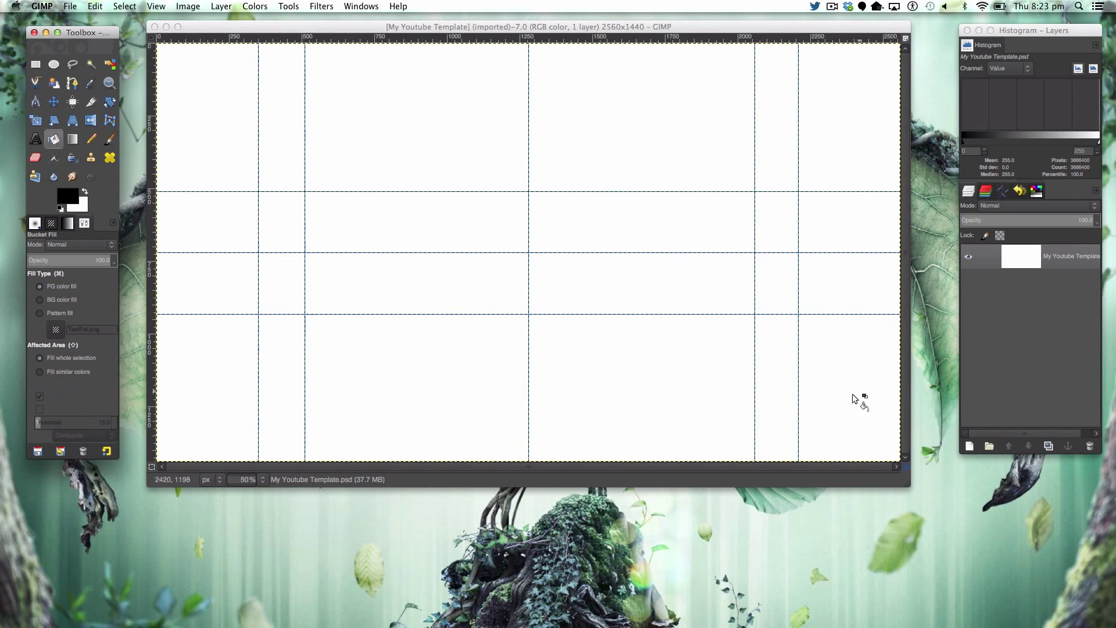
Bucket-fill the white 2560×1440 banner canvas with solid black
click(853, 399)
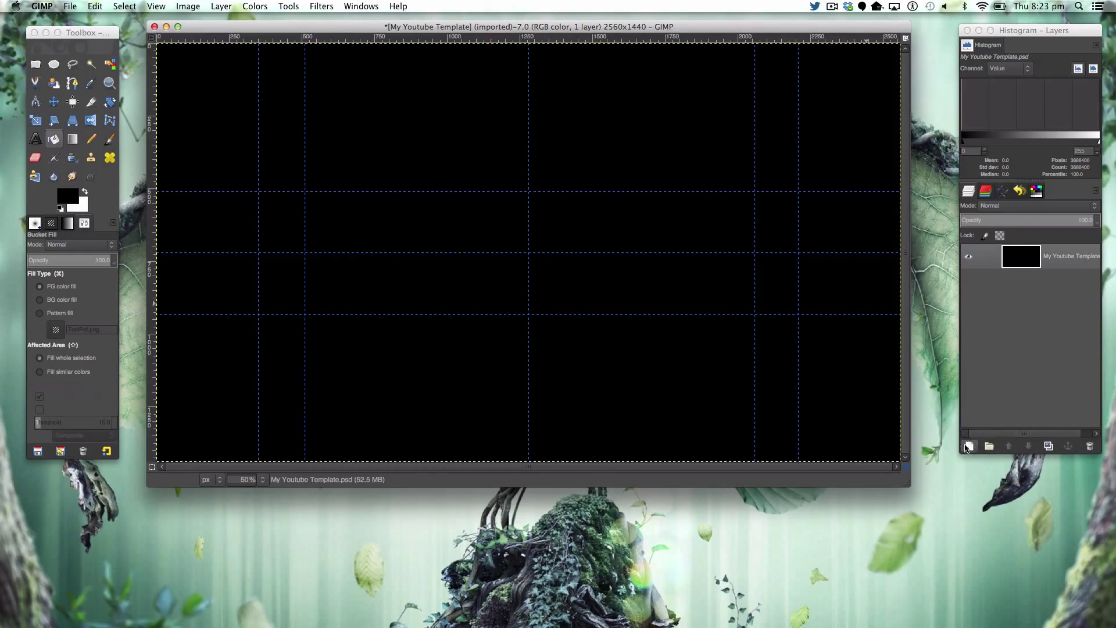
Add a new transparent layer and select a horizontal band across the banner's middle
click(983, 445)
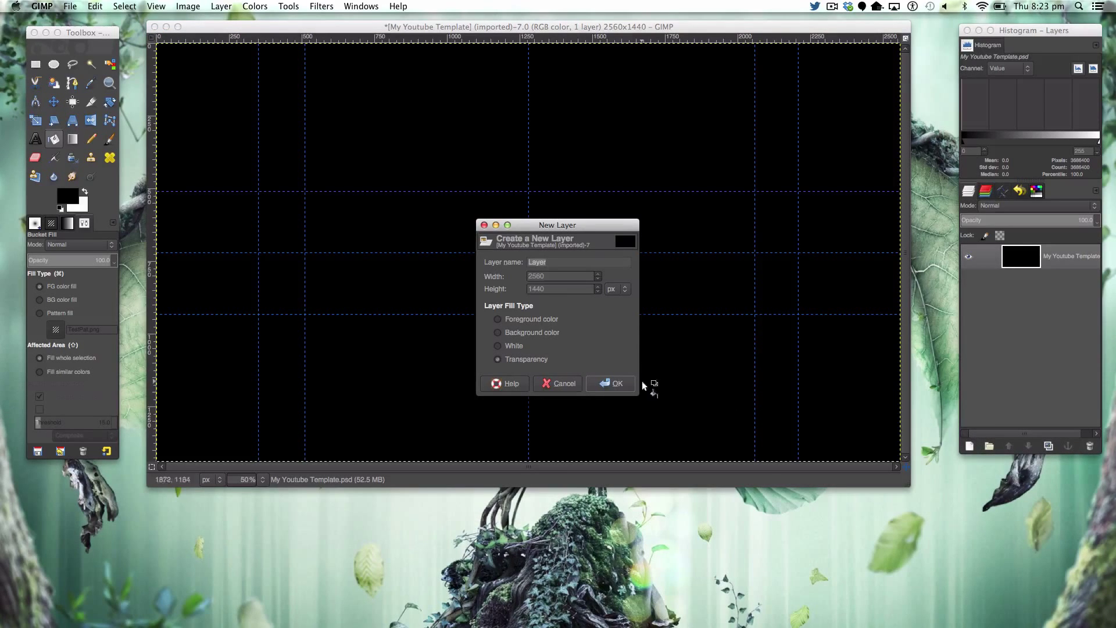
click(619, 384)
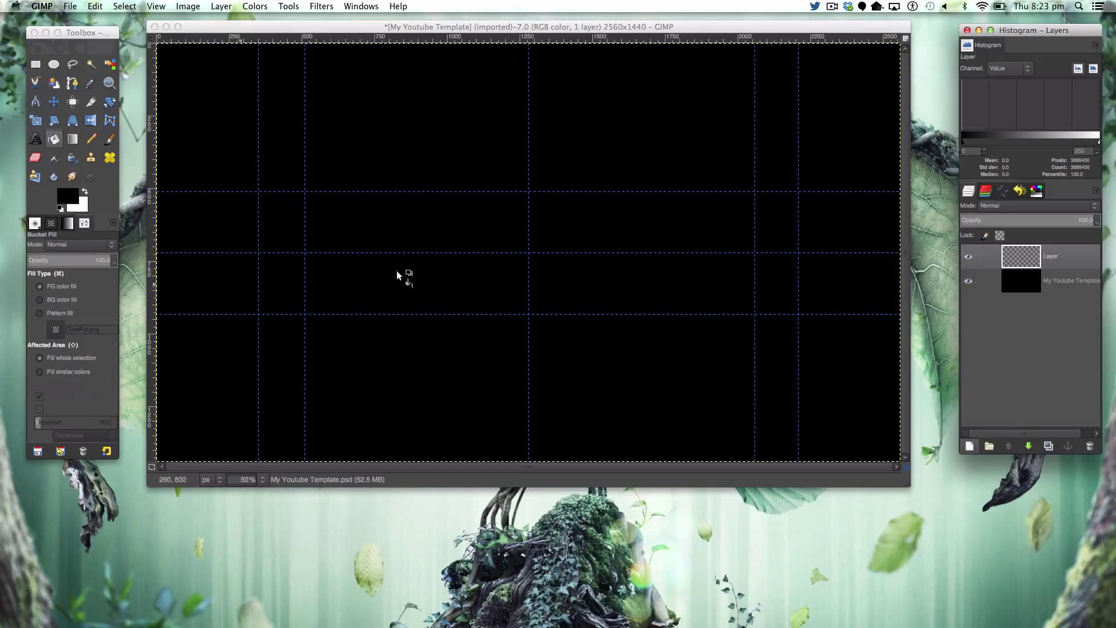
click(36, 64)
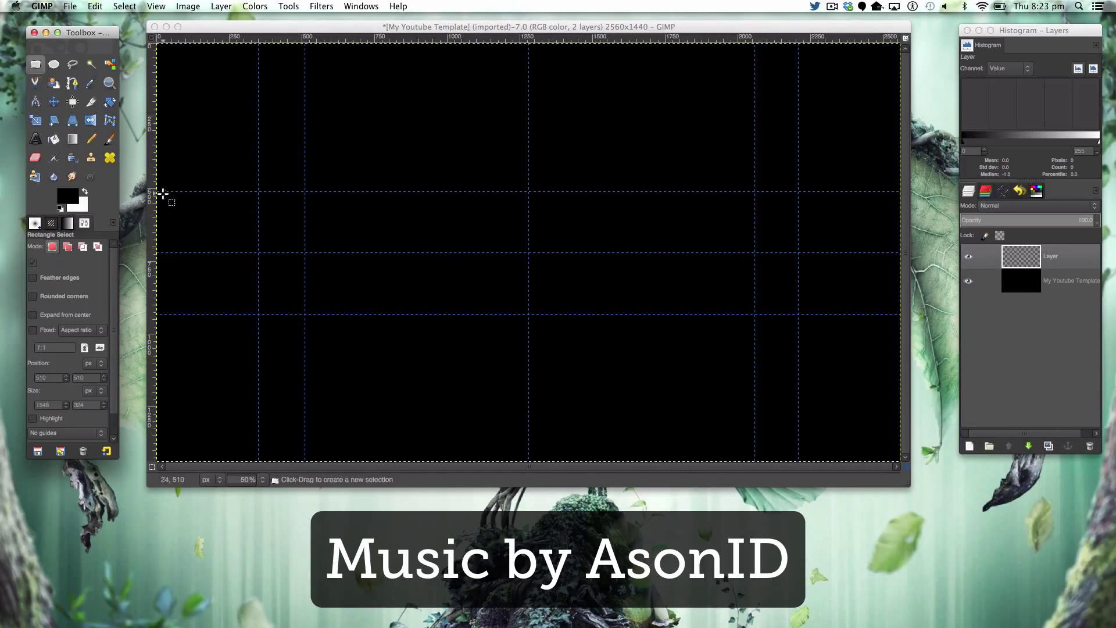
drag(157, 191, 899, 313)
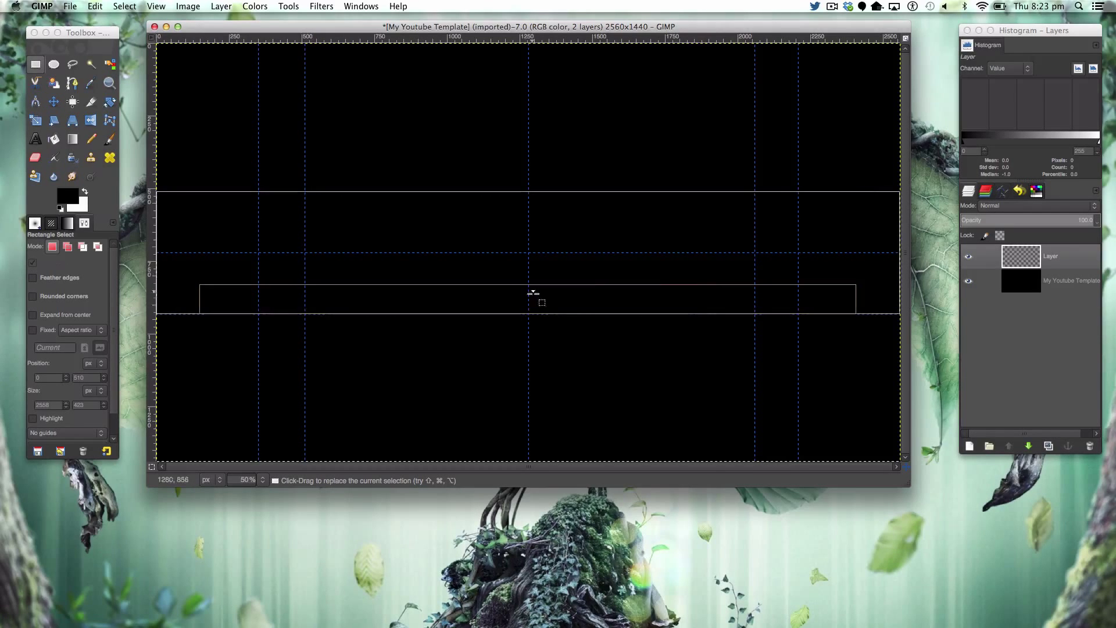
Fill the band with dark grey 080808, deselect, and drop in Concept Text Logo.png as a layer
click(54, 139)
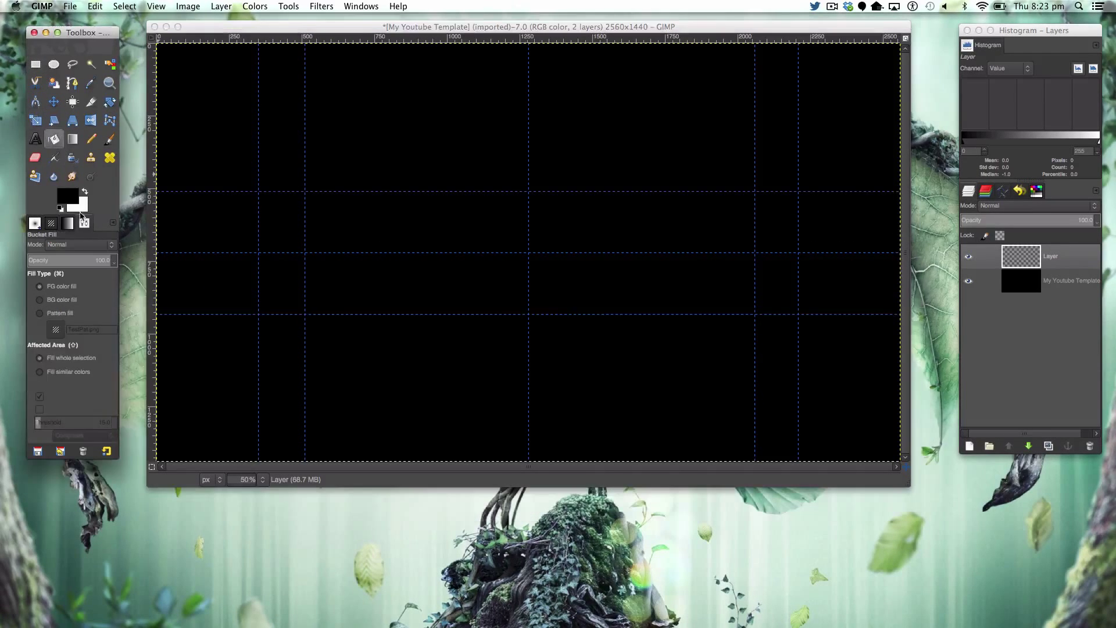
click(67, 199)
click(110, 160)
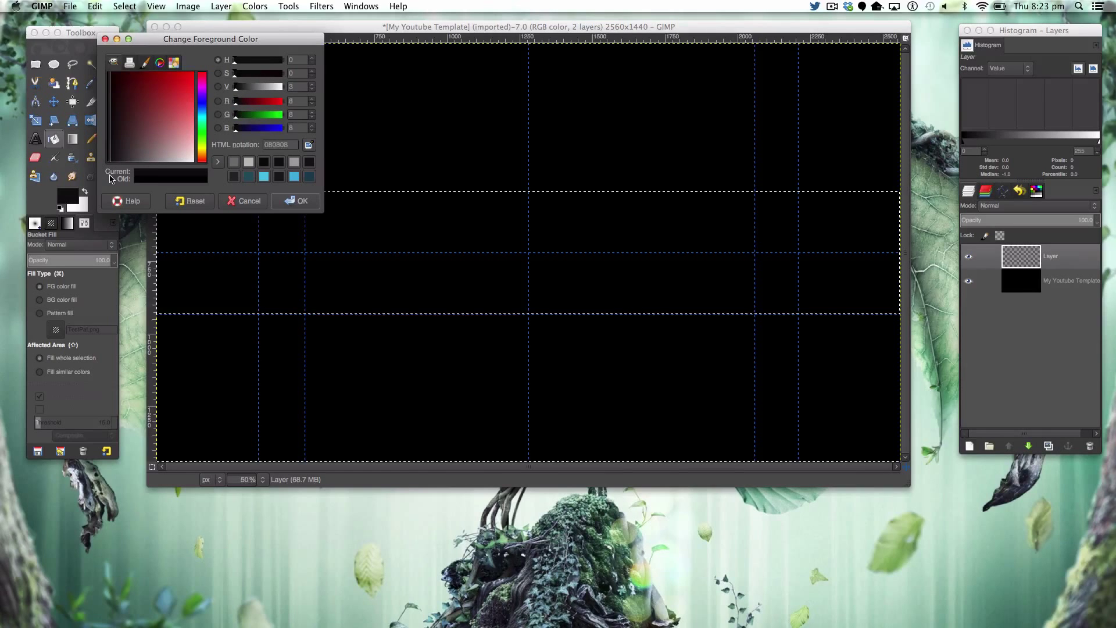
click(295, 201)
click(440, 287)
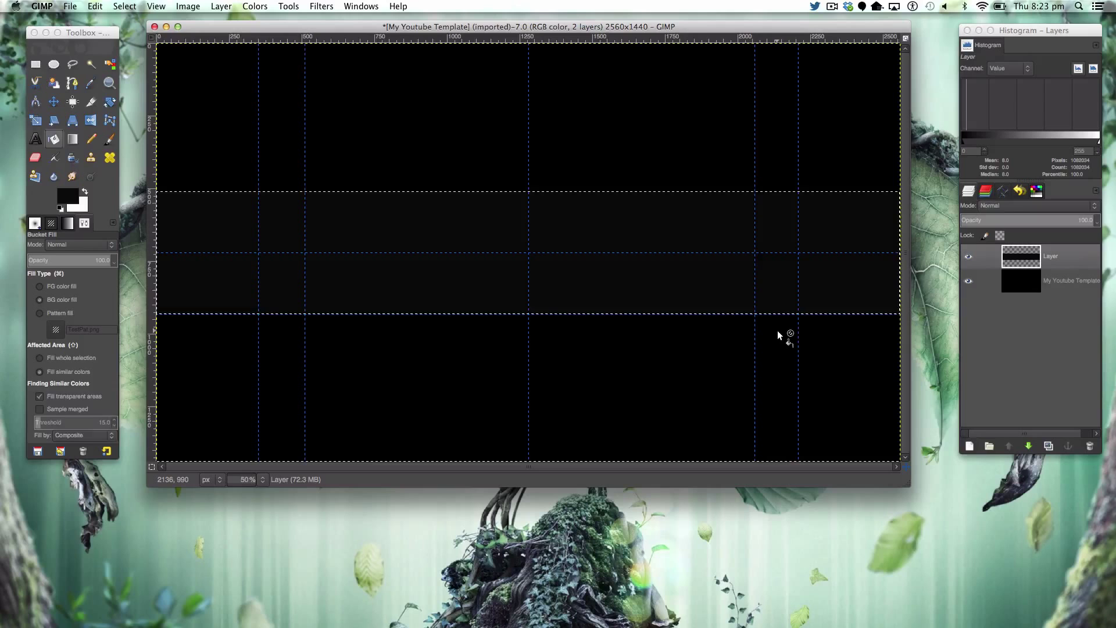
key(super+shift+a)
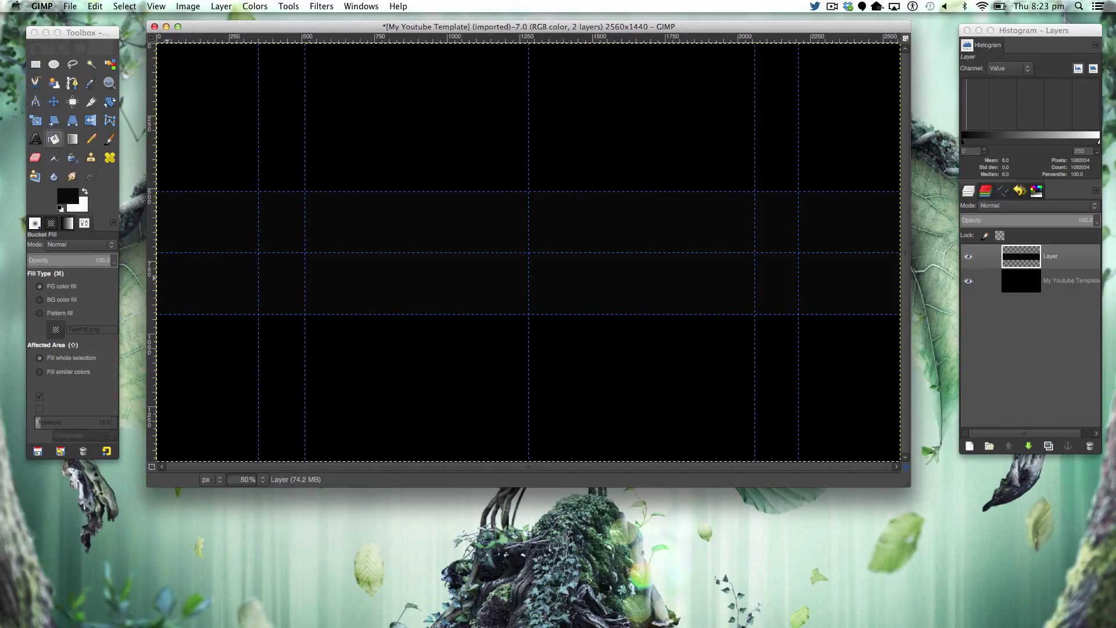
key(super+Tab)
drag(159, 221, 500, 230)
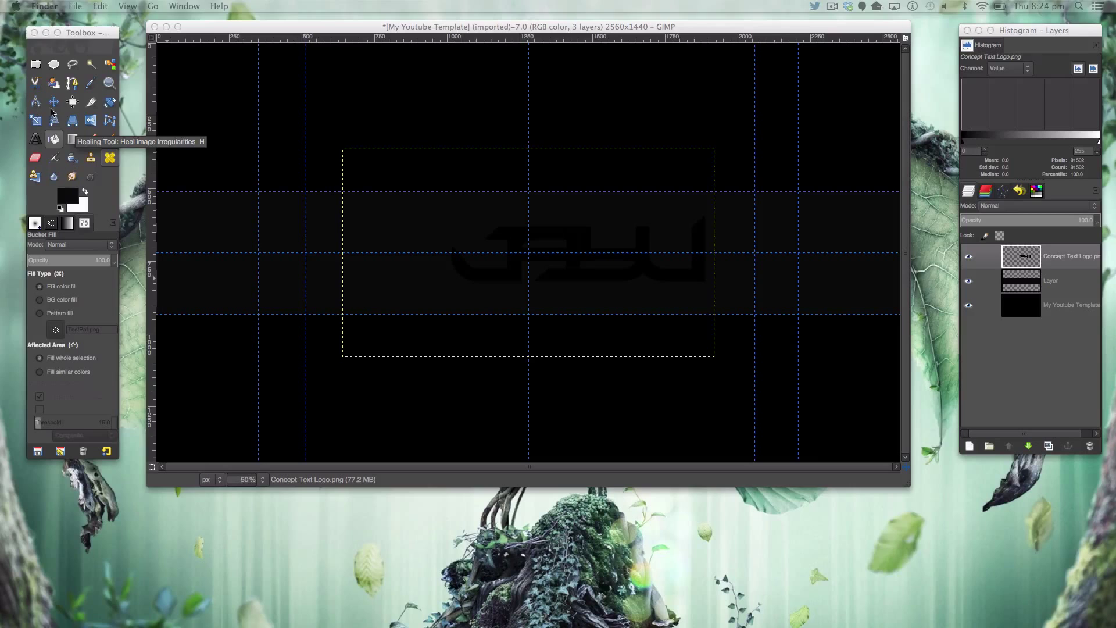
Move the Concept Text Logo layer about 150 px left over the dark band
click(53, 139)
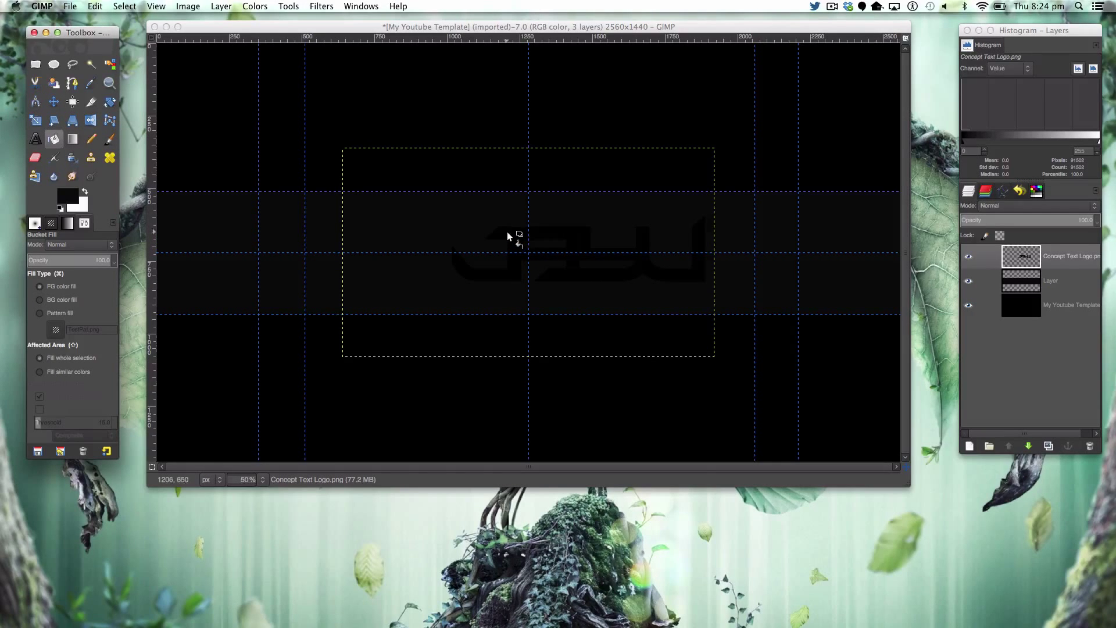
click(54, 101)
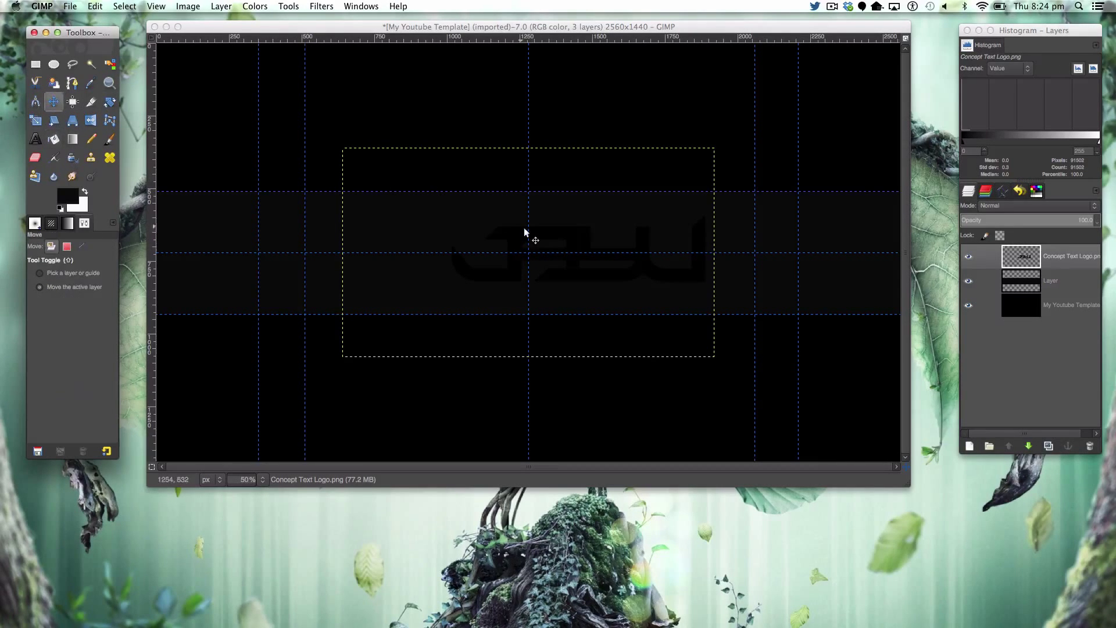
drag(512, 230, 441, 227)
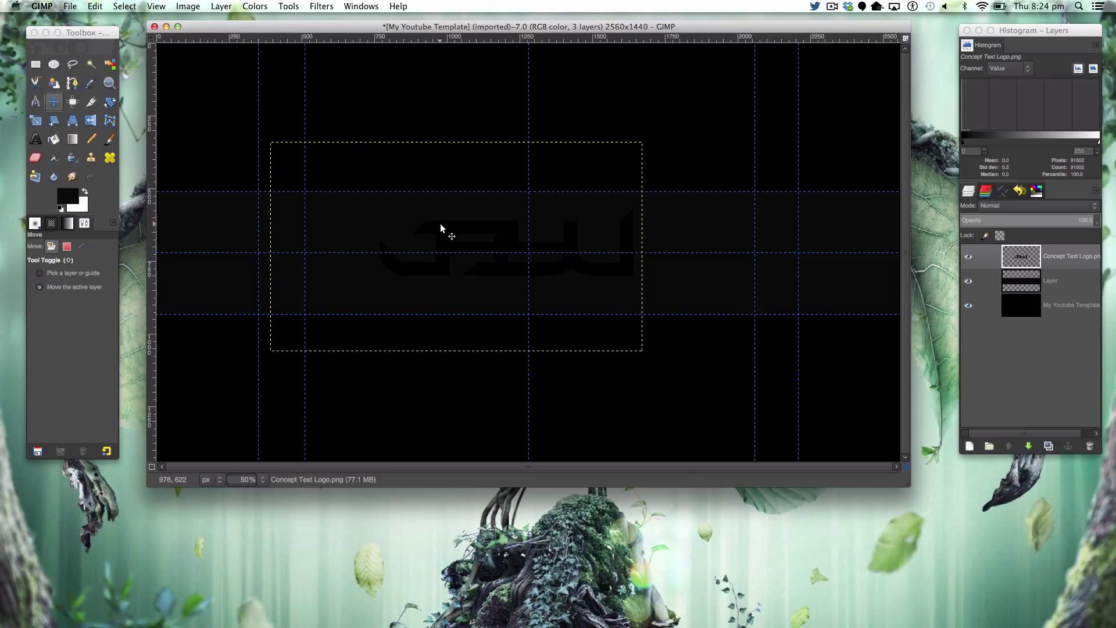
Fill the logo's shape solid white via Alpha to Selection, then clear the selection
click(53, 139)
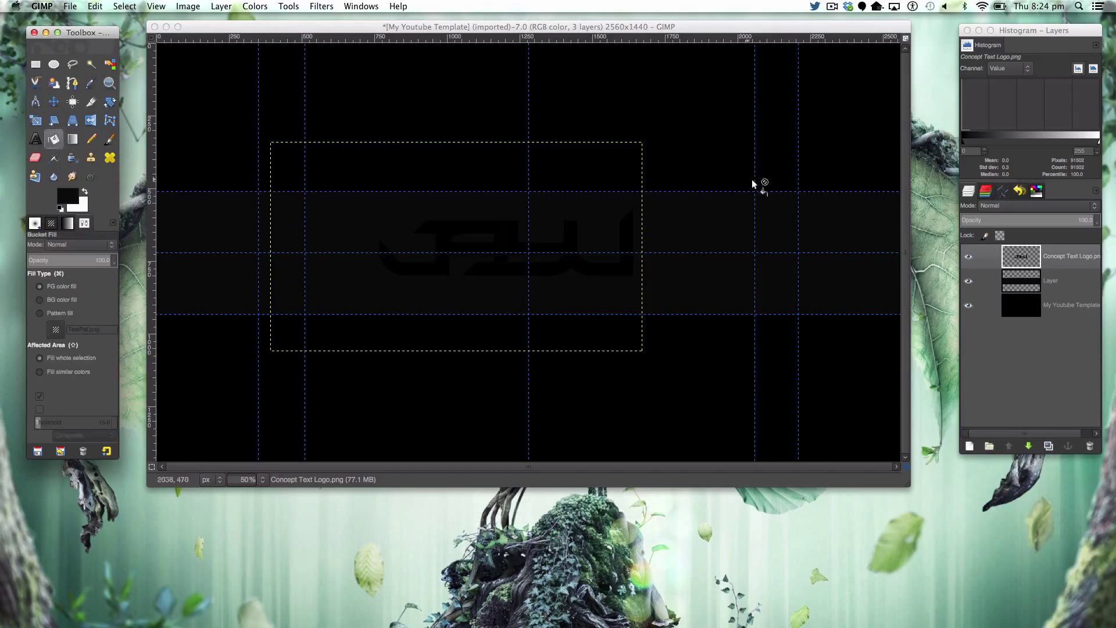
right_click(1059, 256)
click(1023, 508)
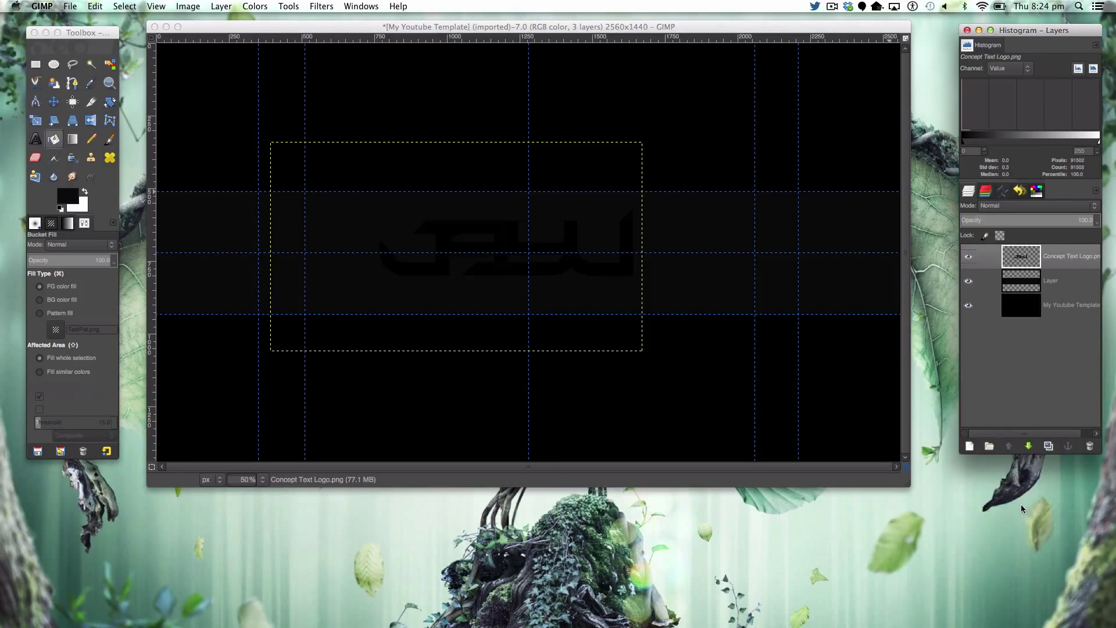
click(570, 237)
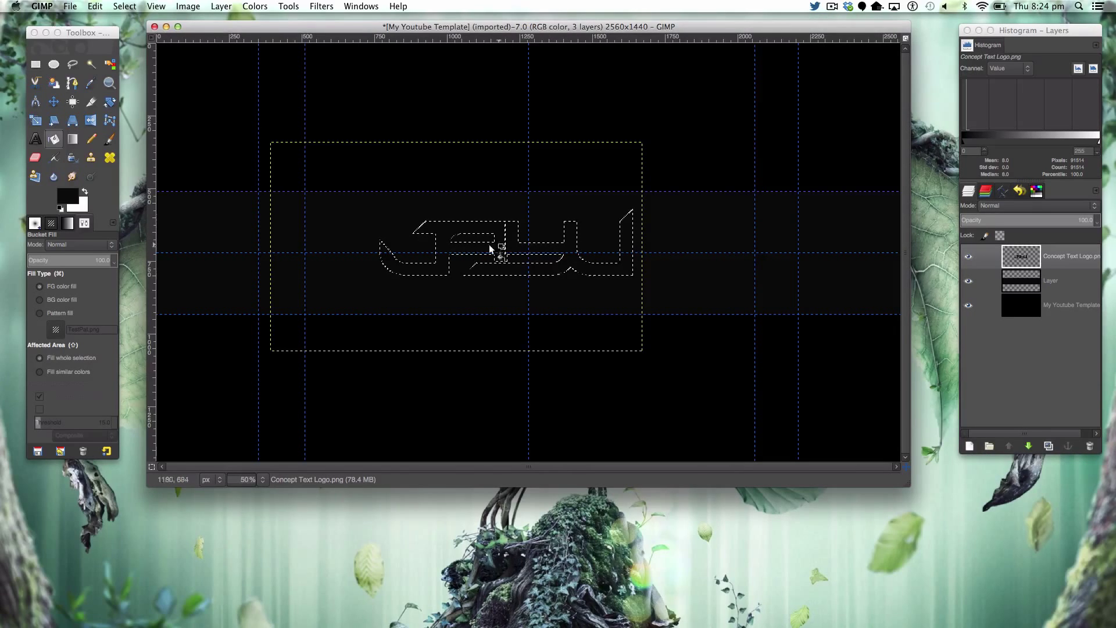
key(x)
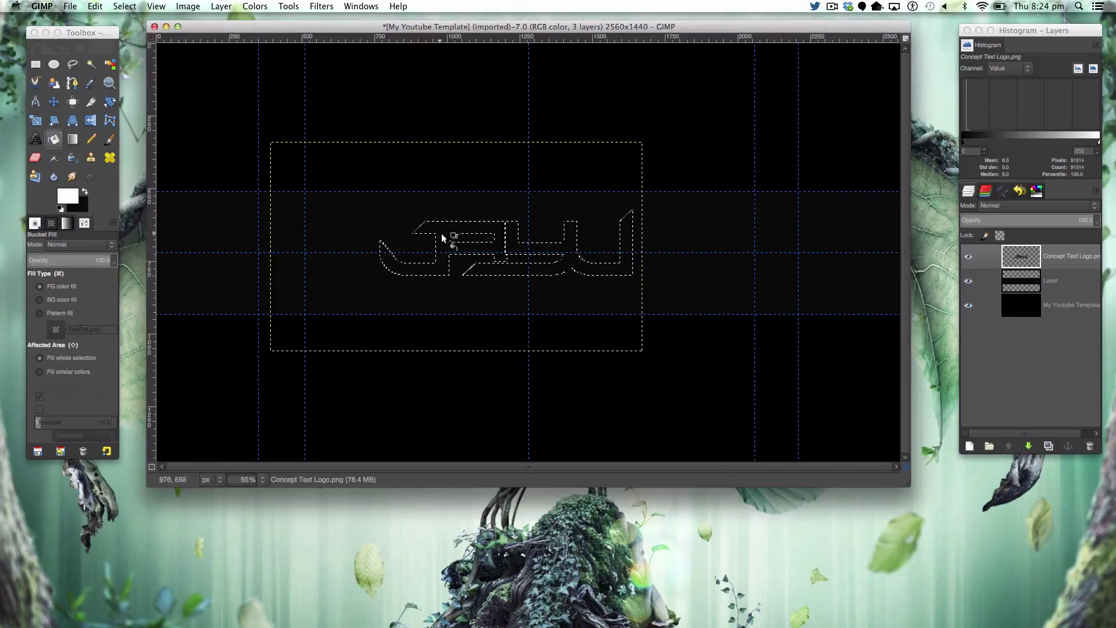
click(442, 232)
key(ctrl+shift+a)
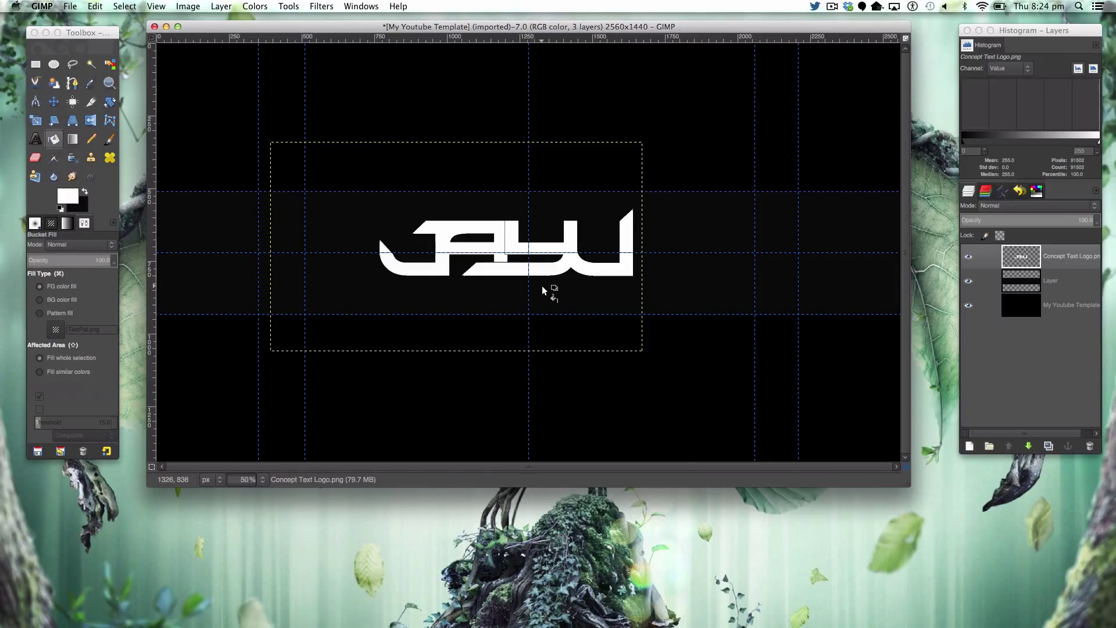
Reselect the logo's shape and intersect it with a rectangle over its upper part
right_click(984, 256)
click(1011, 514)
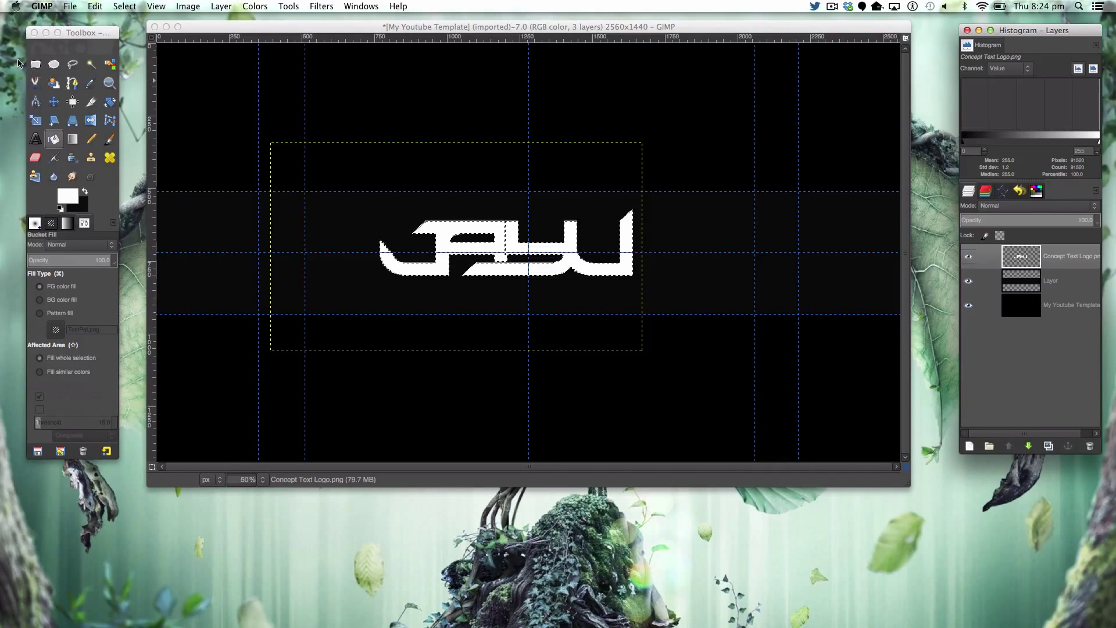
click(35, 64)
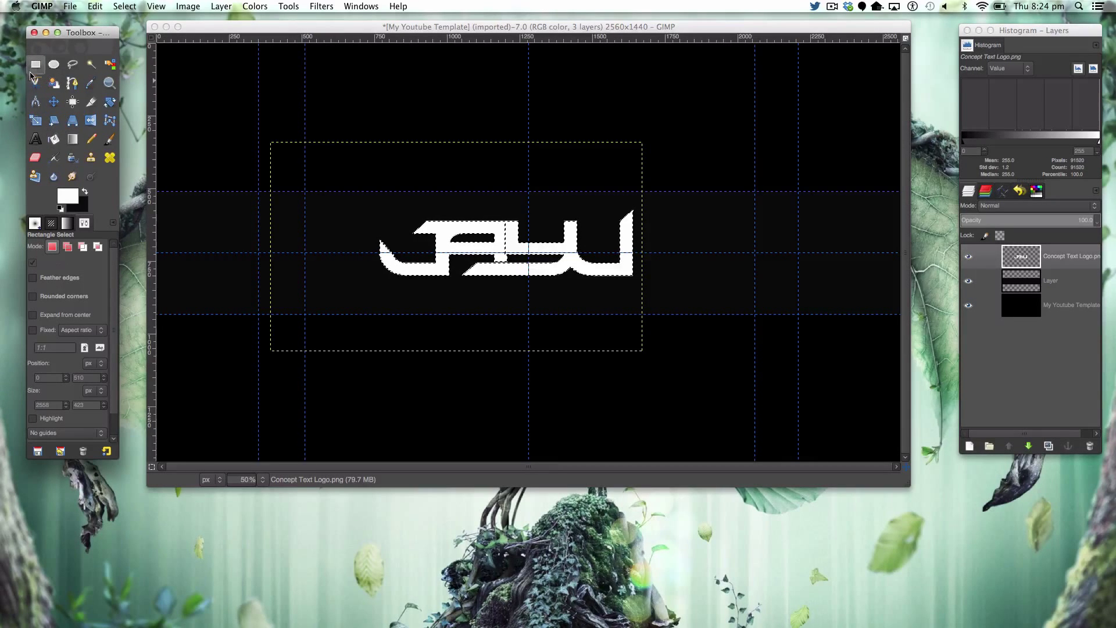
click(98, 246)
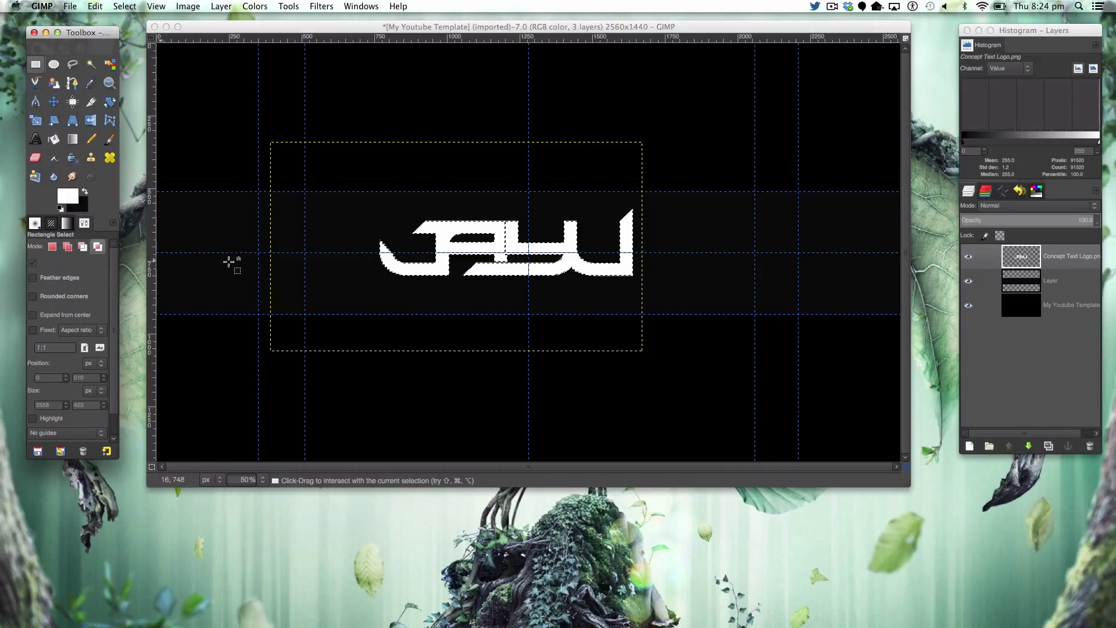
drag(305, 157, 701, 251)
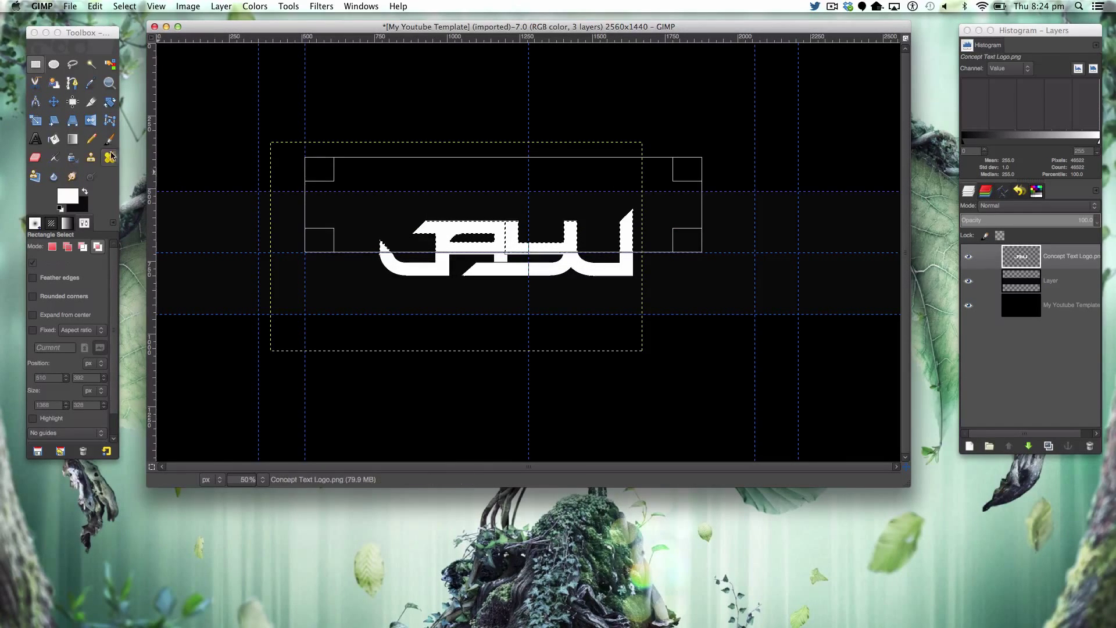
Fill the logo's selected upper part with light grey
click(53, 139)
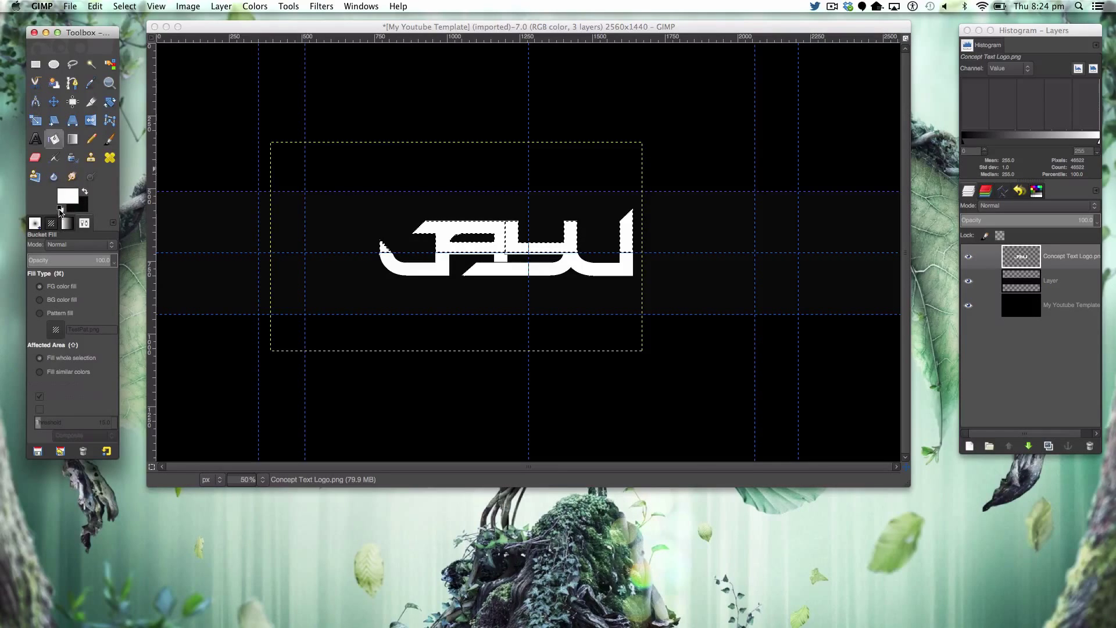
click(60, 208)
click(85, 193)
click(68, 195)
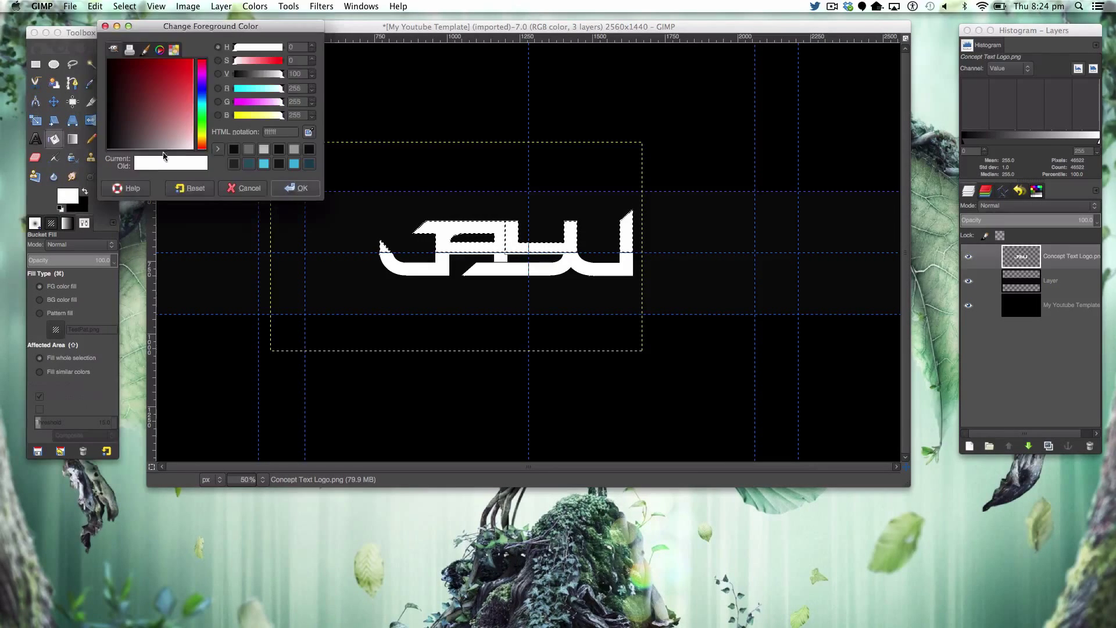
drag(284, 73, 274, 73)
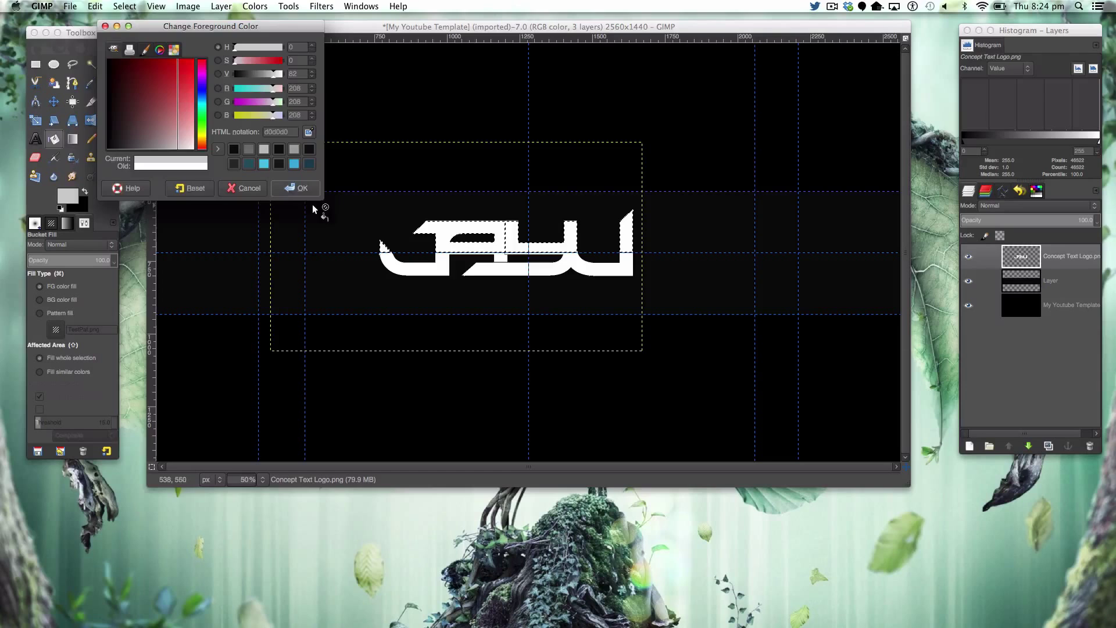
click(296, 188)
click(460, 261)
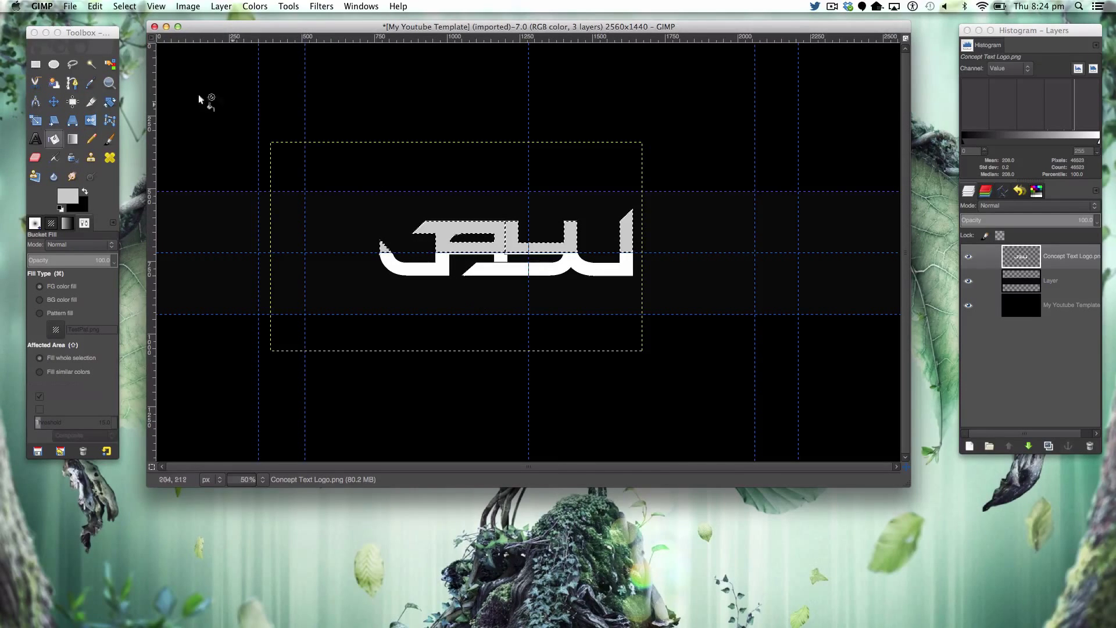
Refill the upper part with a darker grey, deselect, and nudge the logo slightly right and up
click(68, 196)
drag(179, 133, 168, 155)
click(296, 180)
click(442, 229)
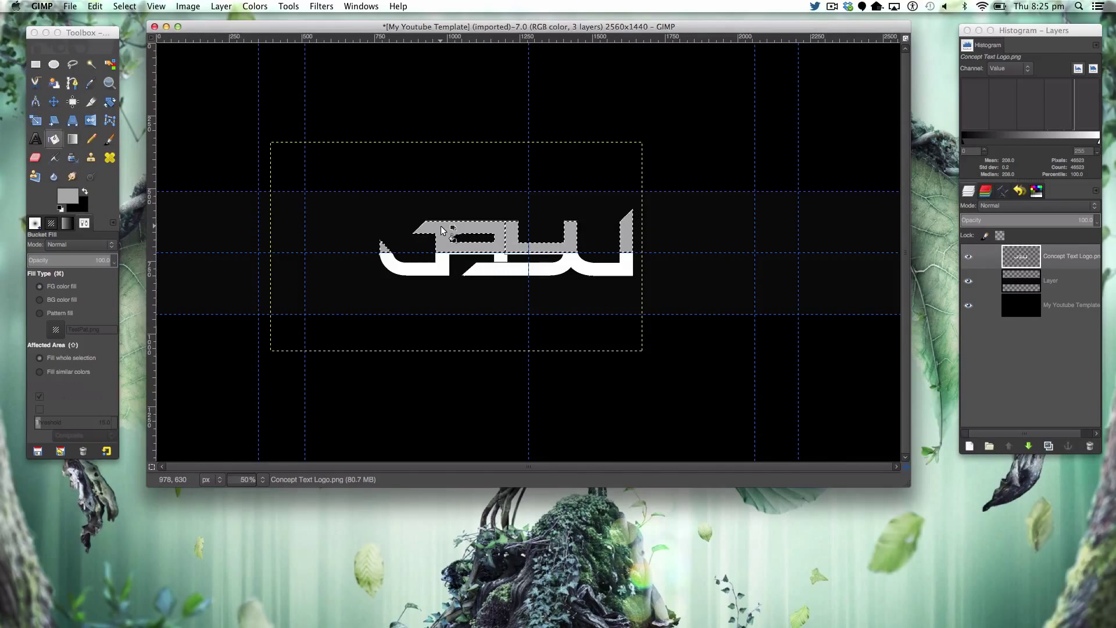
key(ctrl+shift+a)
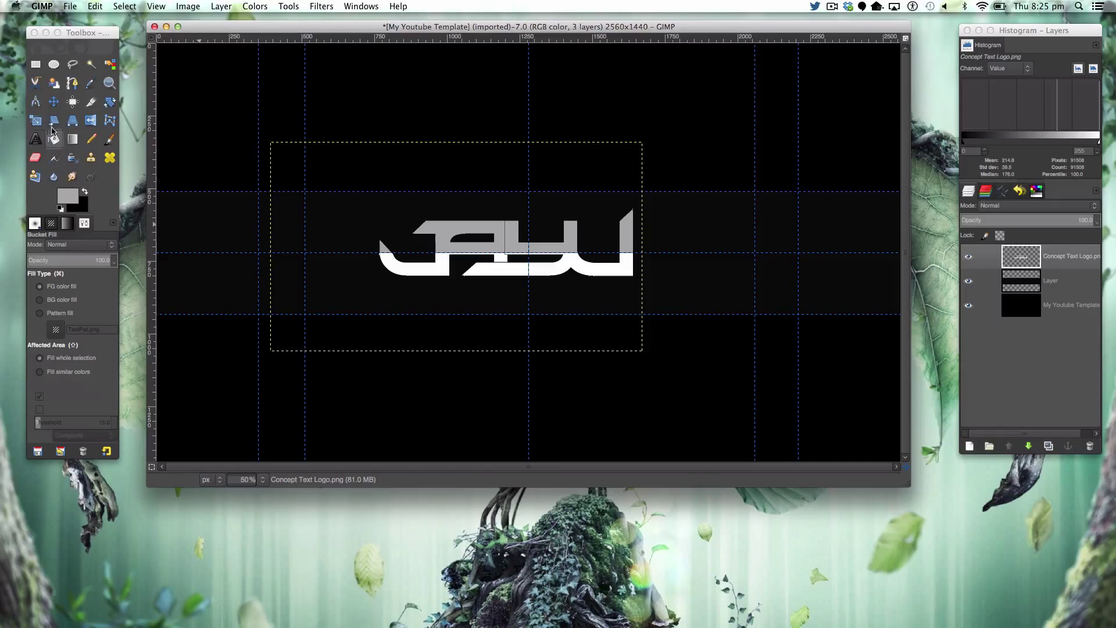
click(54, 101)
mouse_move(504, 233)
mouse_down()
mouse_move(671, 206)
mouse_move(673, 220)
mouse_move(519, 229)
mouse_up()
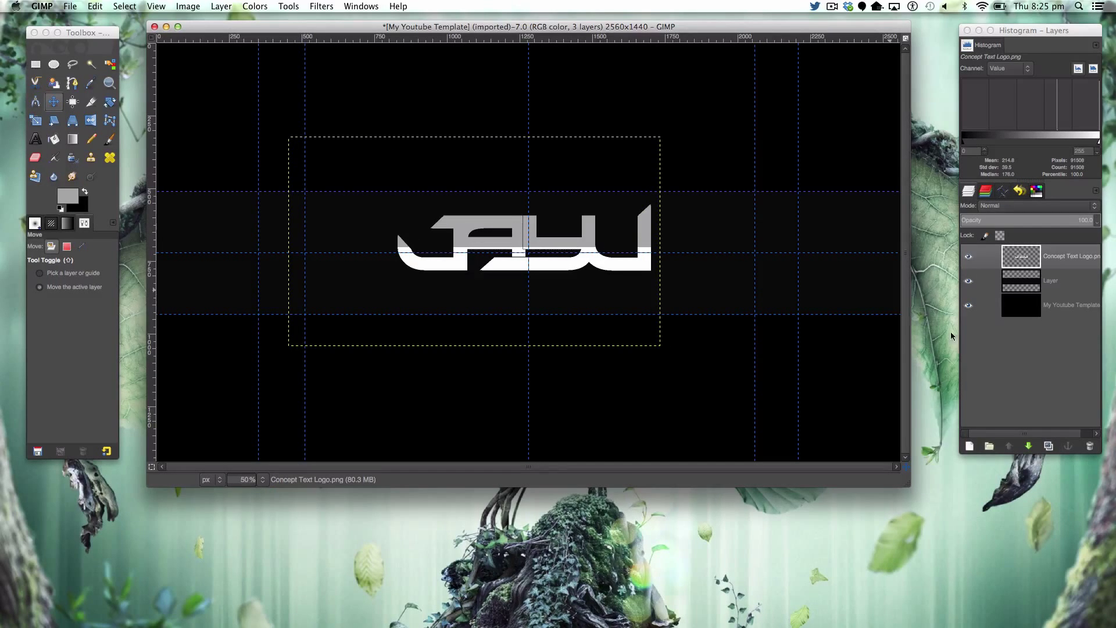
Hide the logo layer, add a transparent layer, and select a wide band across the middle
click(968, 256)
click(970, 446)
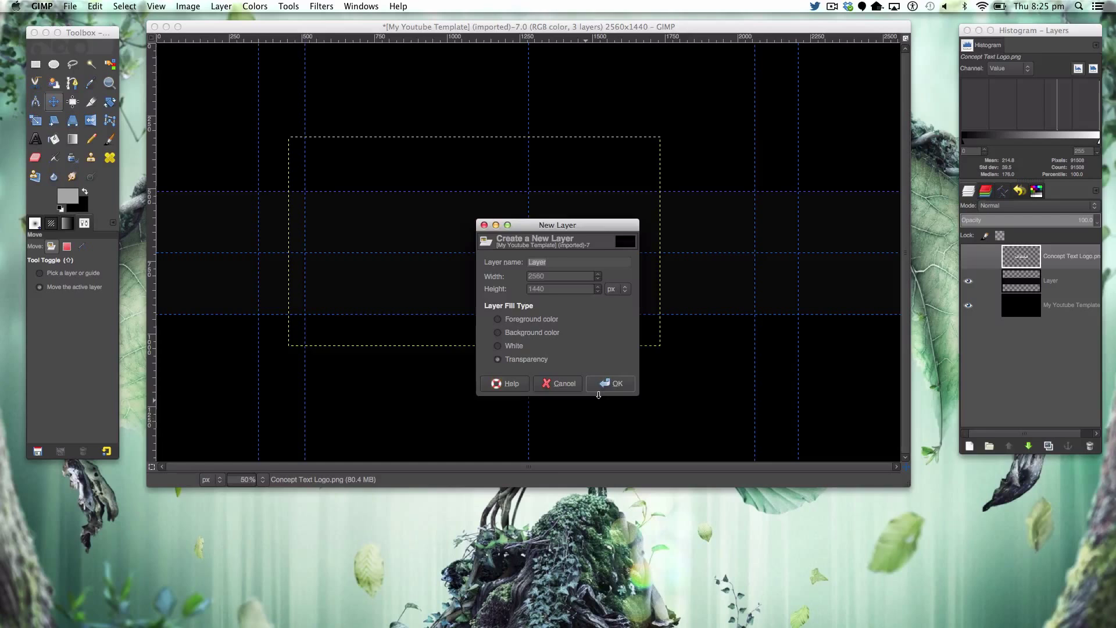
click(607, 387)
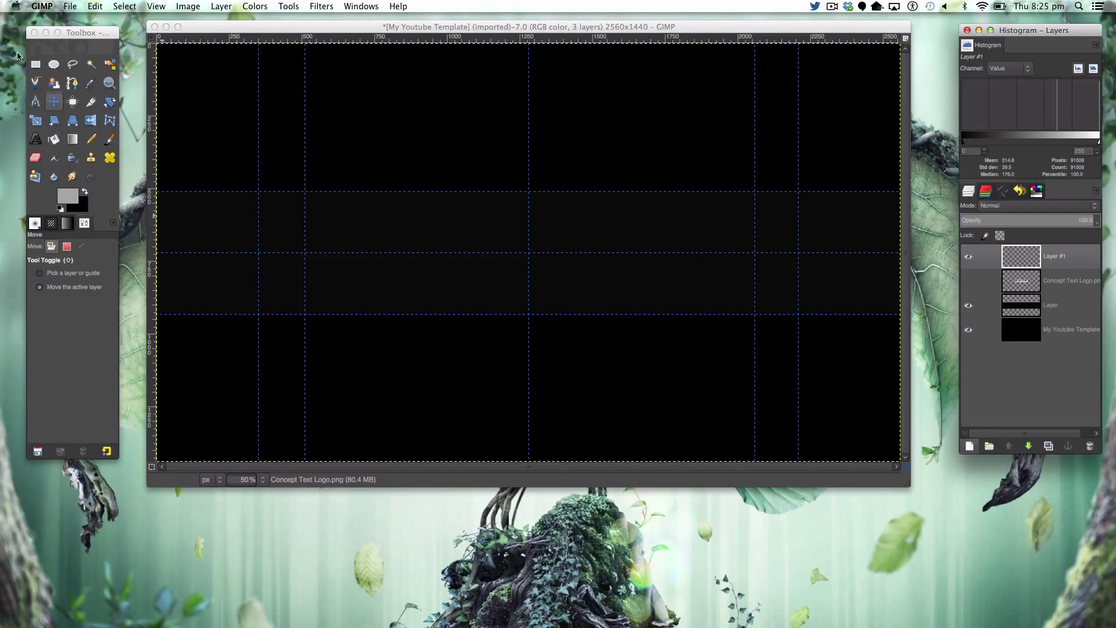
click(35, 64)
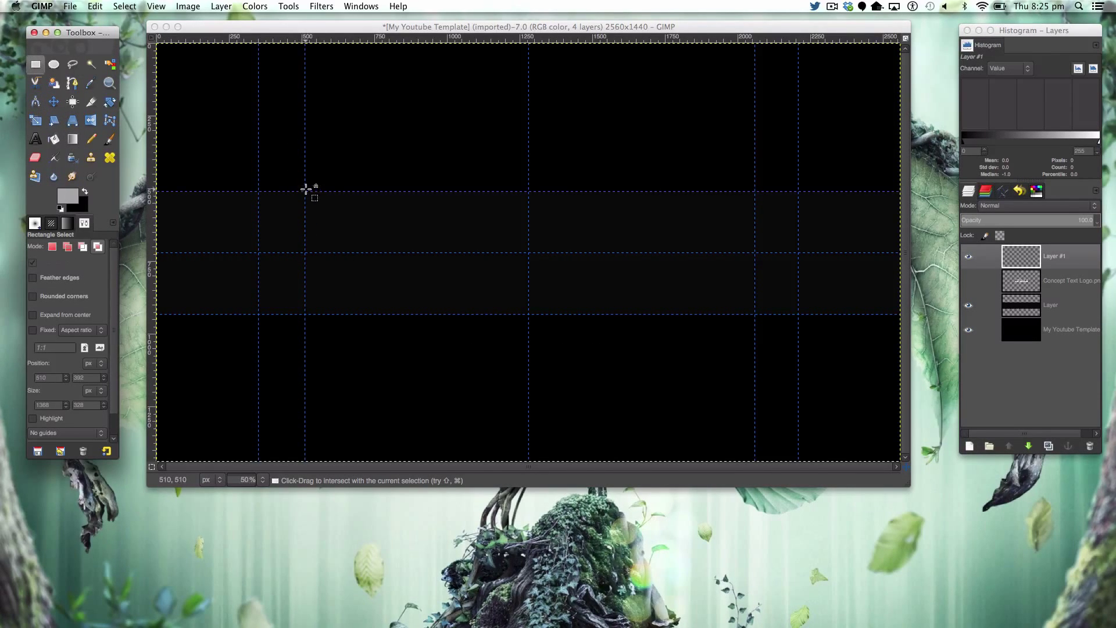
drag(305, 192, 757, 284)
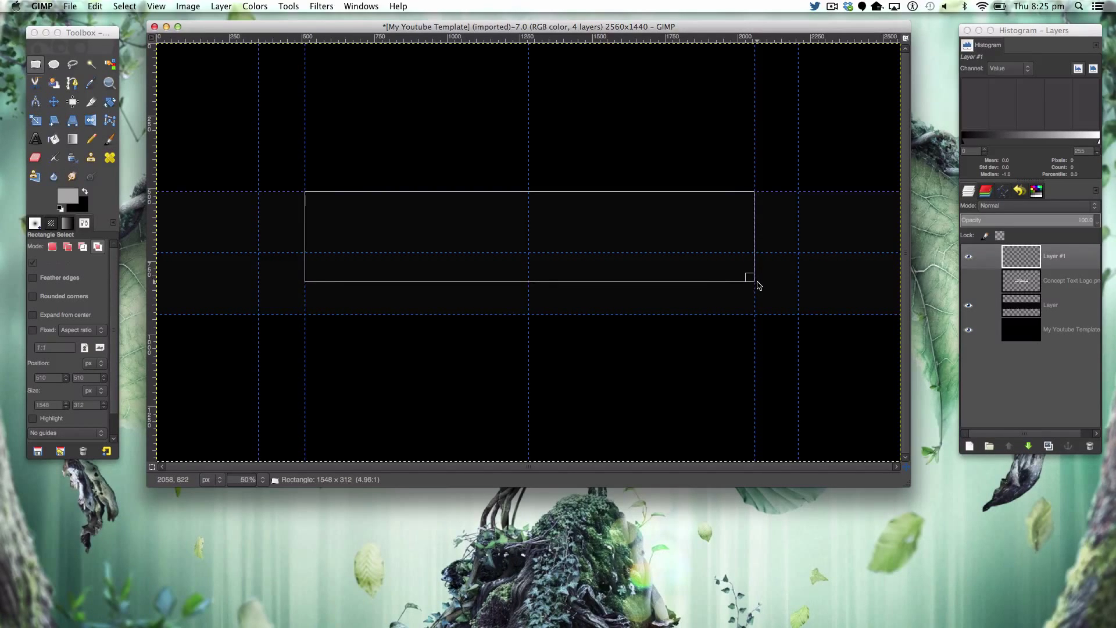
click(58, 247)
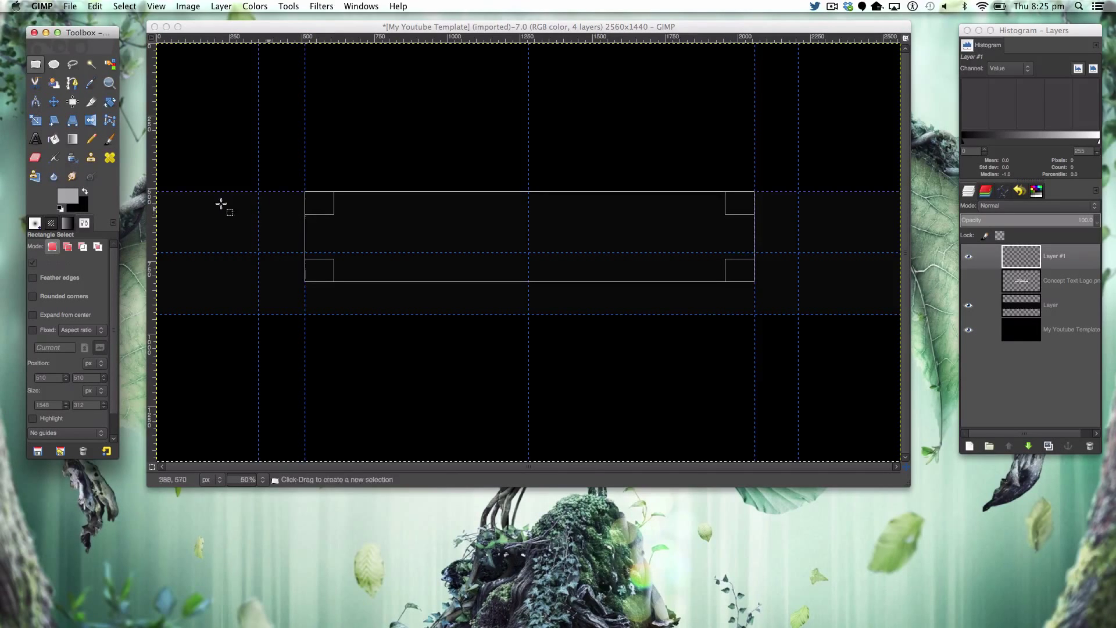
Redraw the band selection and fill it with white
click(53, 139)
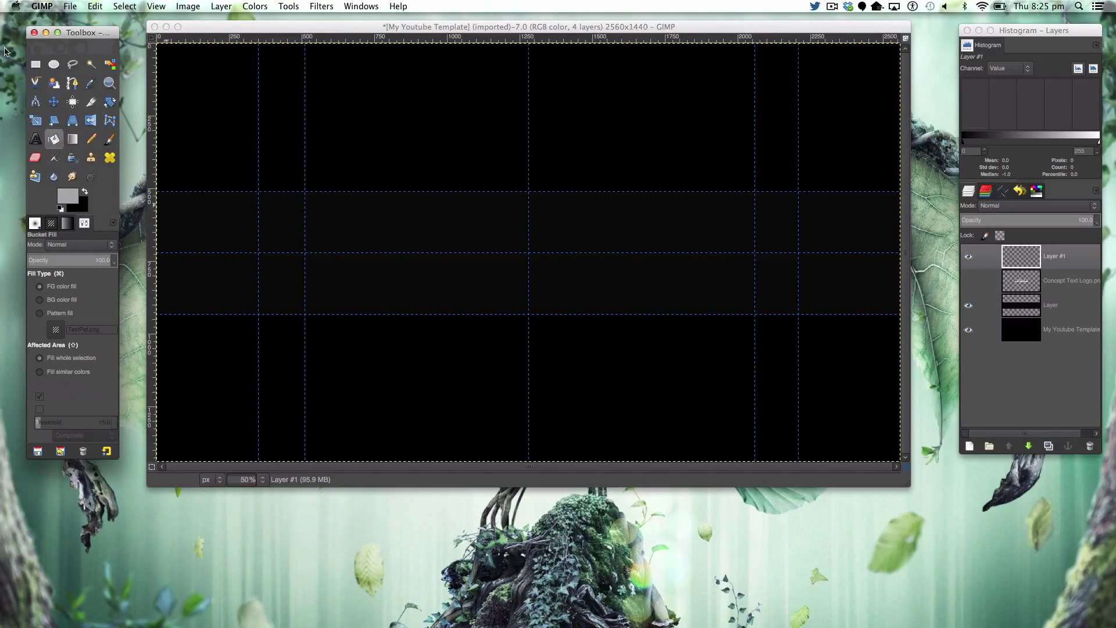
click(35, 64)
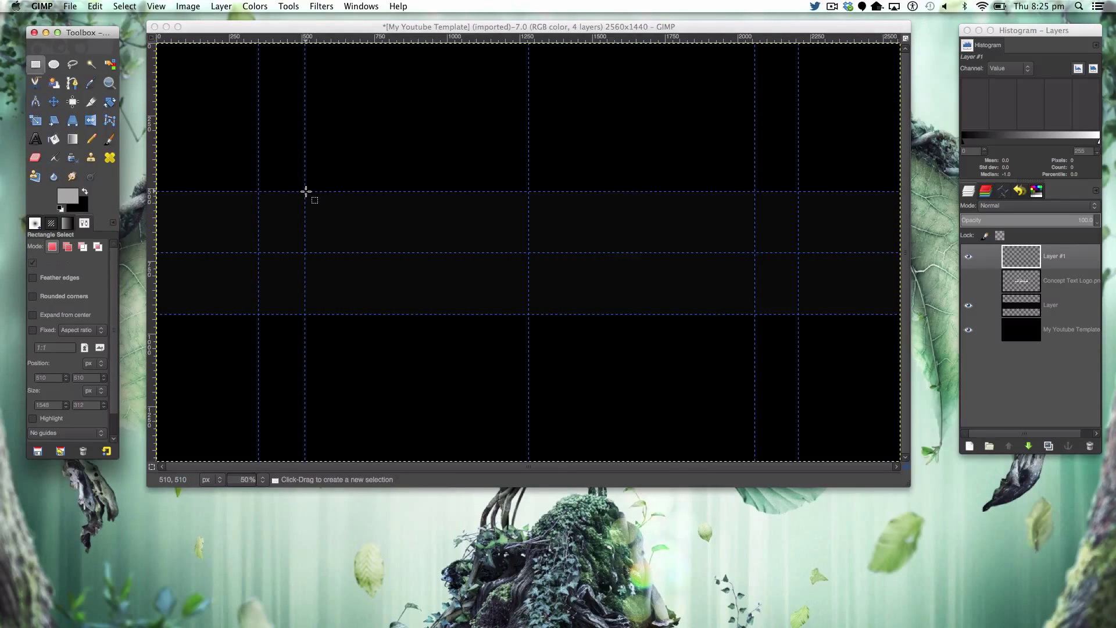
drag(306, 191, 755, 281)
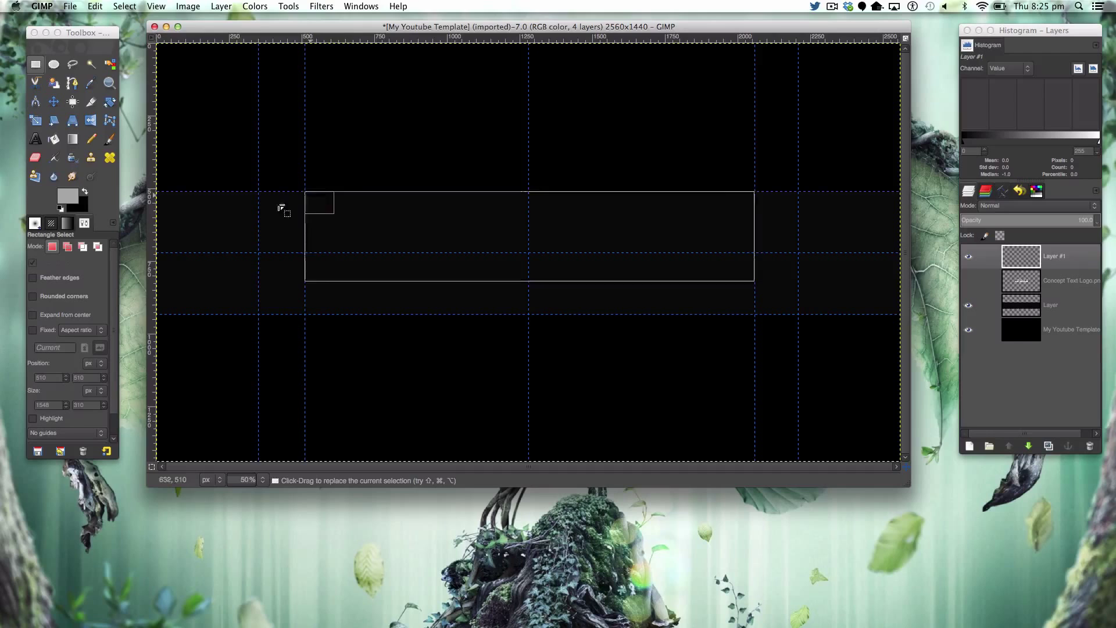
click(53, 139)
click(85, 191)
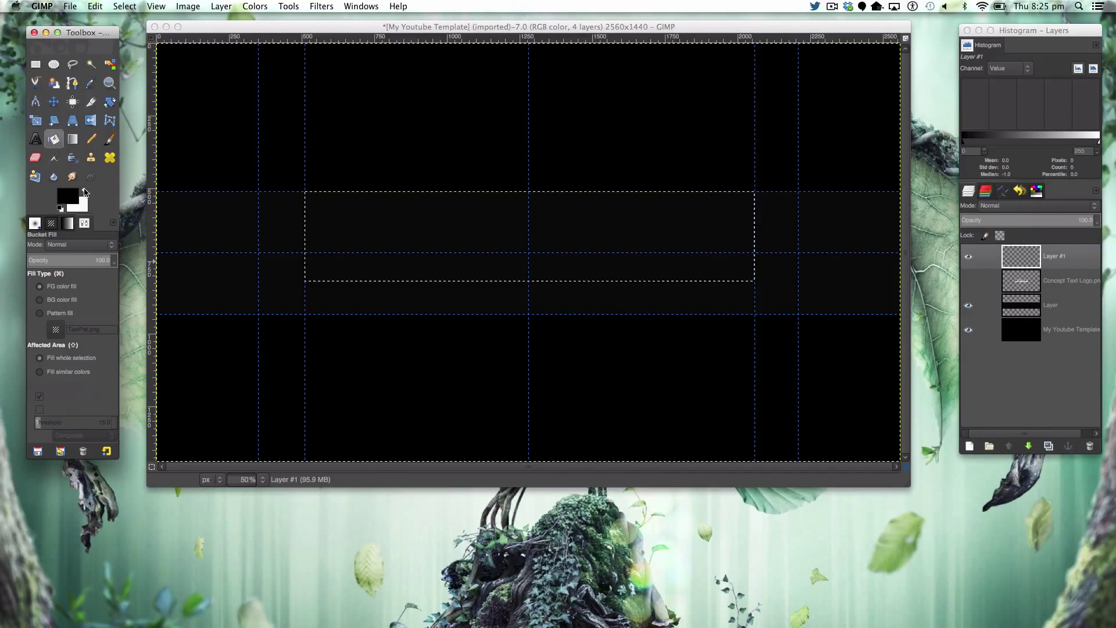
click(86, 192)
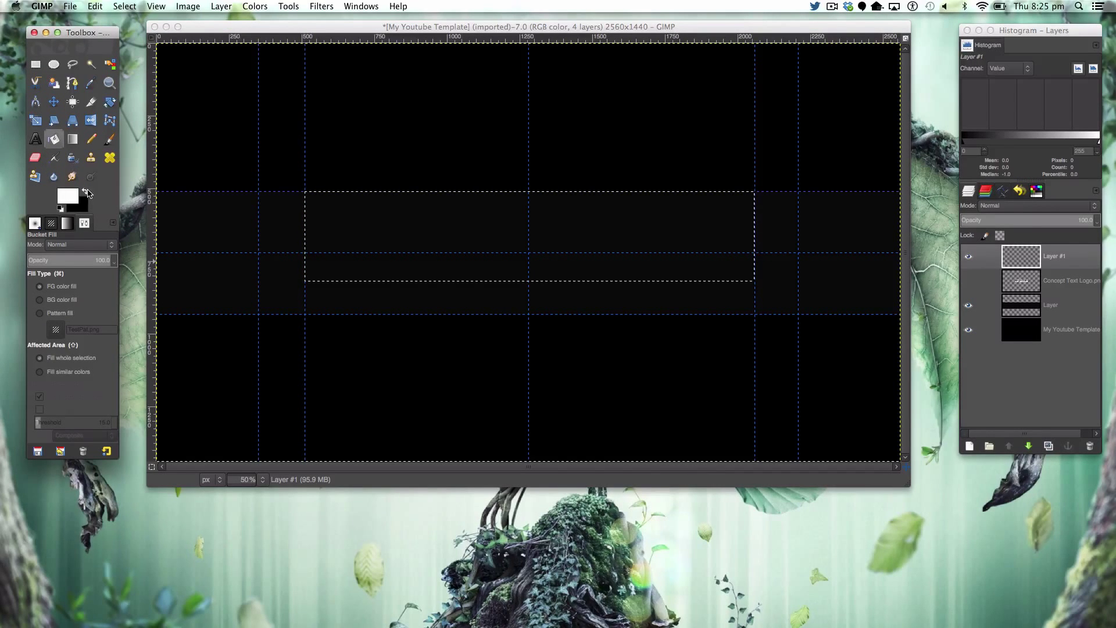
click(357, 231)
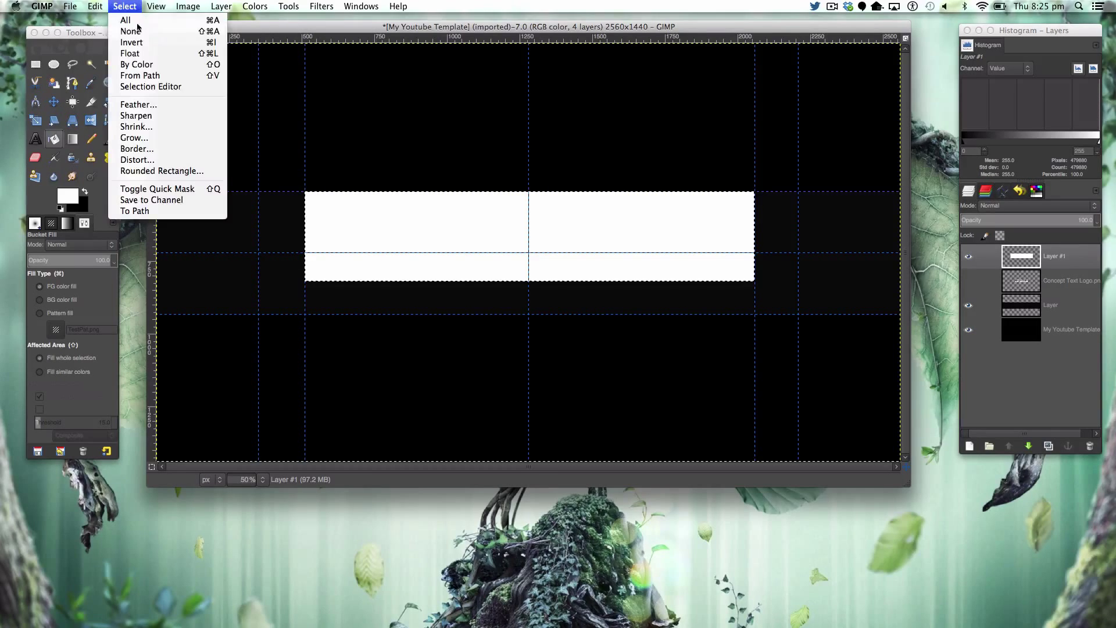
Shrink the selection by 16 px and cut the inside, leaving a white outline frame
click(126, 6)
click(136, 127)
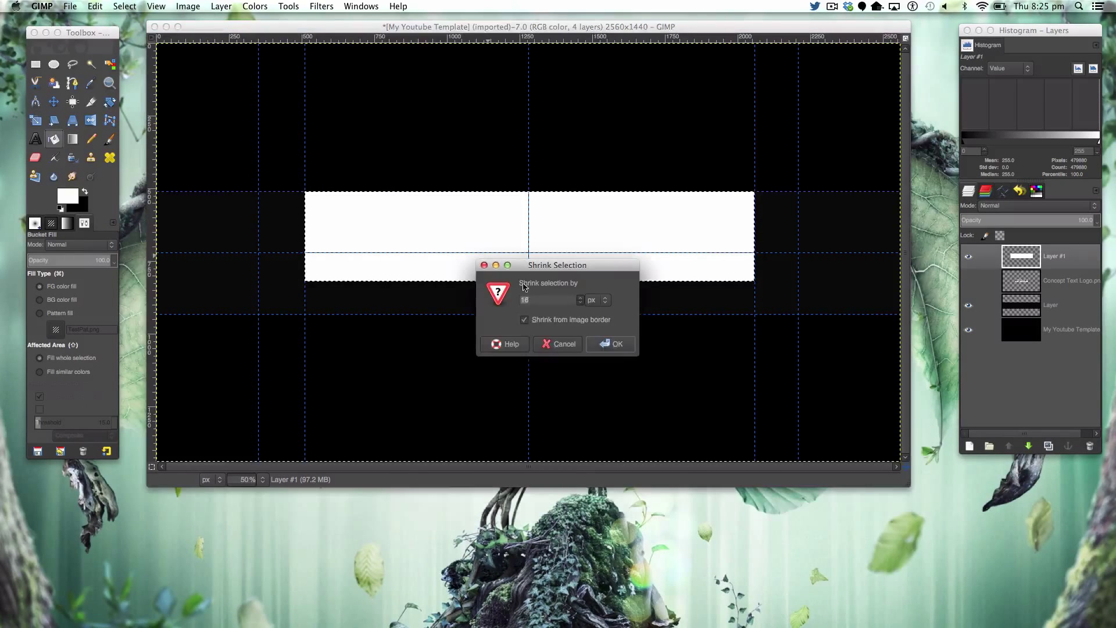
click(611, 343)
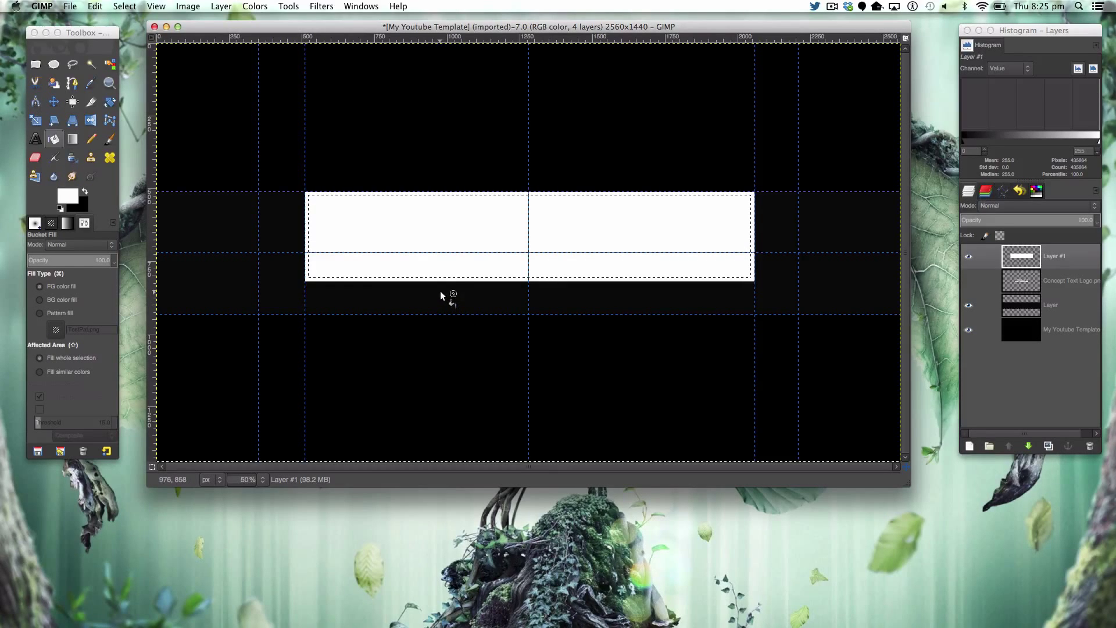
key(super+x)
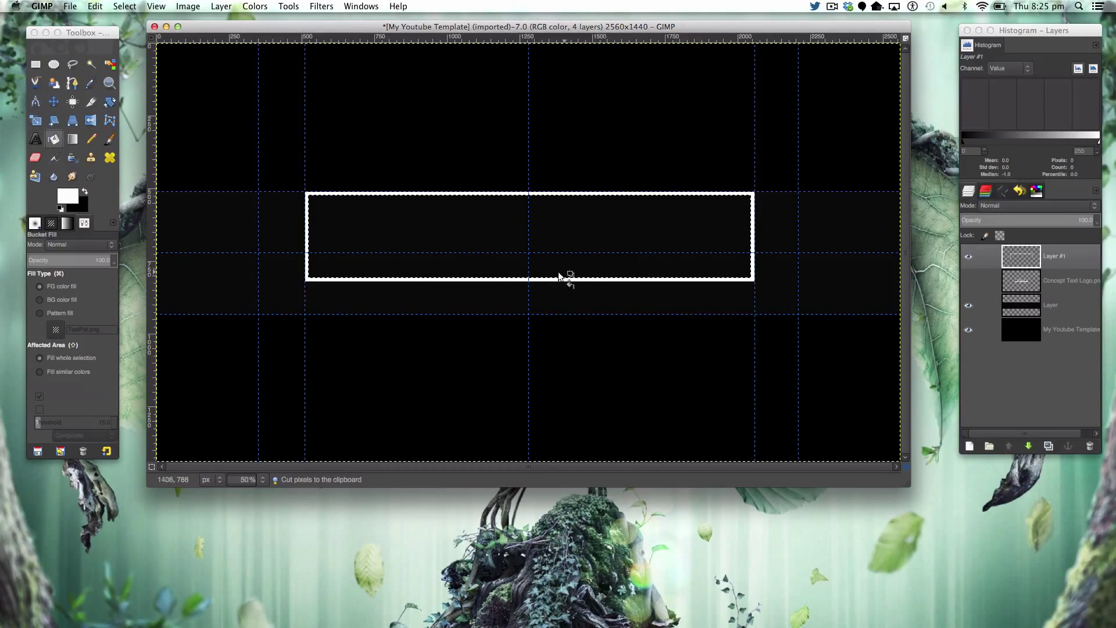
key(super+shift+a)
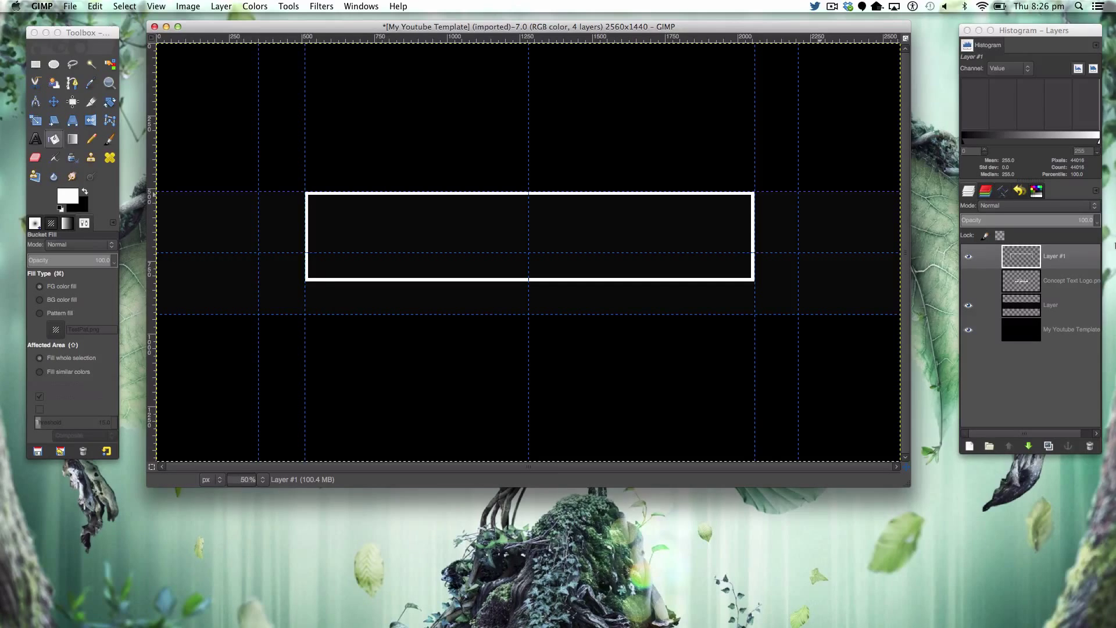
Select only the frame's top portion by intersecting its alpha selection with a rectangle
right_click(1018, 256)
click(943, 502)
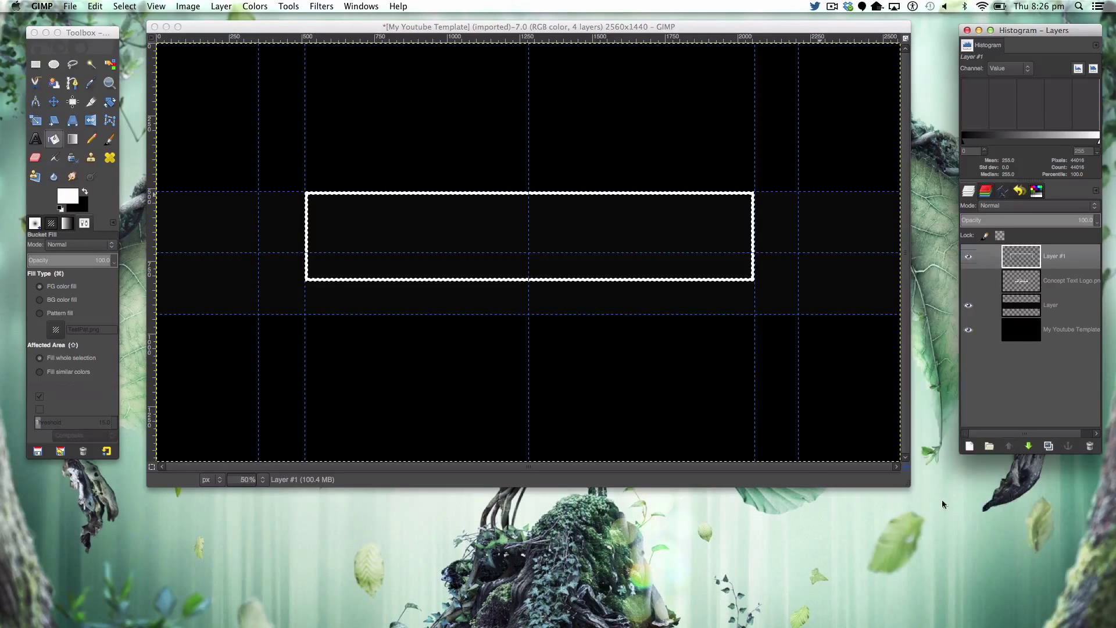
click(35, 64)
click(98, 247)
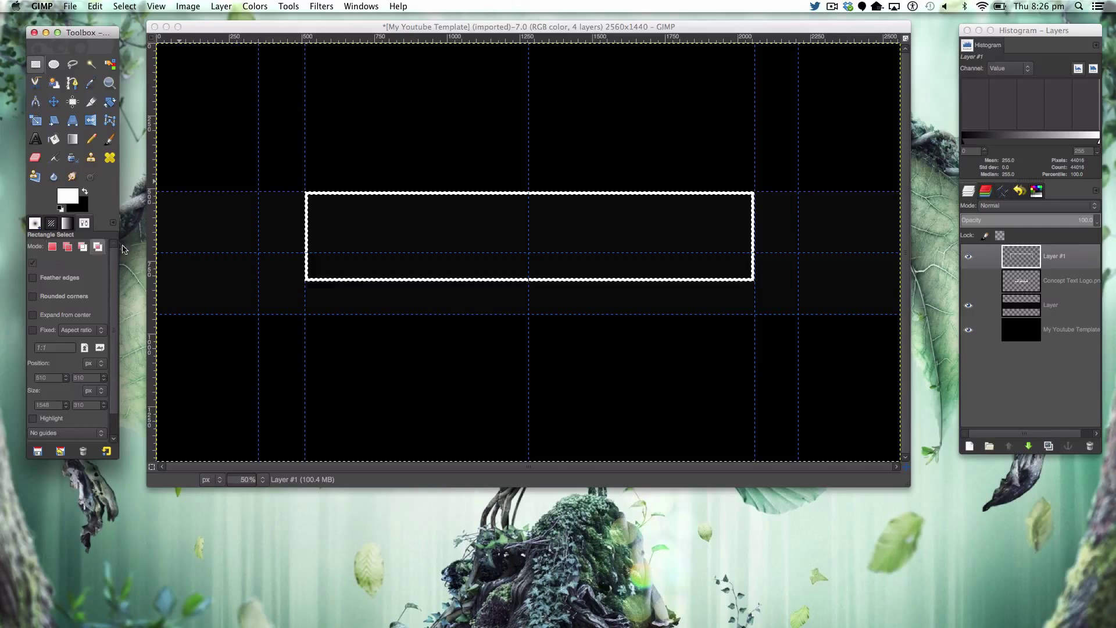
drag(240, 123, 818, 238)
Fill the frame's selected top portion with light grey bdbdbd
click(54, 139)
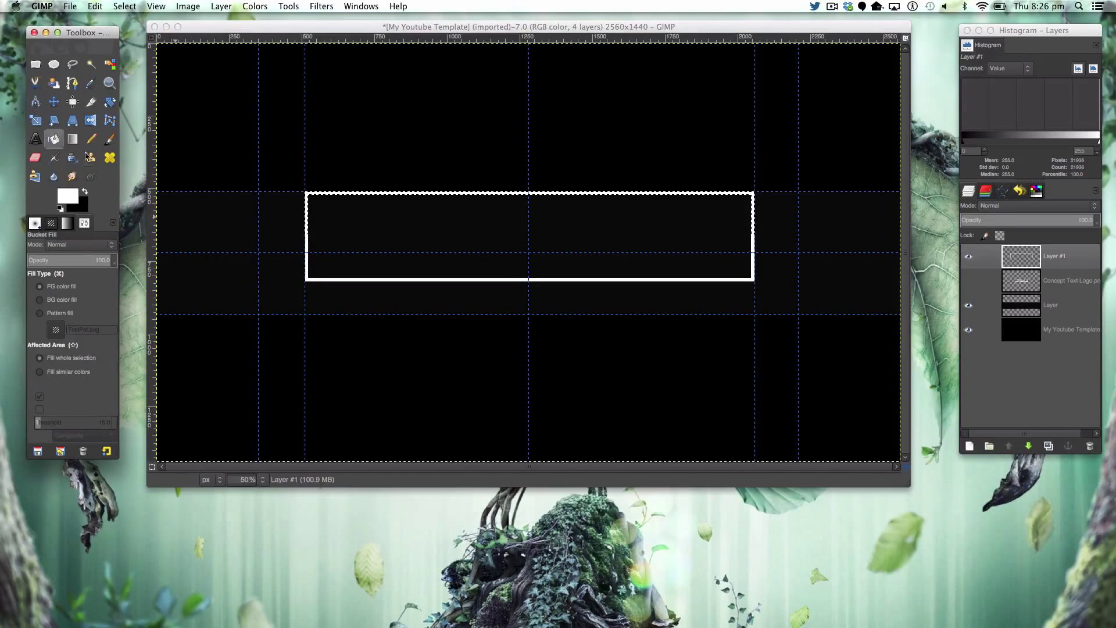
click(69, 197)
drag(184, 143, 170, 161)
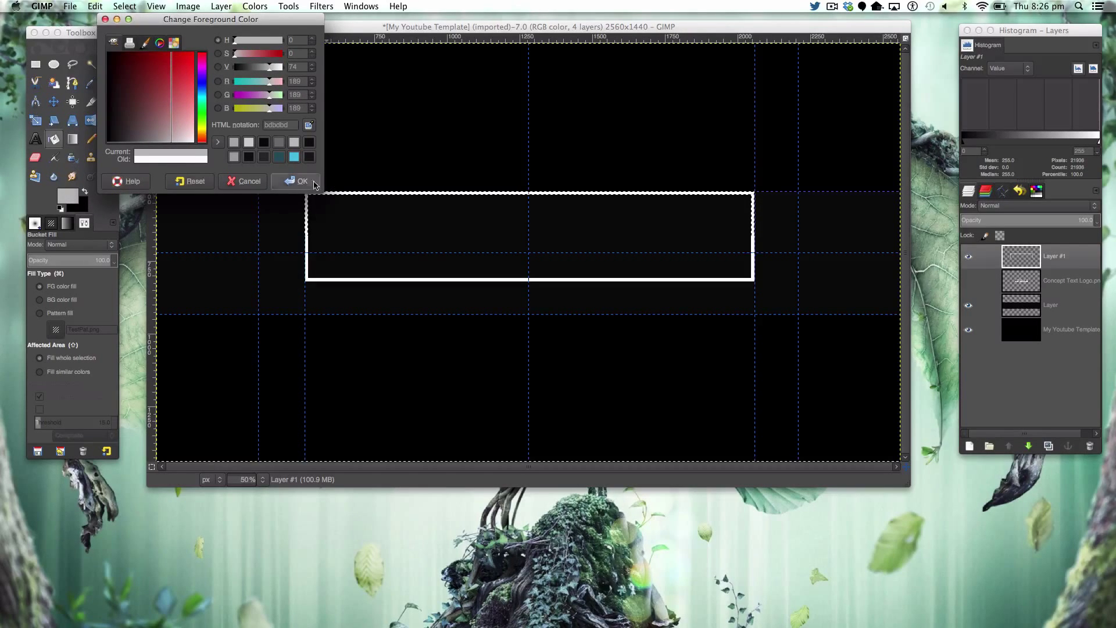
click(295, 181)
click(337, 193)
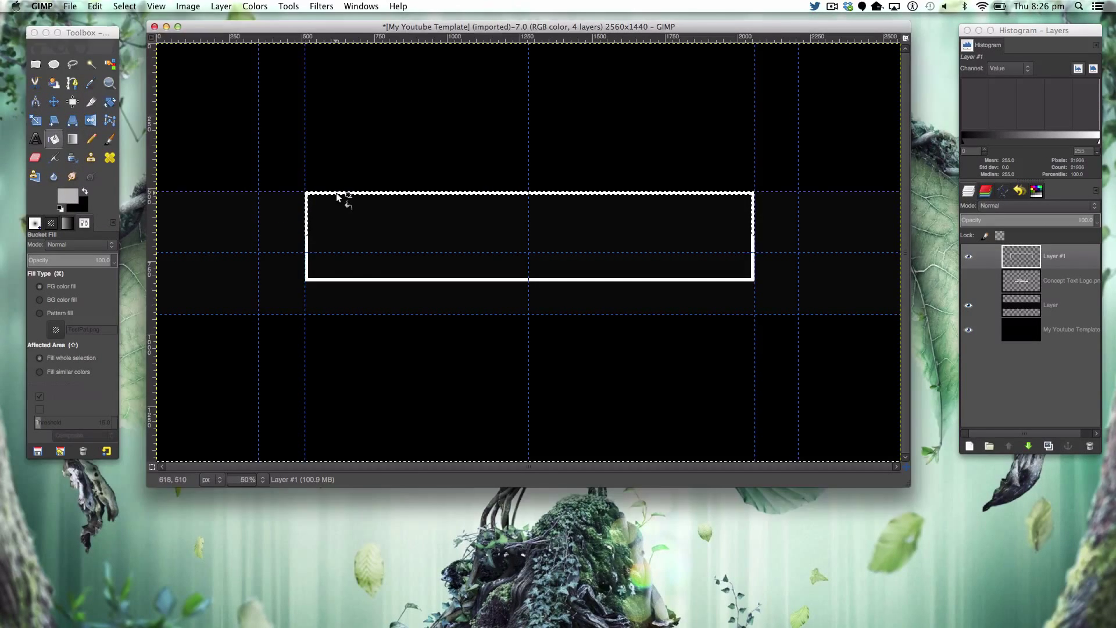
click(386, 243)
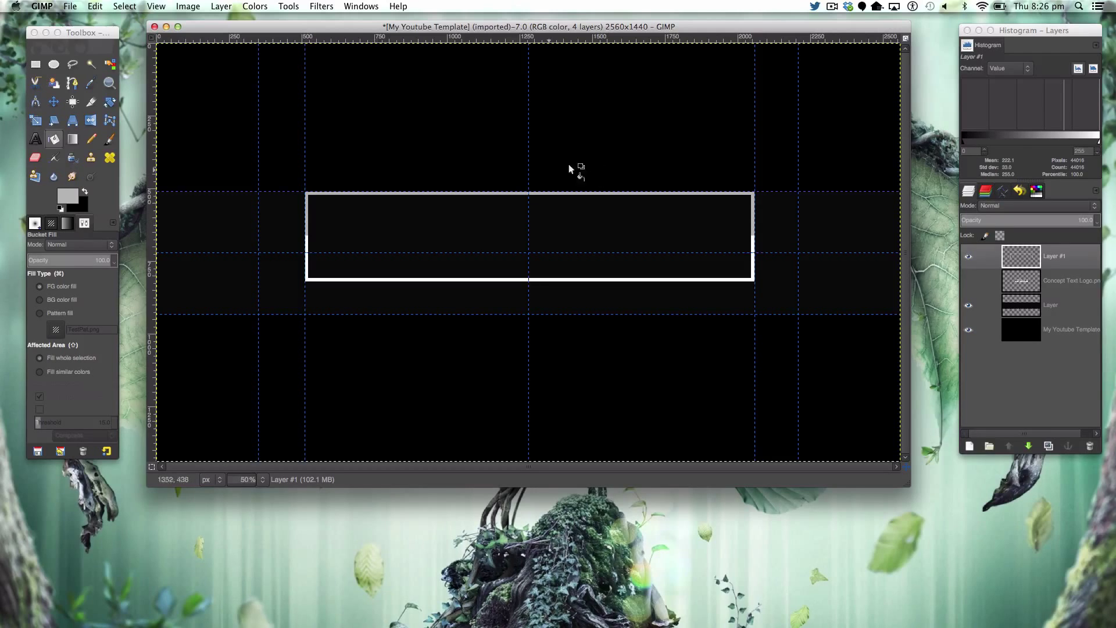
Duplicate the two-tone frame layer and move the copy down below the original frame
click(1030, 446)
click(53, 101)
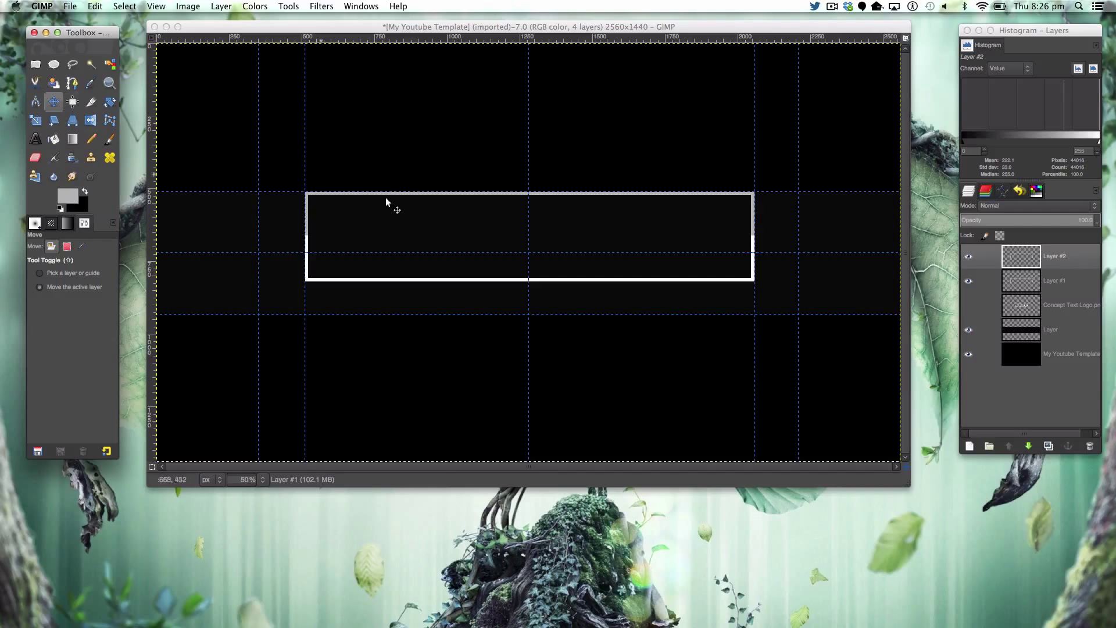
click(386, 197)
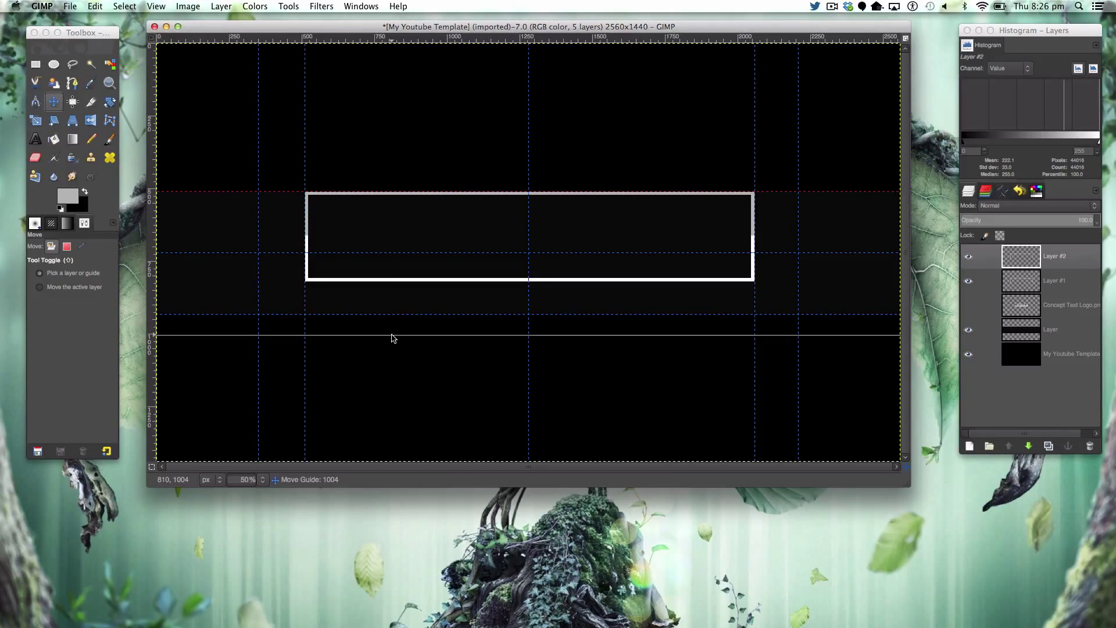
drag(344, 226, 336, 306)
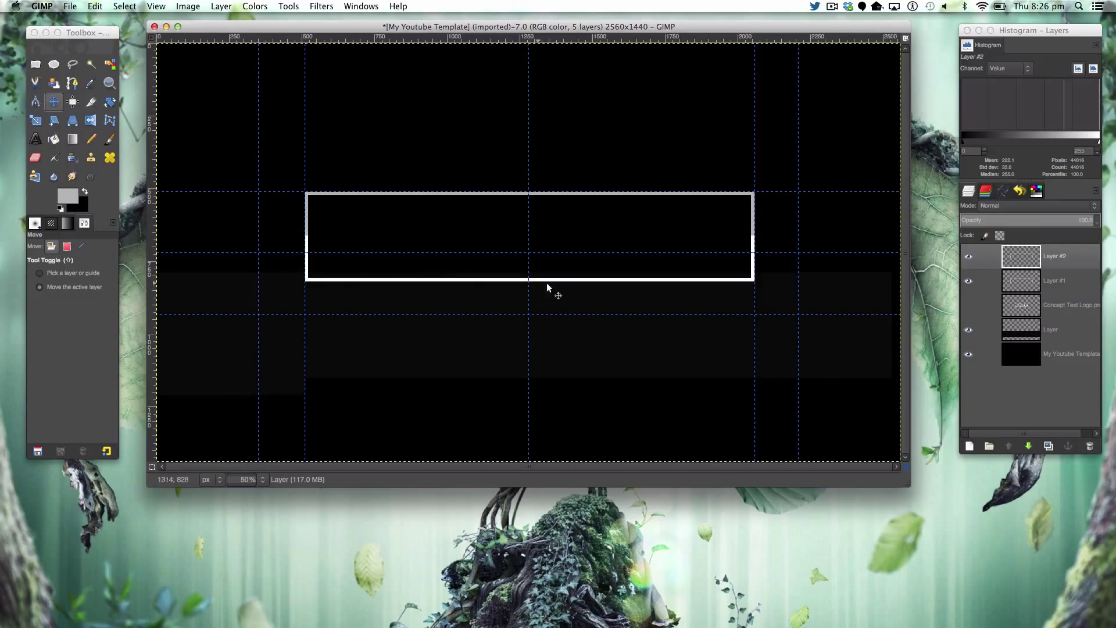
drag(328, 215, 342, 340)
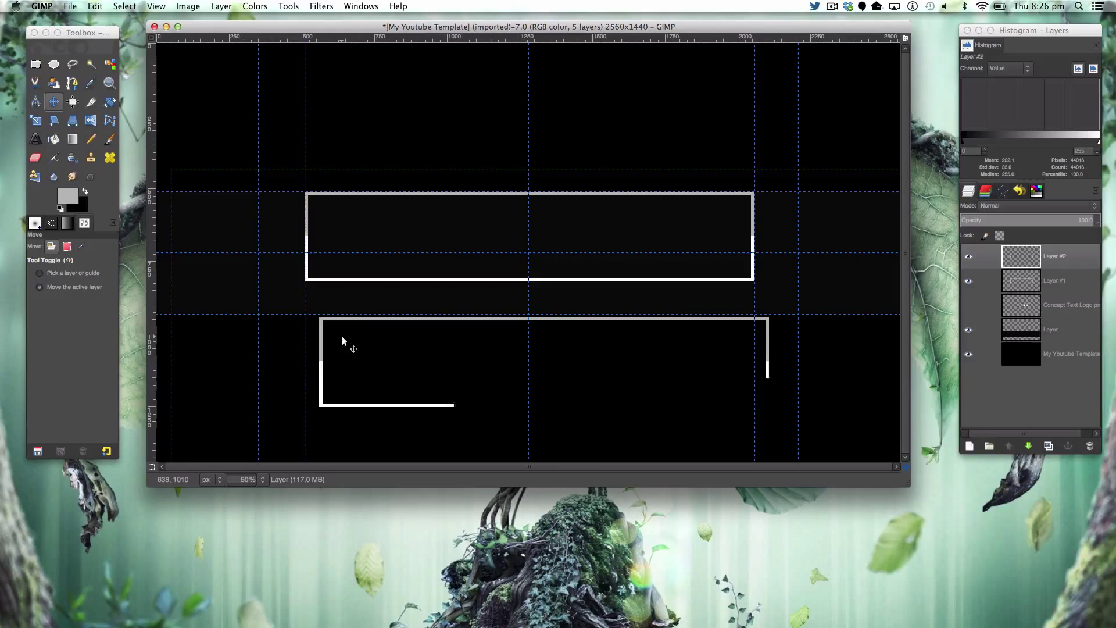
drag(343, 334, 336, 334)
Make Layer #1, holding the upper frame, the active layer
click(1045, 271)
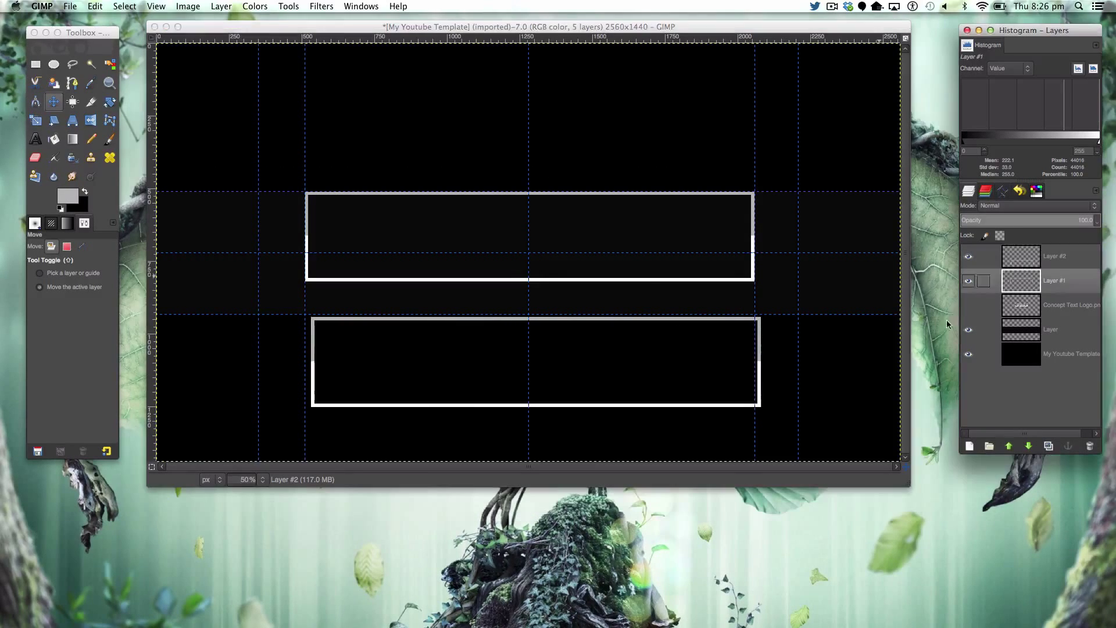
click(1006, 260)
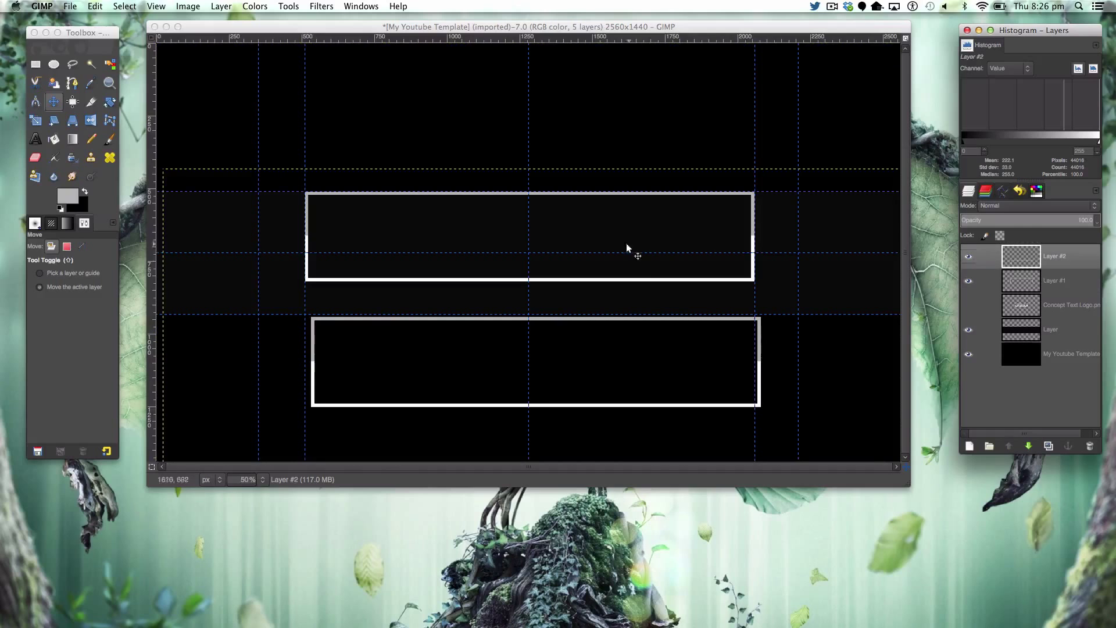
click(1026, 283)
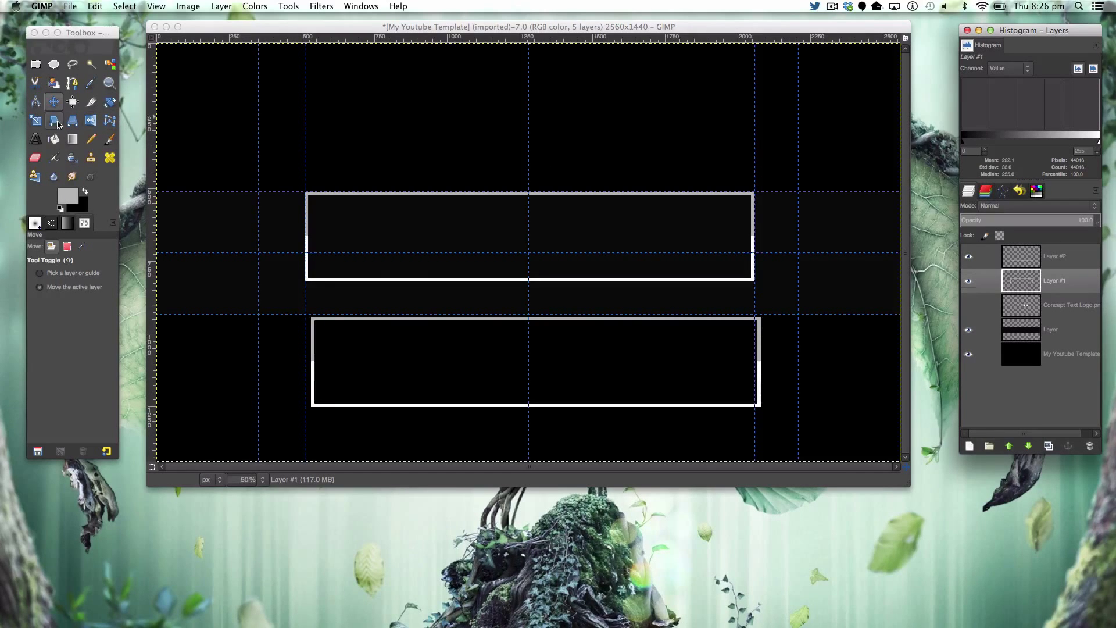
Scale the upper frame on Layer #1 down proportionally with the Scale tool
click(76, 122)
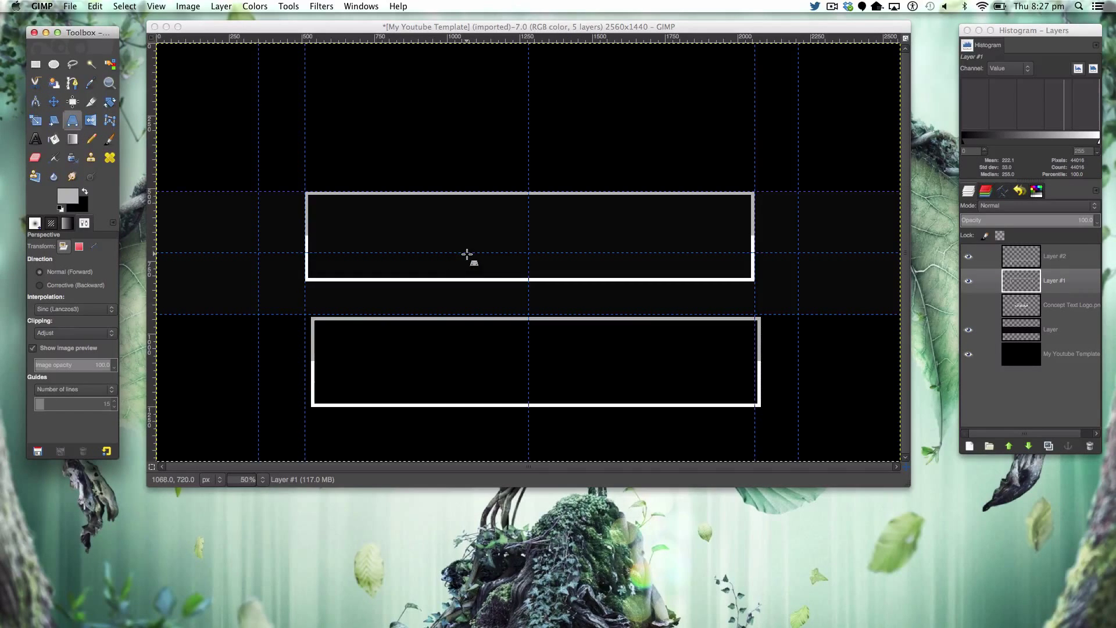
click(35, 120)
click(483, 267)
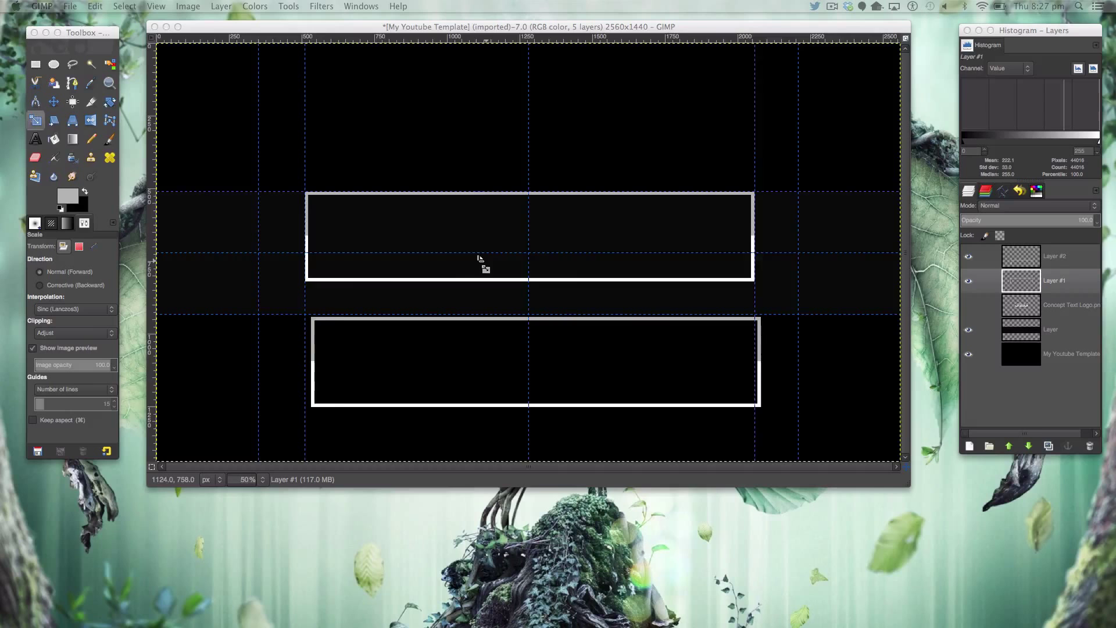
click(474, 262)
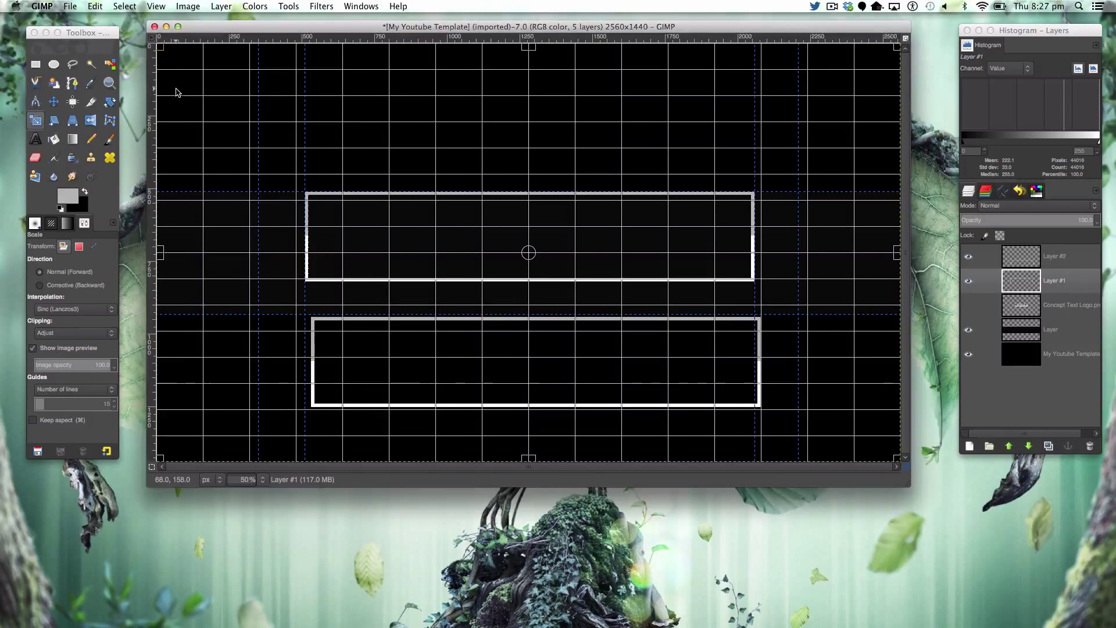
click(179, 93)
drag(181, 98, 265, 156)
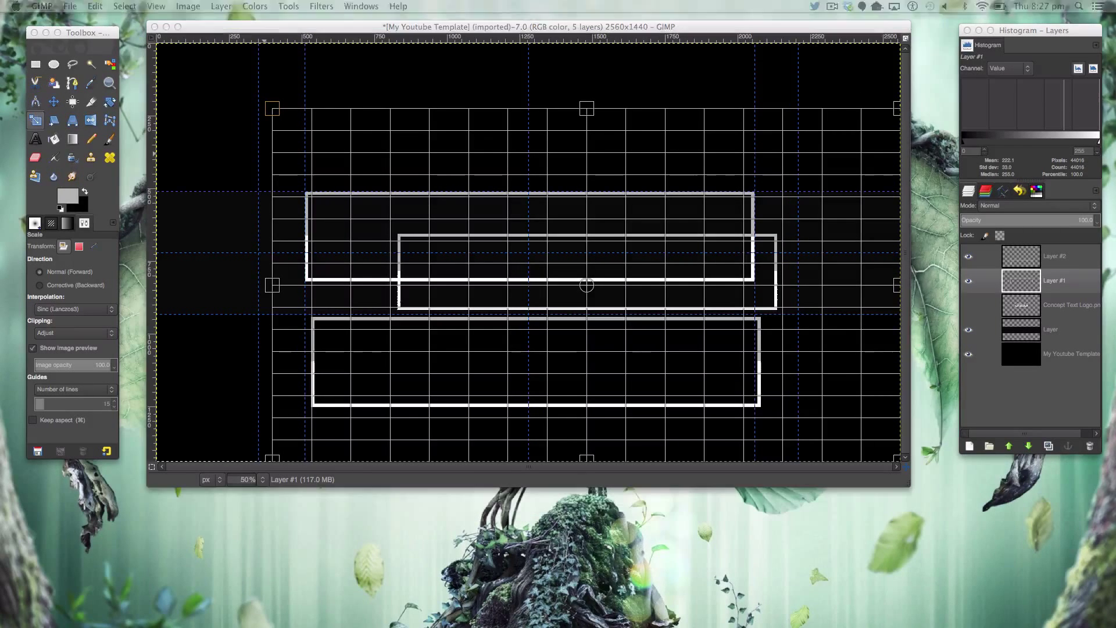
click(27, 105)
Move the shrunken upper frame up and left to centre it above the lower frame
click(53, 101)
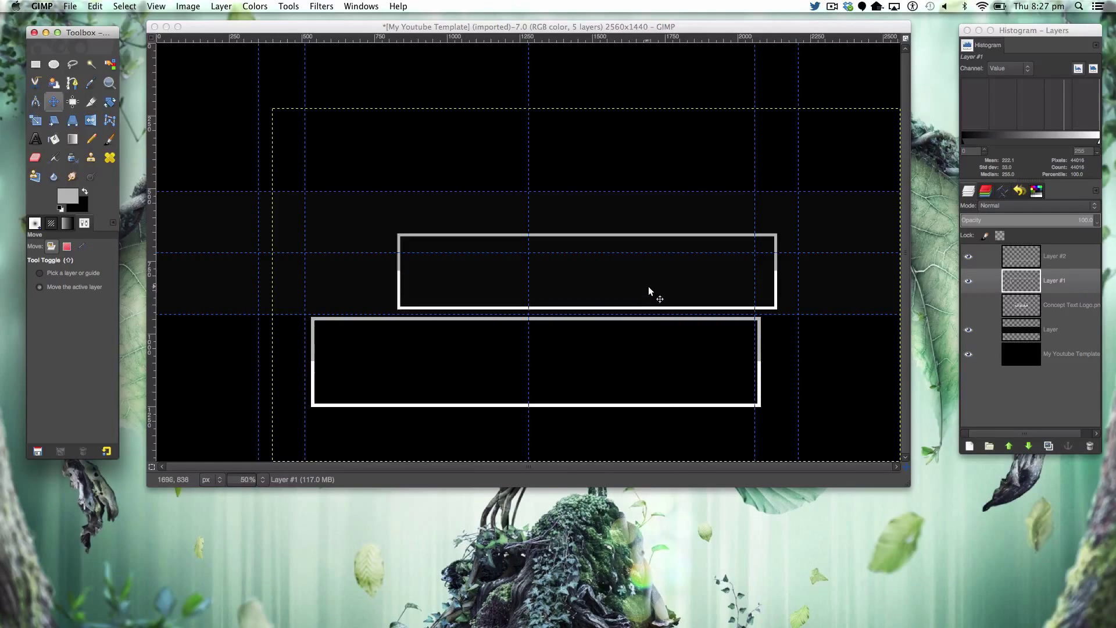
click(644, 288)
drag(644, 284, 590, 254)
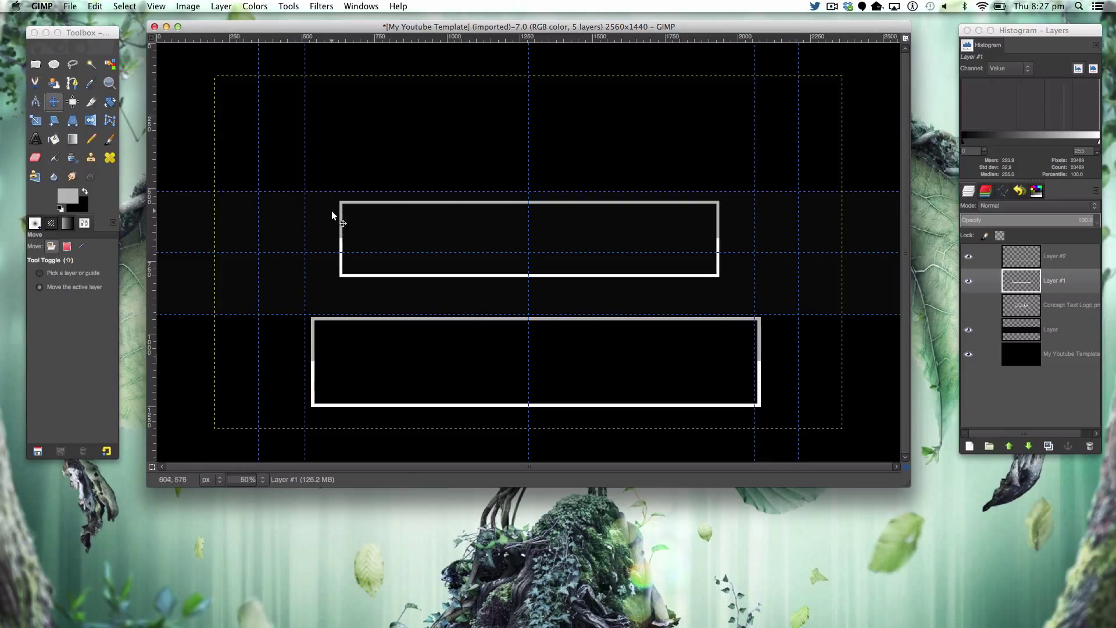
Try a perspective transform pulling the frame's bottom corners outward, then undo it
click(80, 120)
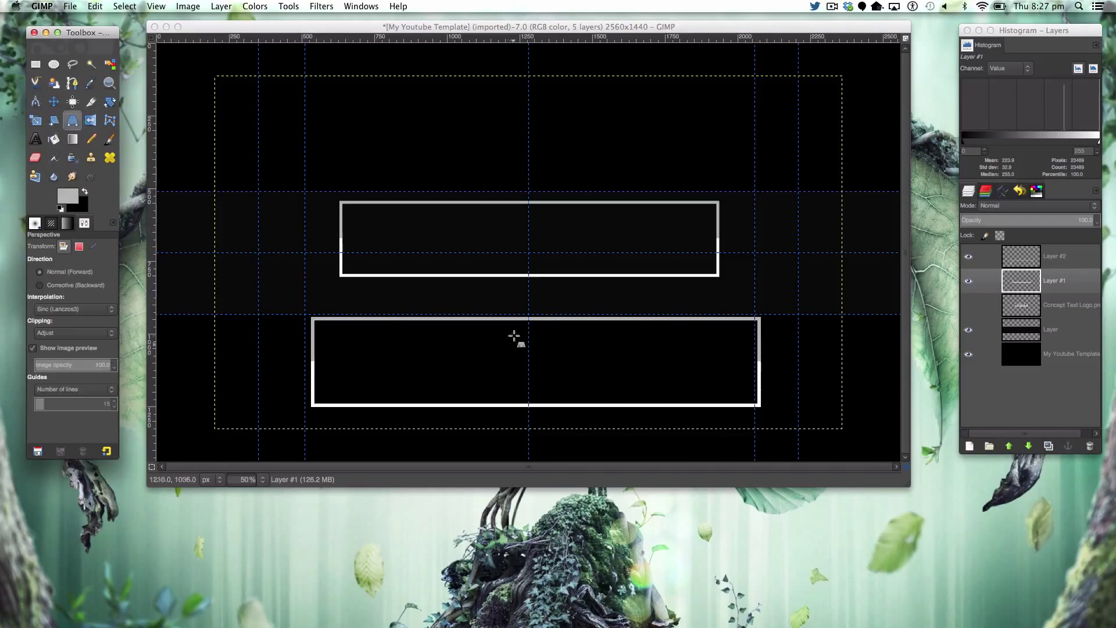
click(492, 250)
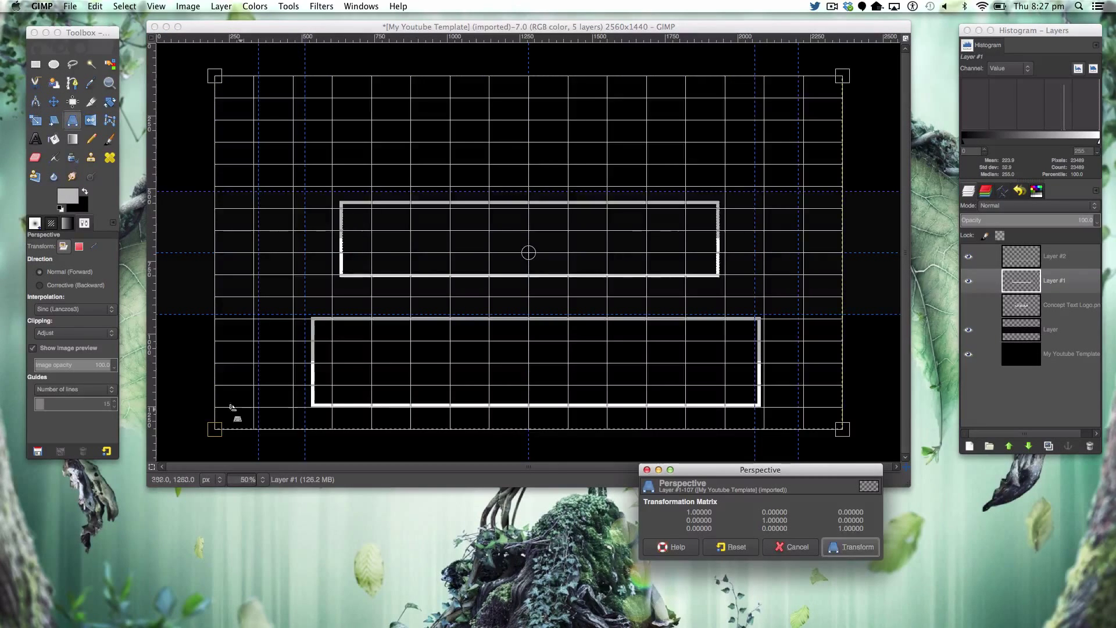
drag(215, 429, 176, 436)
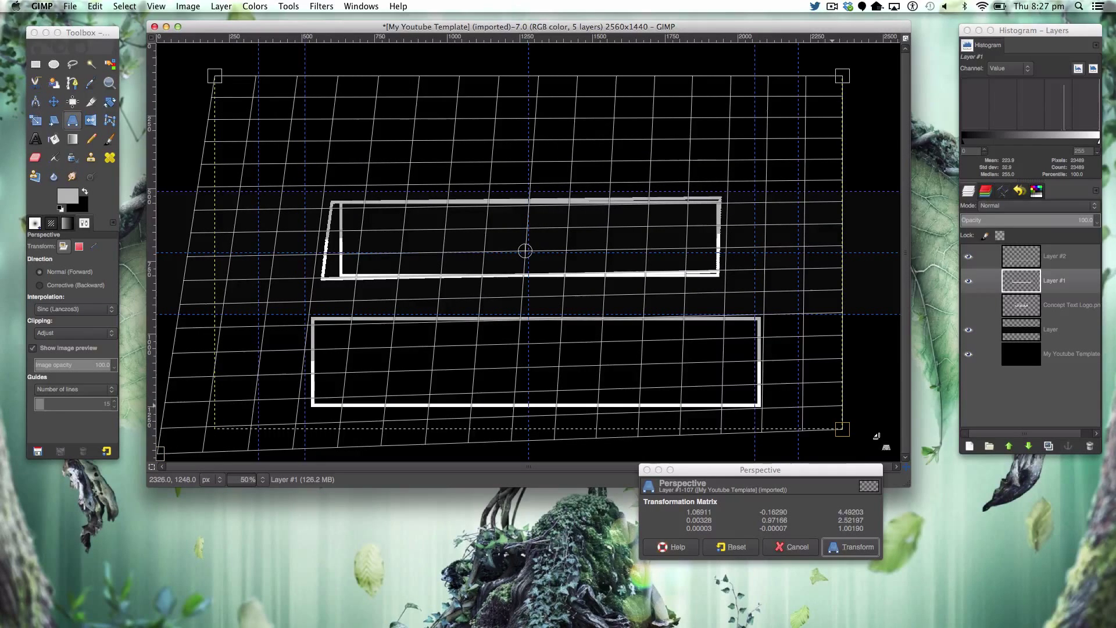
mouse_move(877, 435)
mouse_down()
mouse_move(923, 464)
mouse_move(882, 423)
mouse_move(894, 448)
mouse_up()
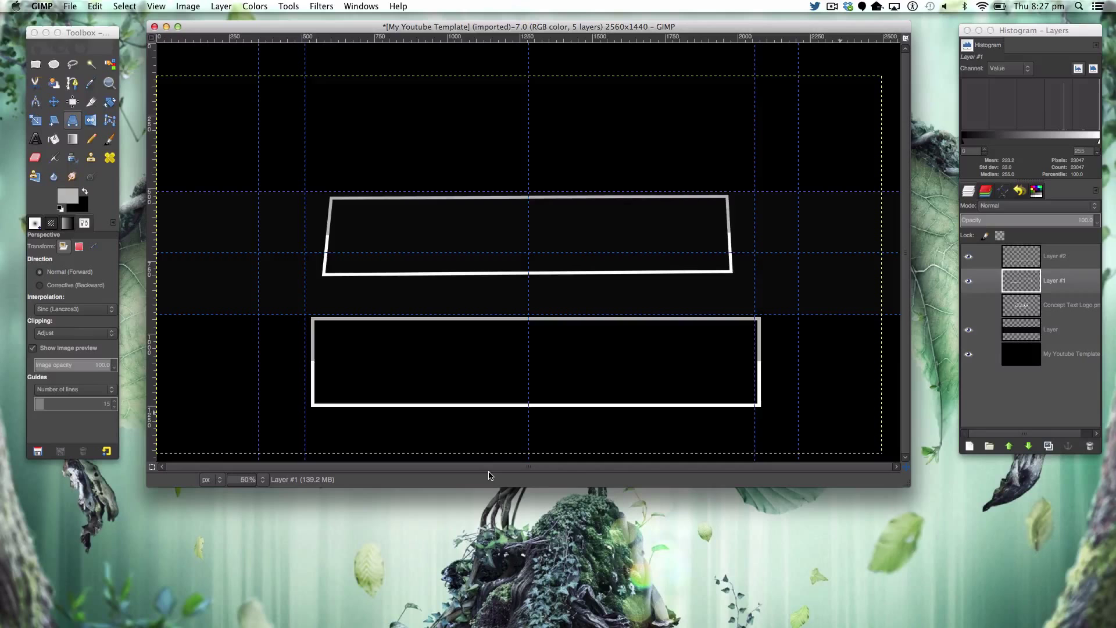
click(54, 101)
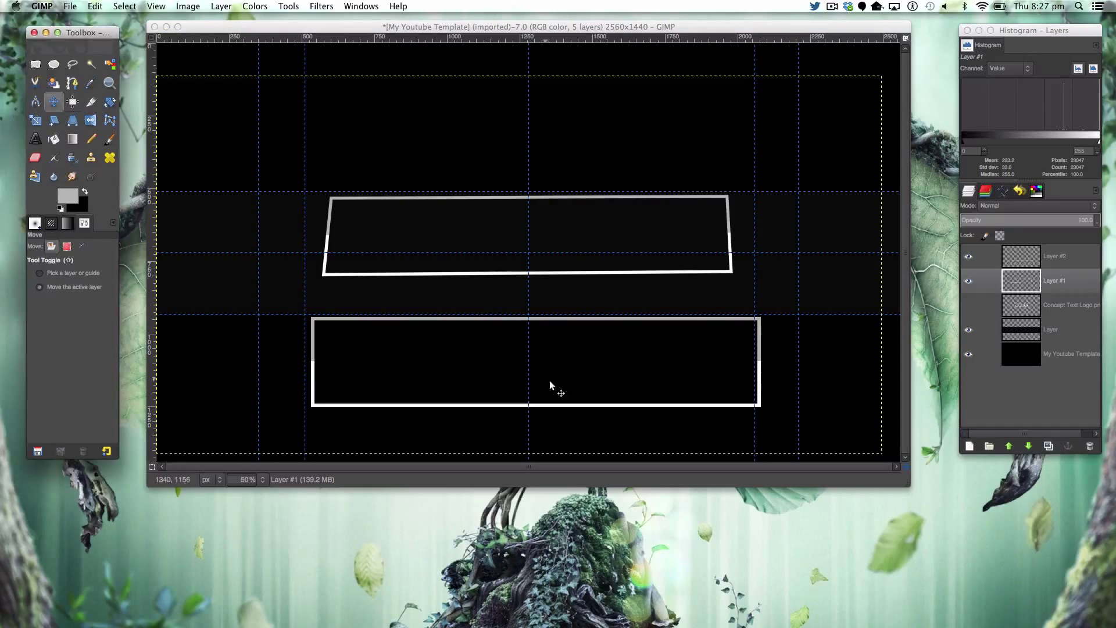
key(super+z)
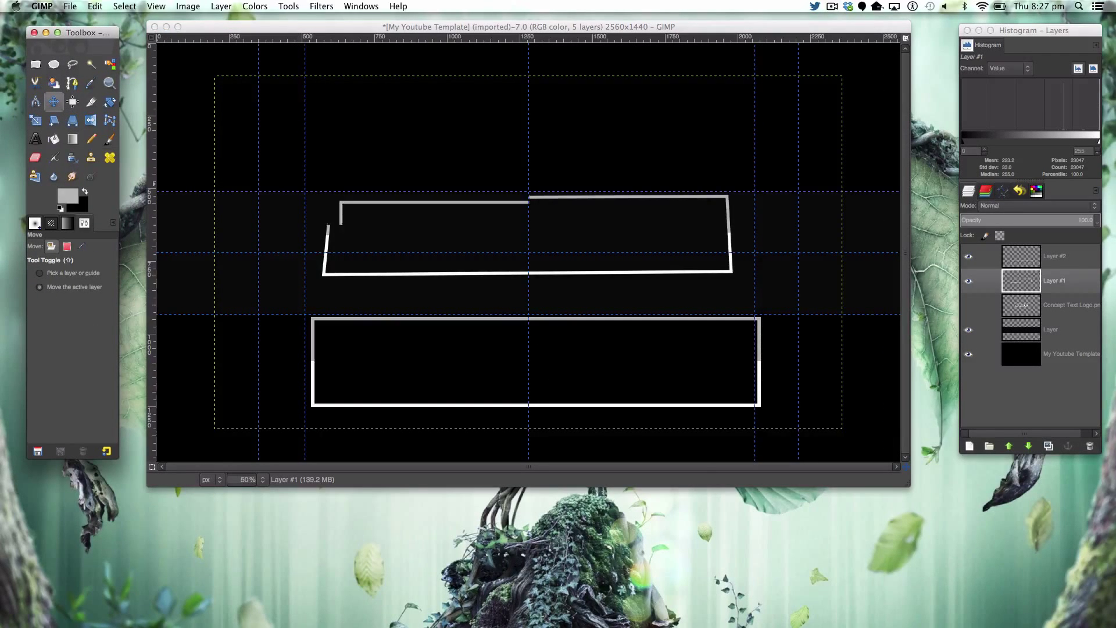
Redo the perspective on Layer #1, widening both bottom corners, and apply the transform
key(shift+p)
click(650, 340)
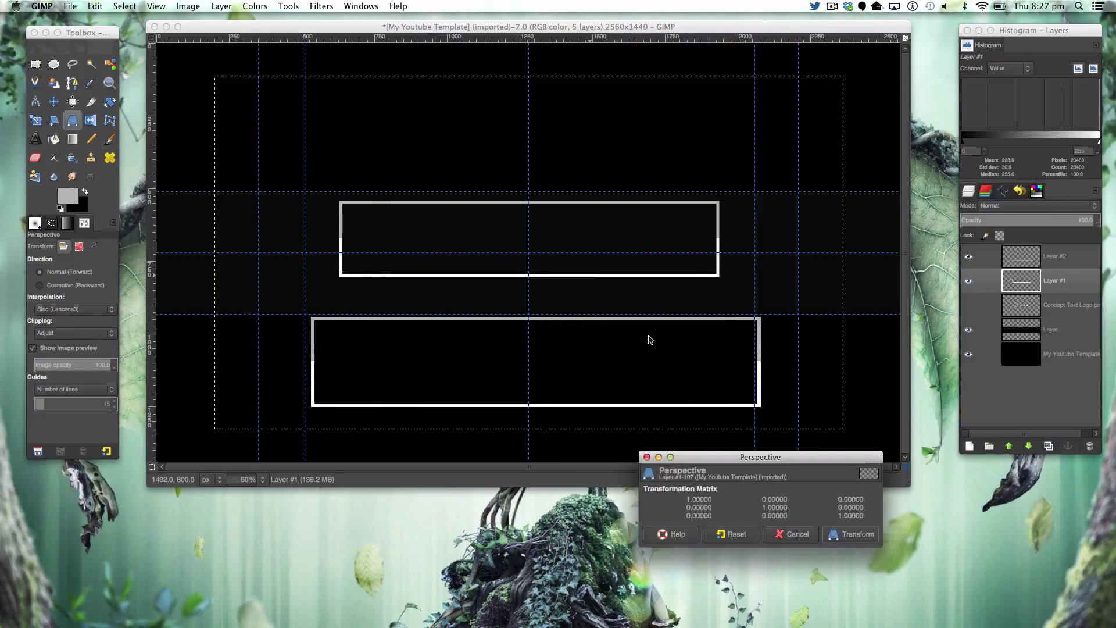
click(214, 435)
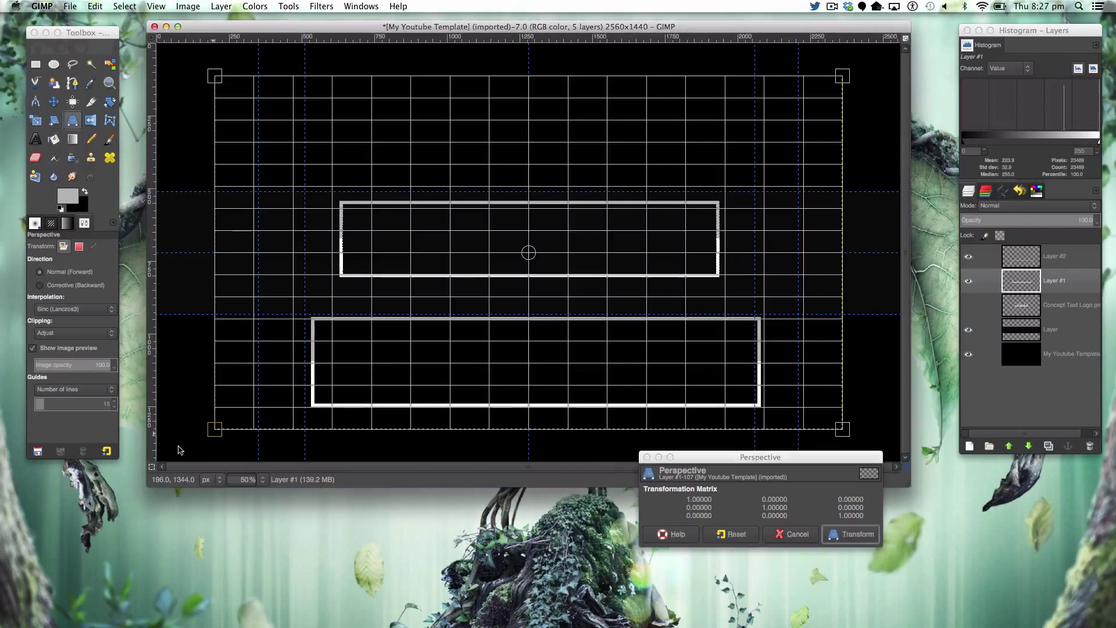
drag(179, 450, 168, 456)
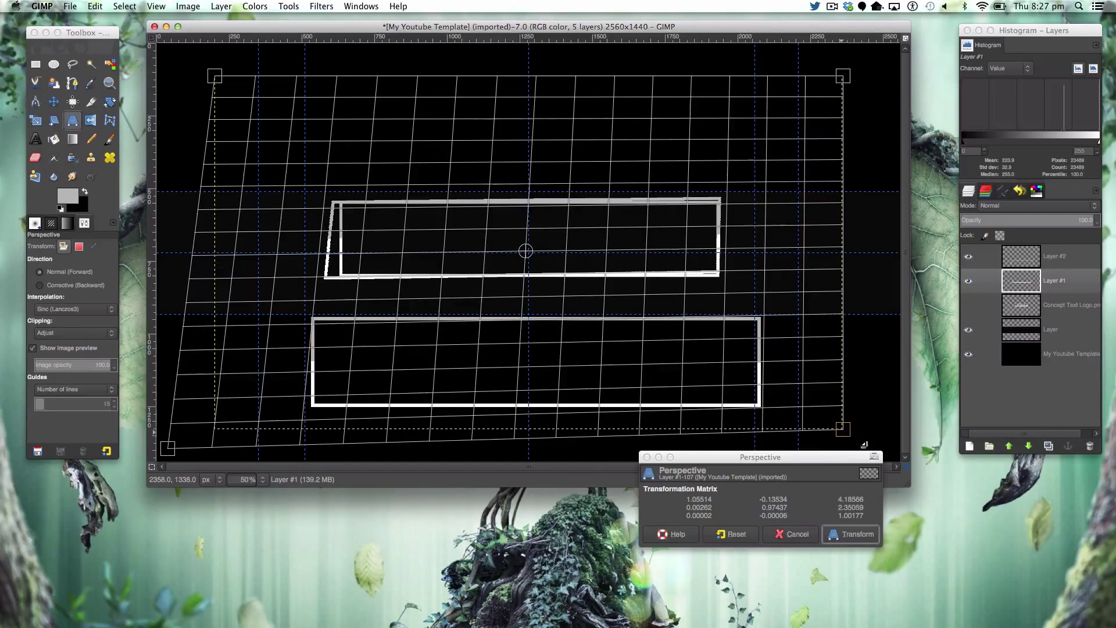
drag(864, 445, 879, 448)
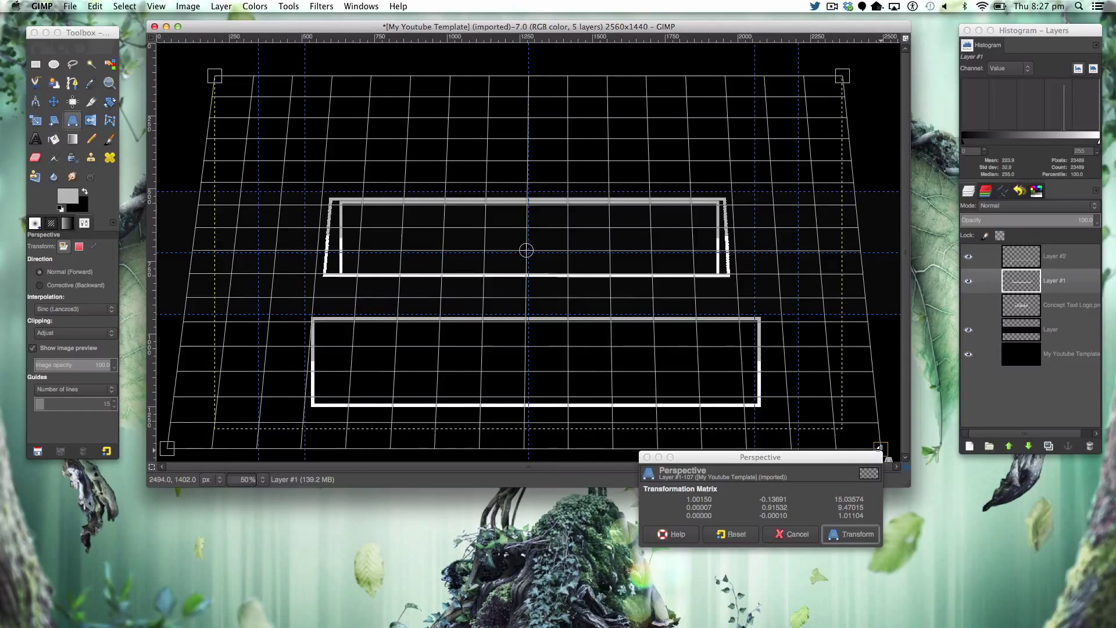
click(874, 536)
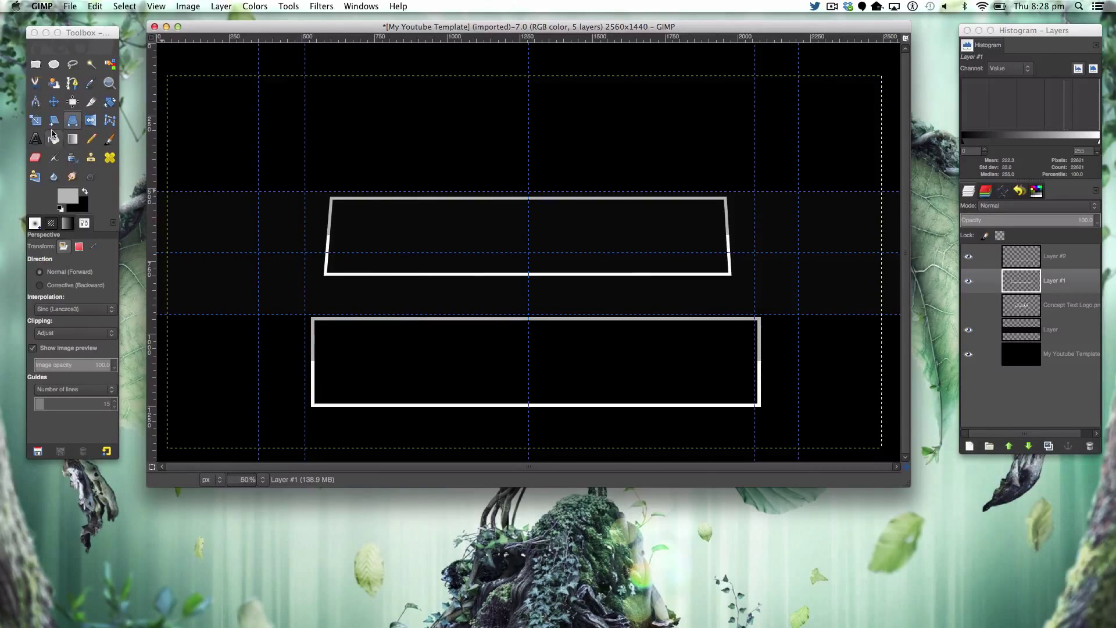
Shrink the slanted upper frame proportionally, shift it up-left to recentre it, then select Layer #2
click(36, 120)
click(270, 164)
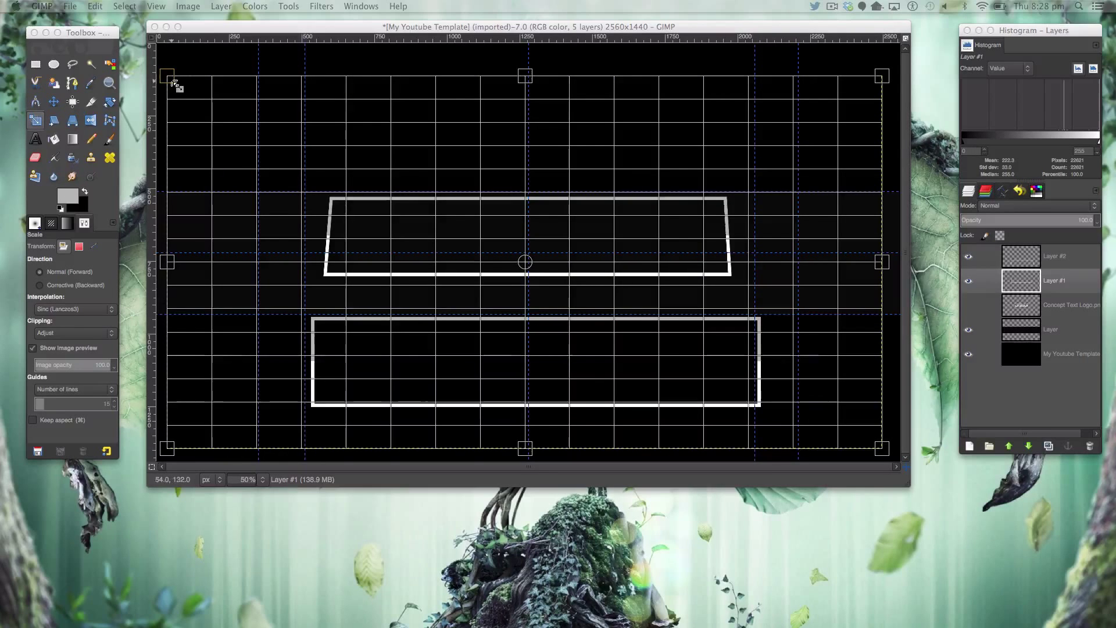
drag(175, 85, 217, 114)
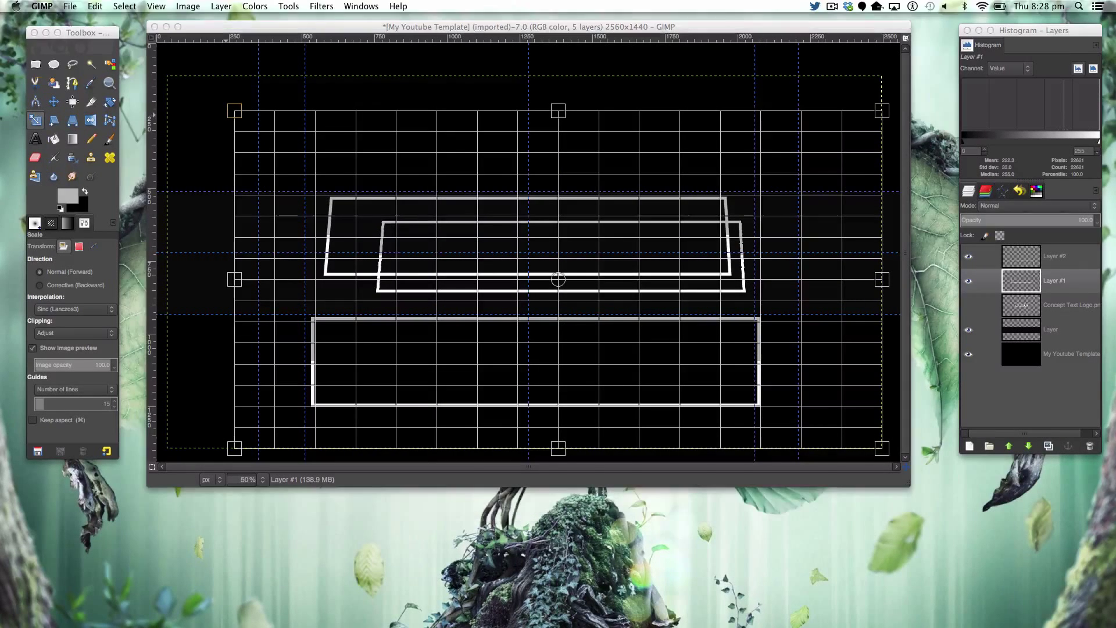
click(55, 102)
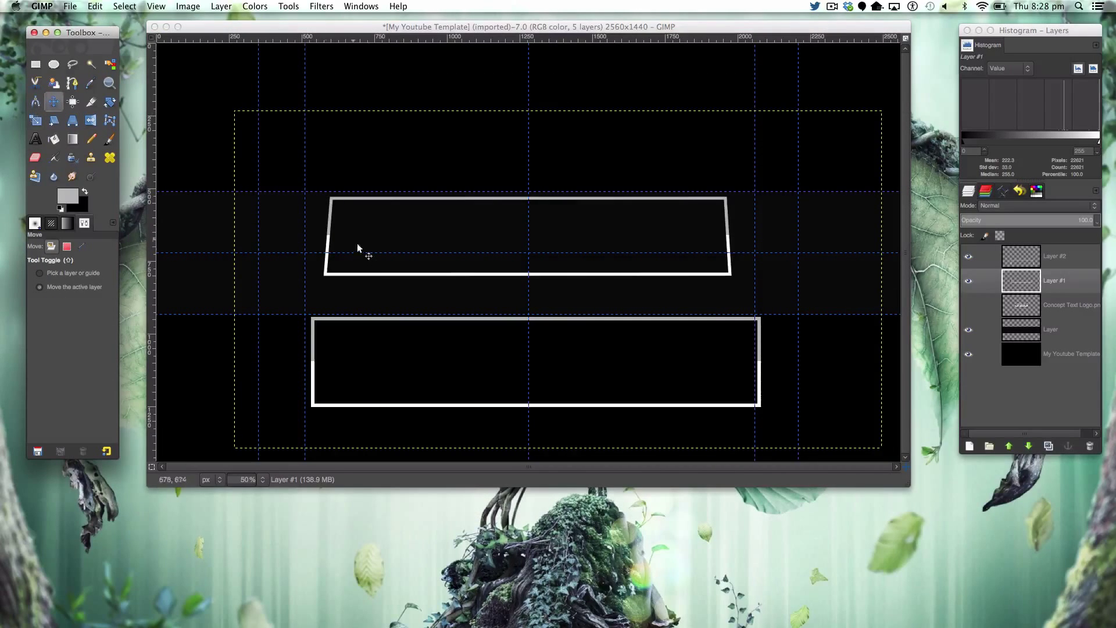
drag(616, 290, 586, 262)
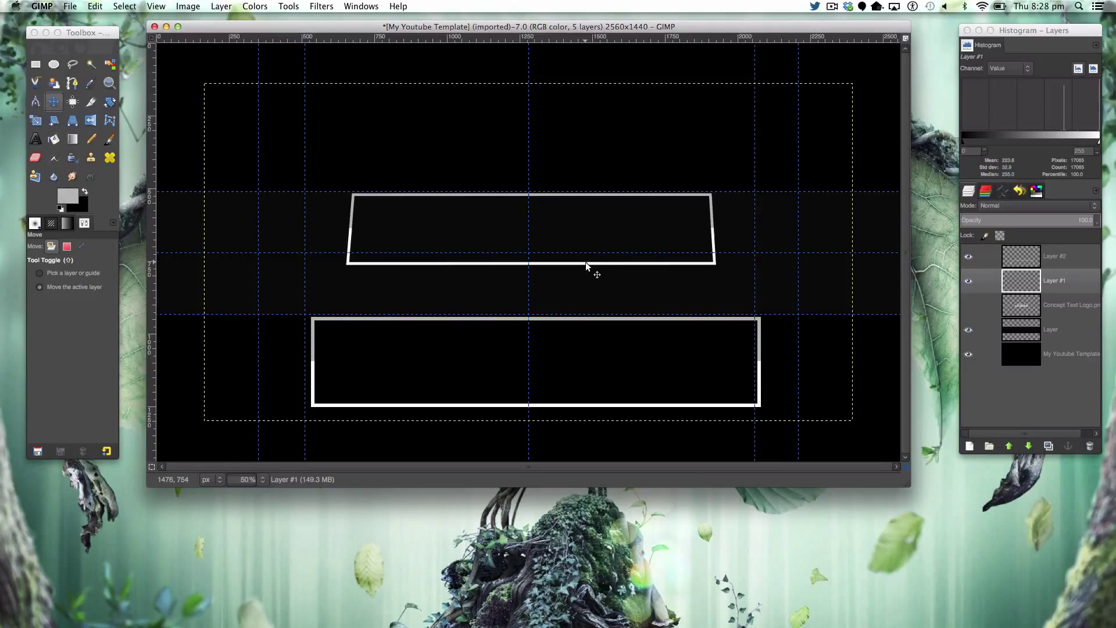
click(989, 256)
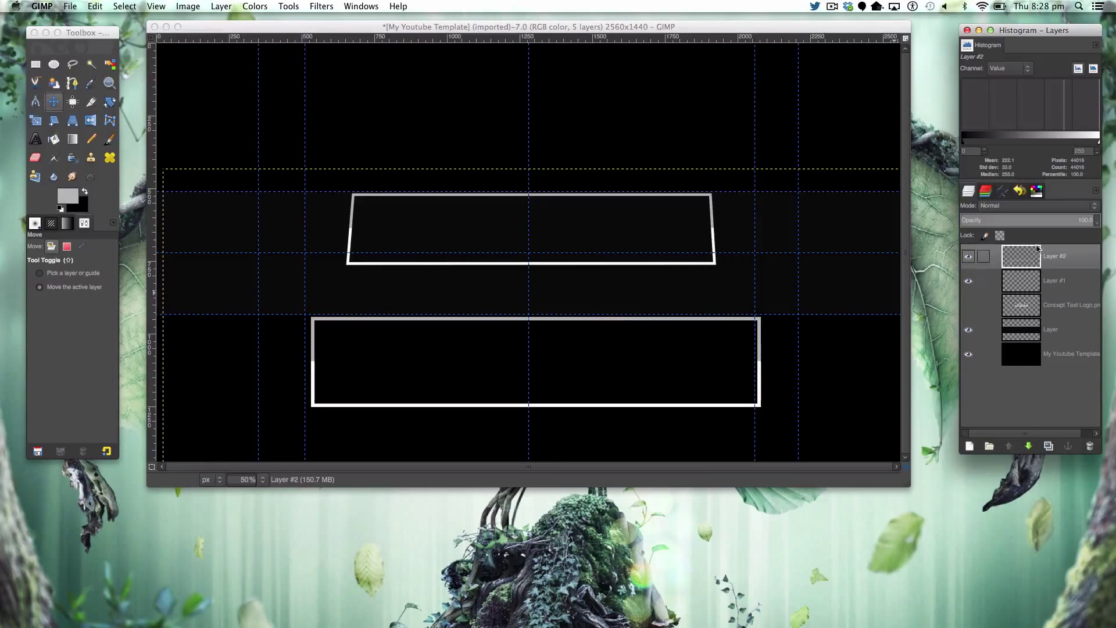
Shrink Layer #2's lower frame proportionally, move it toward the bottom, and nudge it up
click(35, 120)
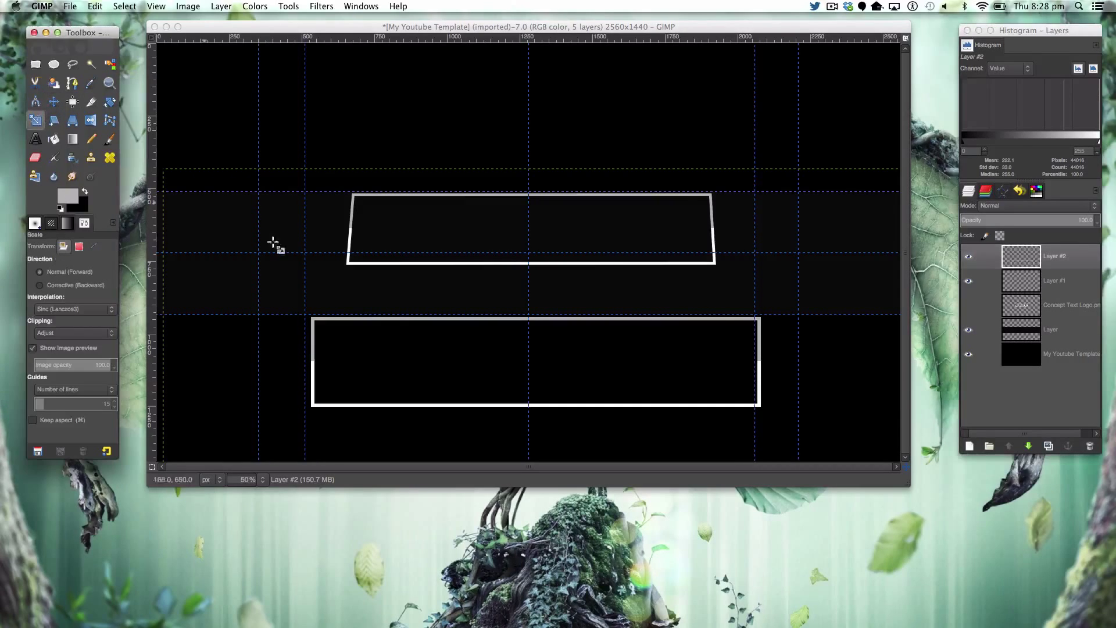
click(394, 343)
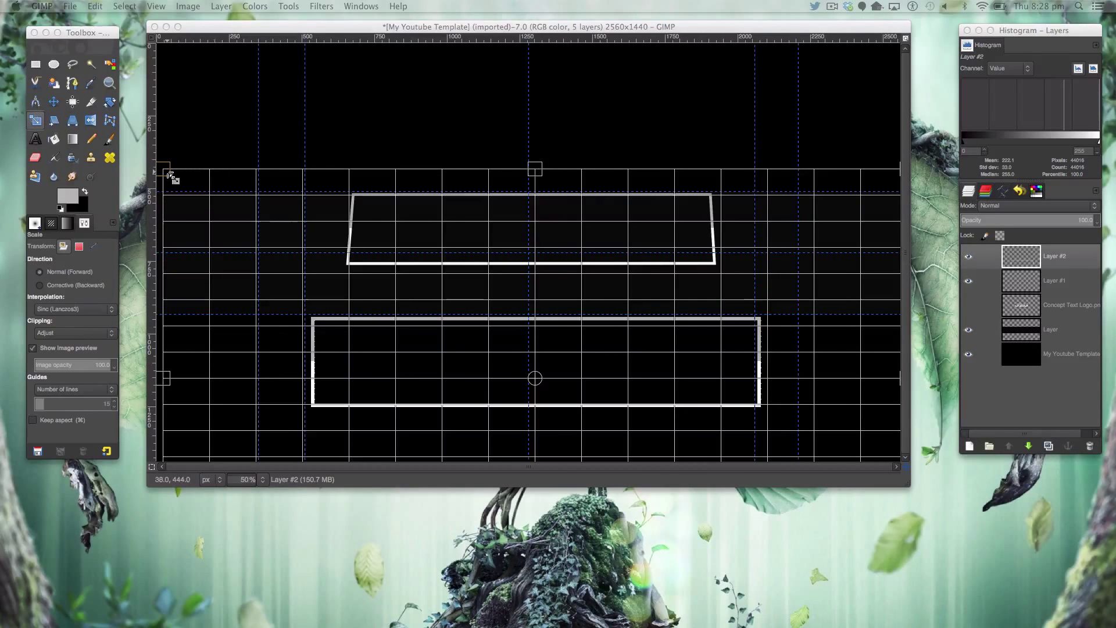
drag(166, 175, 433, 388)
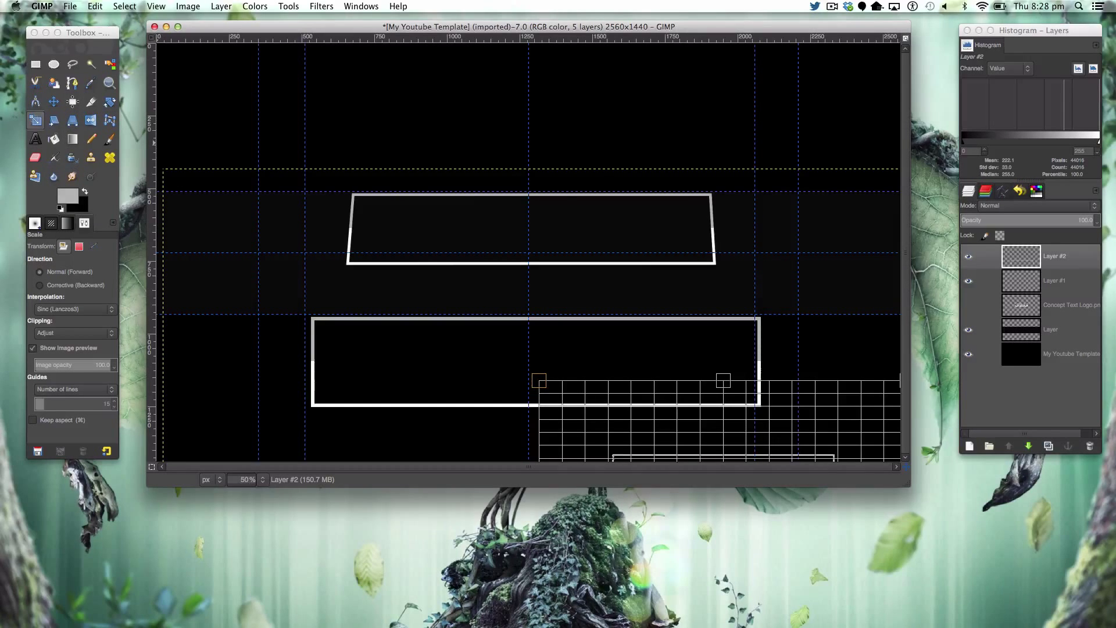
key(Return)
click(54, 101)
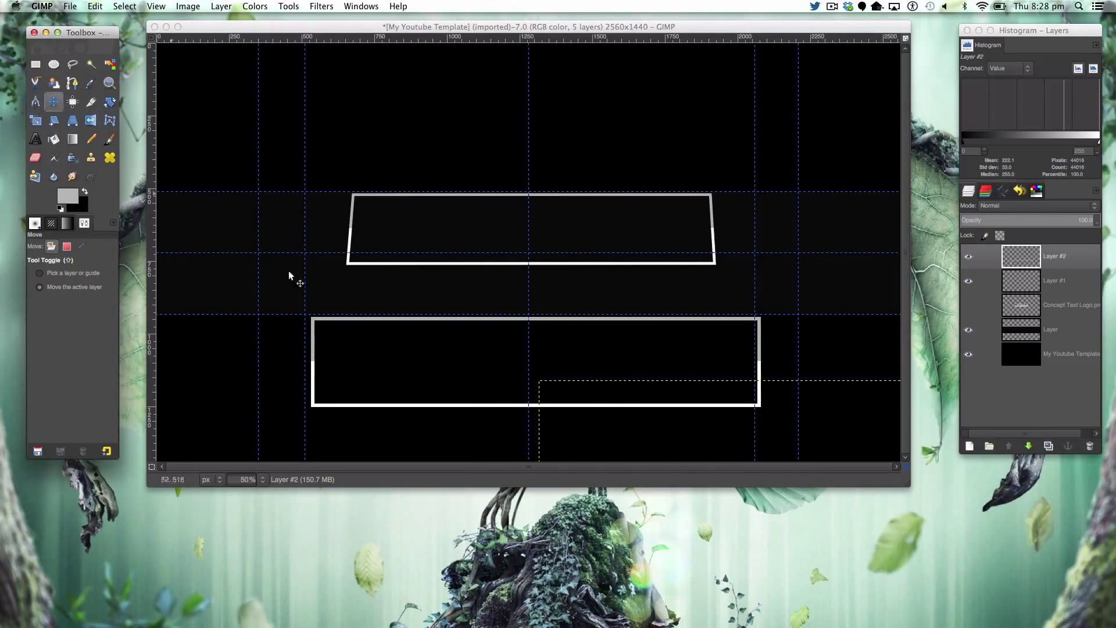
drag(775, 436, 572, 271)
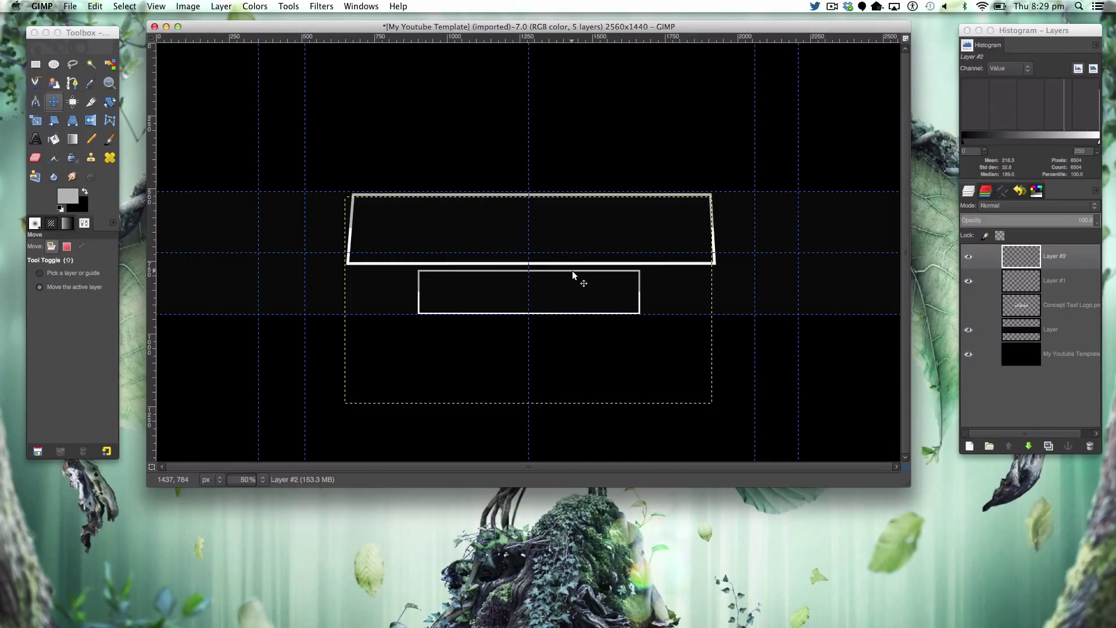
key(Up)
key(Up)
key(Up)
key(Up)
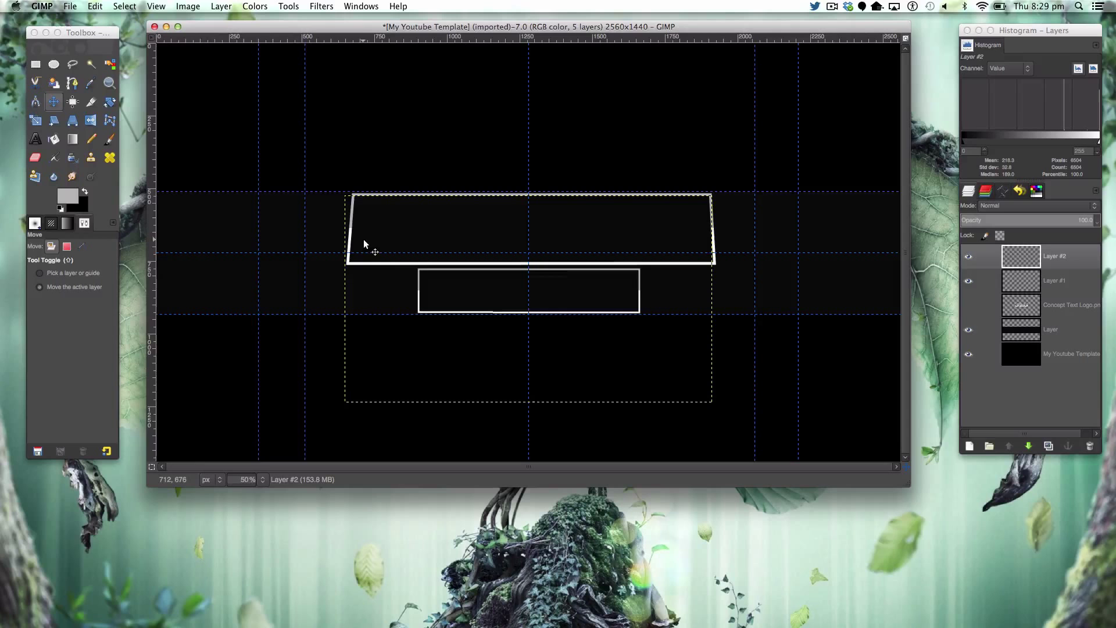
Shrink the small rectangle slightly, shift it up-left under the frame, and start a perspective warp
click(36, 121)
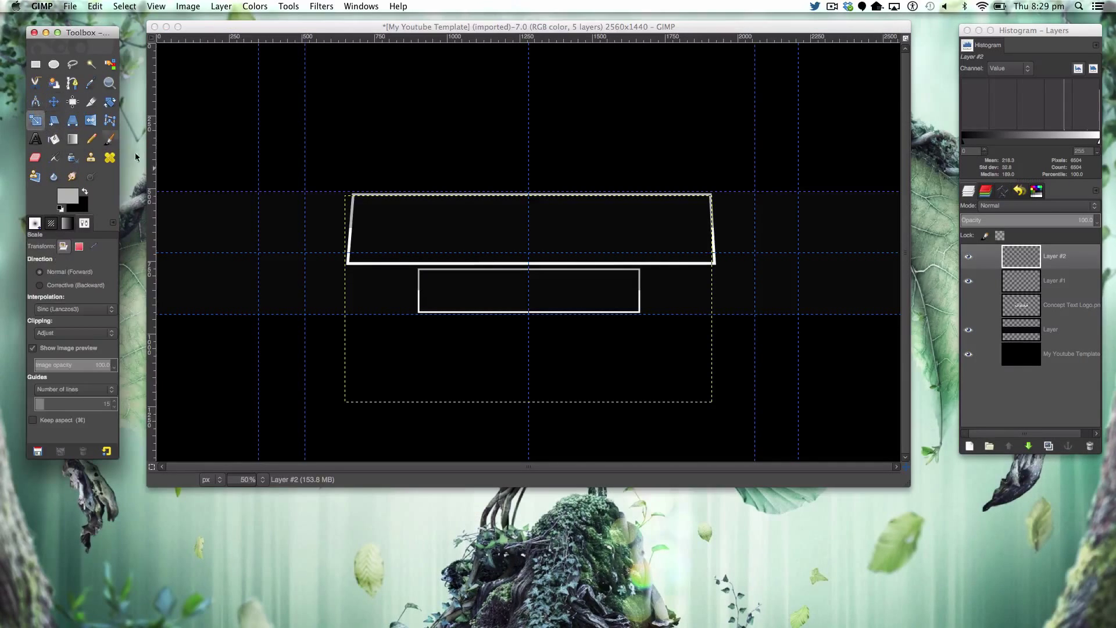
click(457, 300)
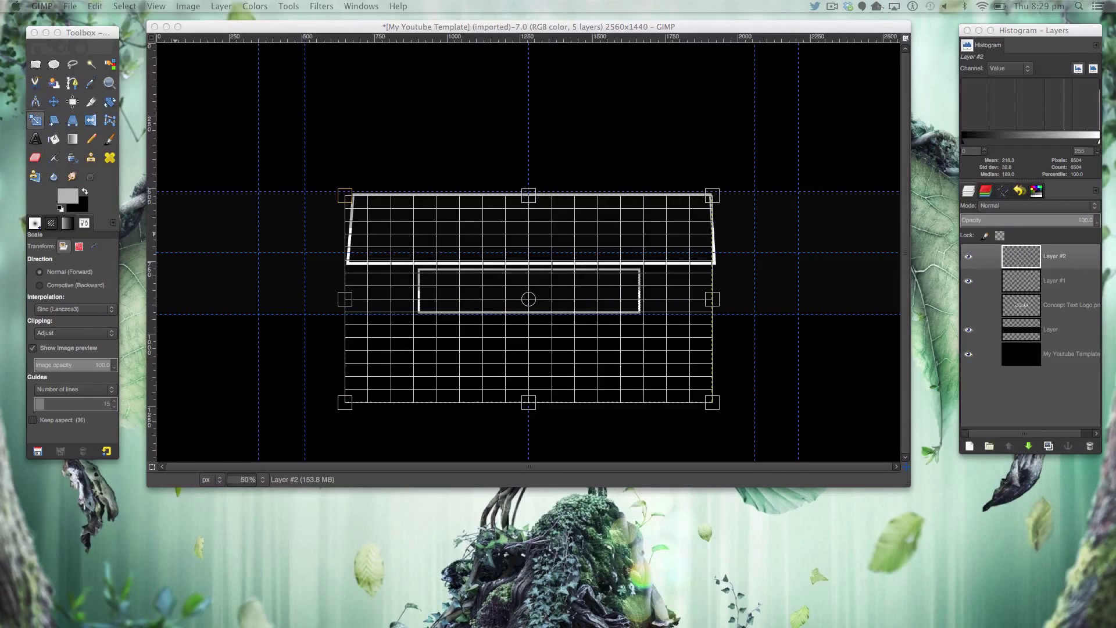
click(351, 199)
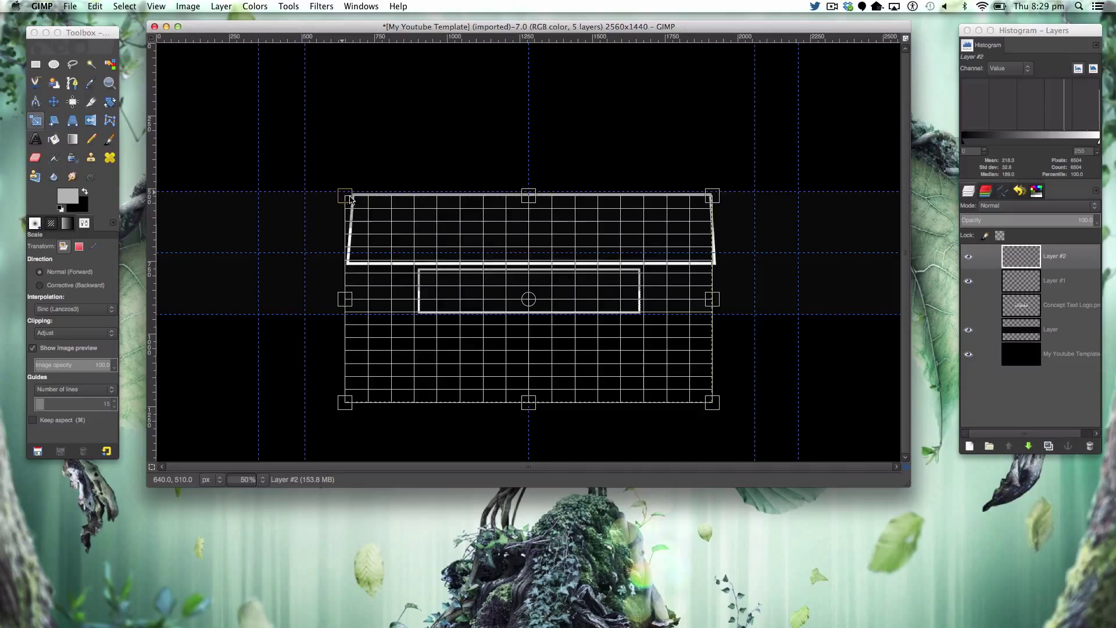
drag(350, 198, 359, 207)
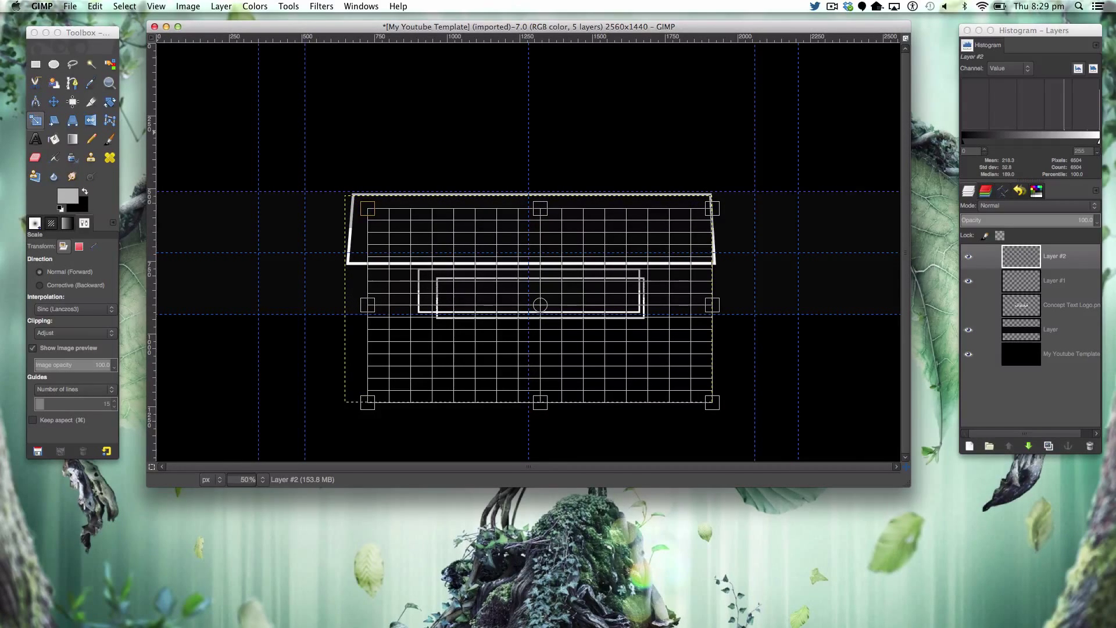
key(Return)
click(54, 102)
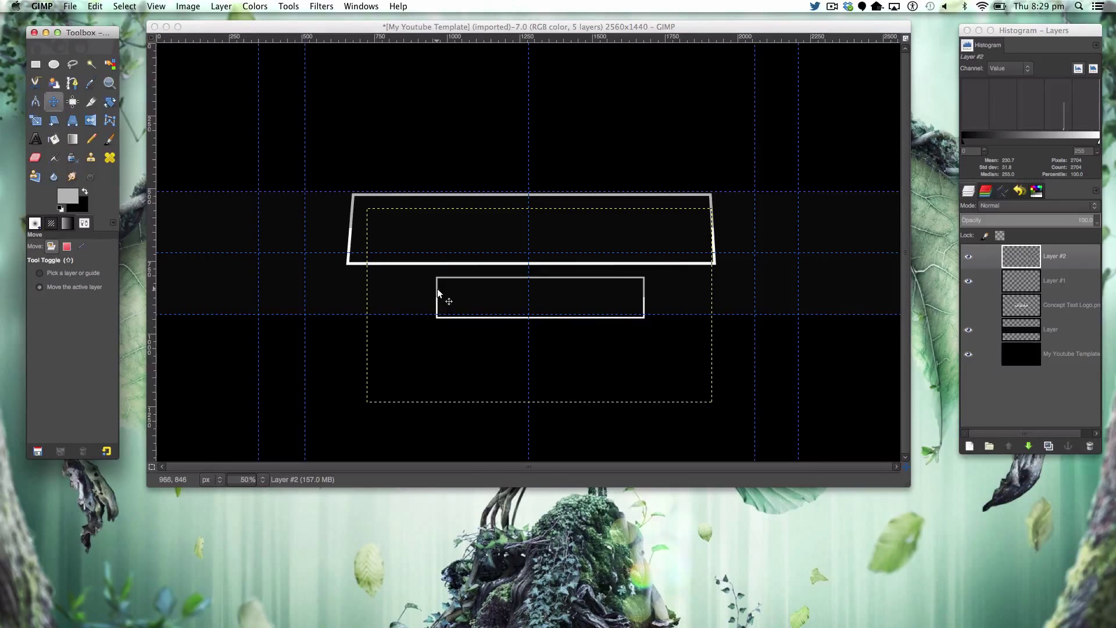
drag(437, 288, 428, 286)
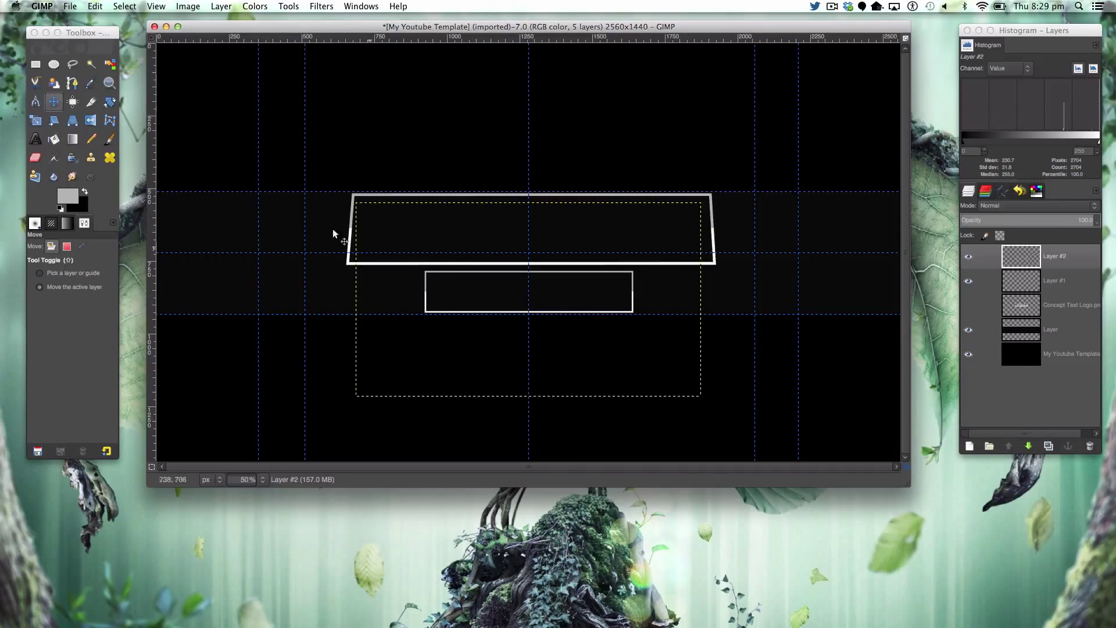
click(73, 120)
click(477, 298)
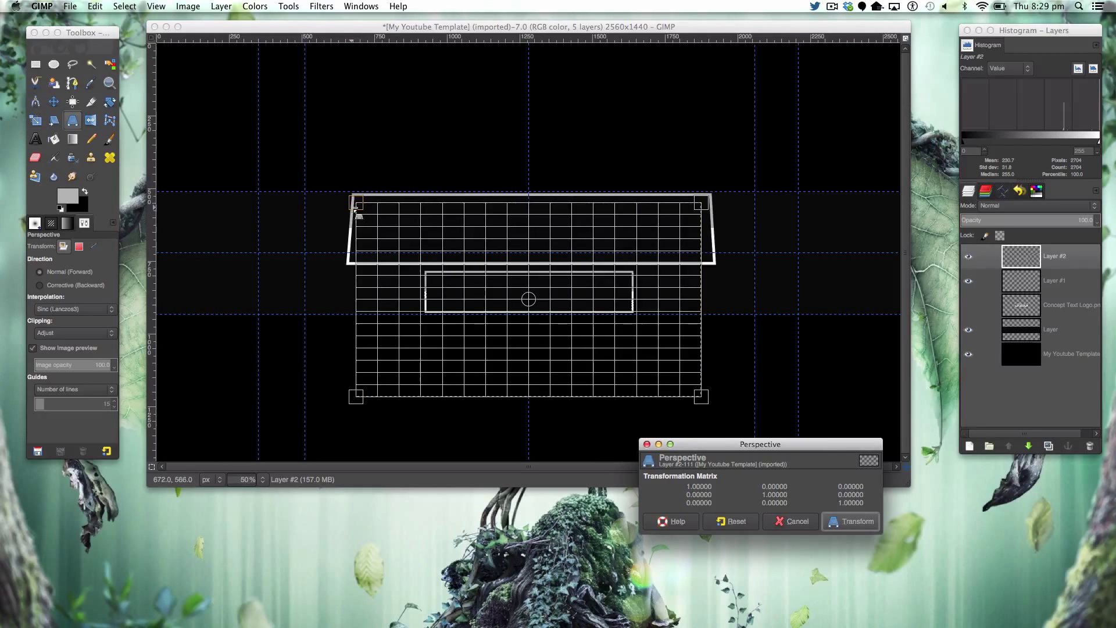
Pull the small rectangle's top corners outward into a trapezoid and apply the perspective
drag(356, 204, 306, 187)
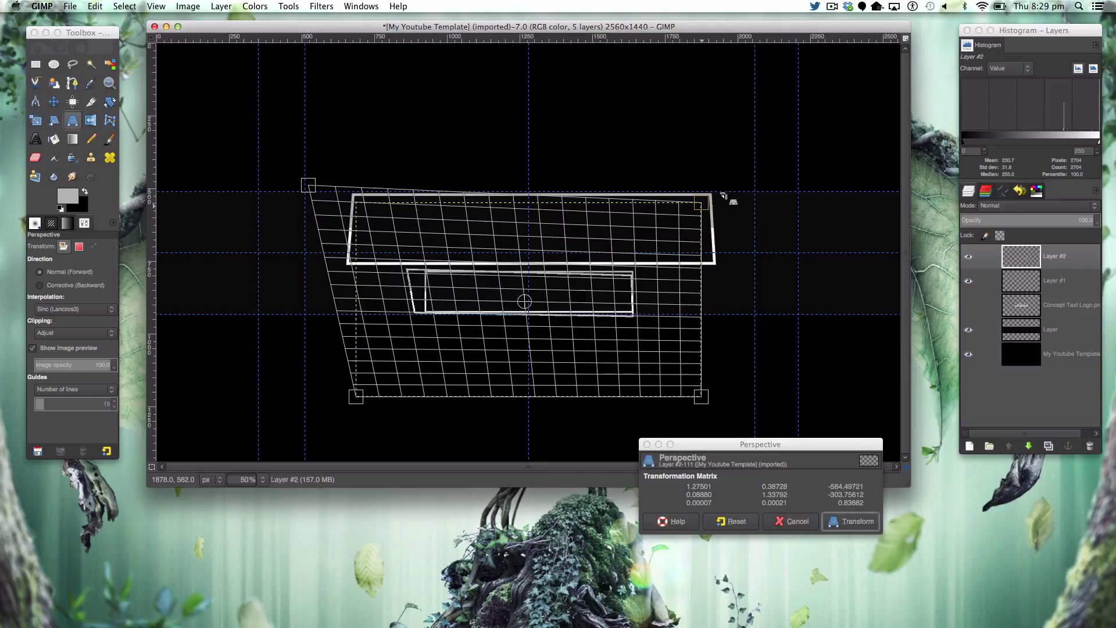
drag(740, 186, 735, 188)
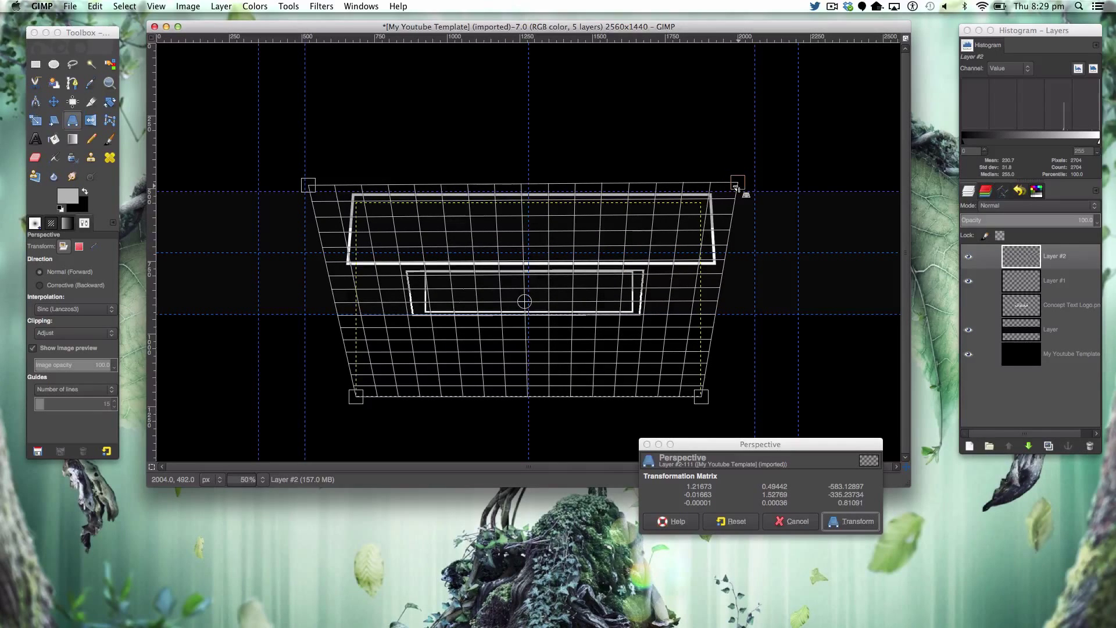
click(854, 521)
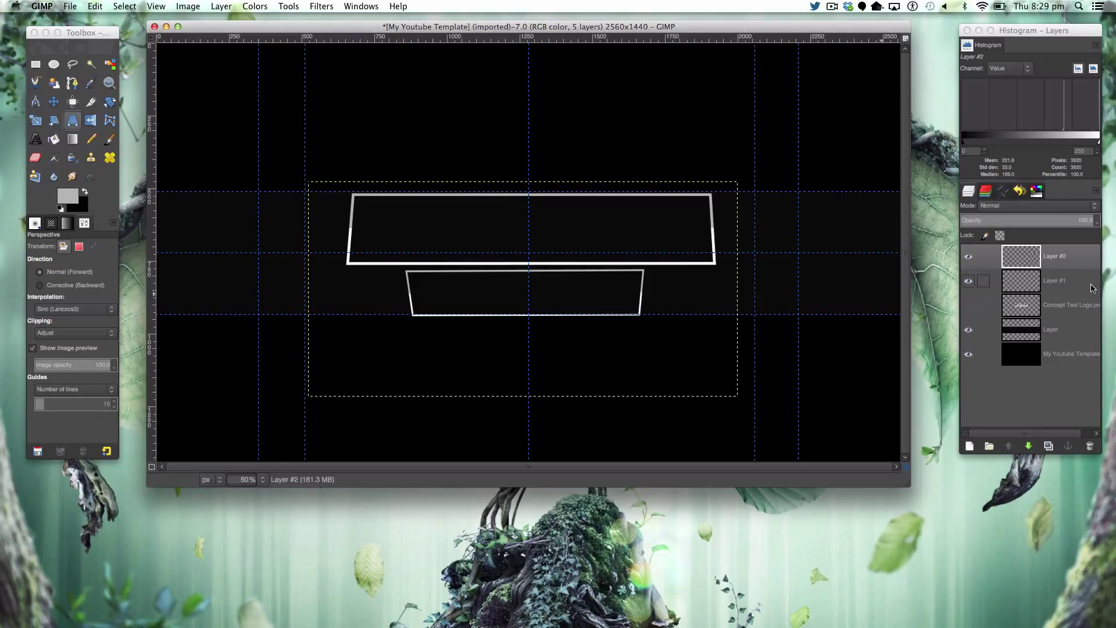
Re-warp Layer #1's large frame in perspective so its bottom edge flares wider
click(988, 280)
click(471, 232)
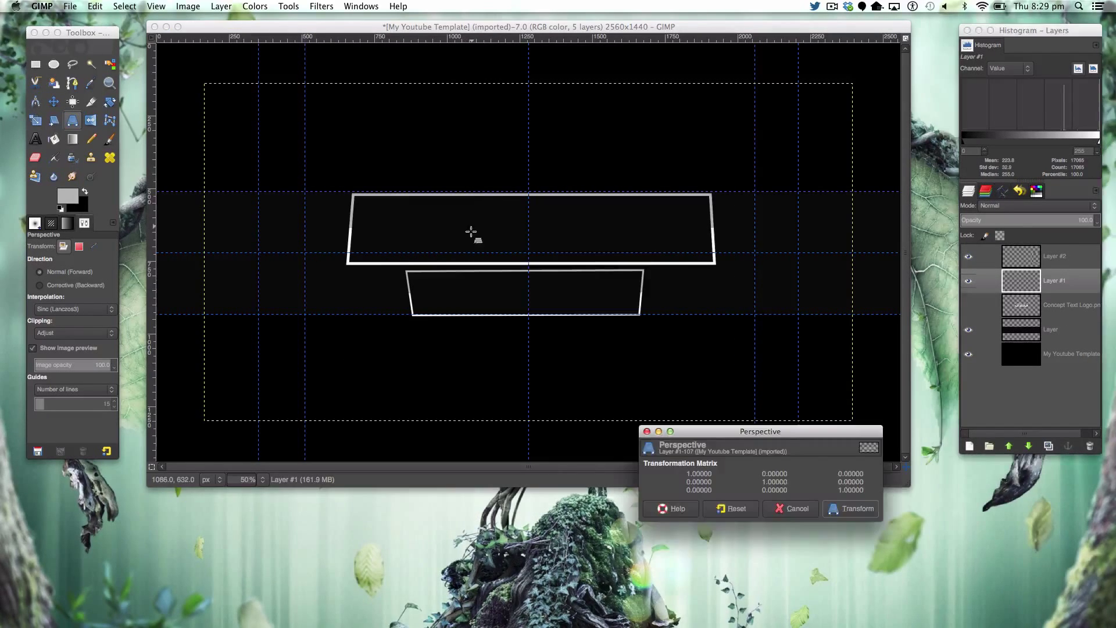
click(276, 438)
drag(204, 424, 160, 458)
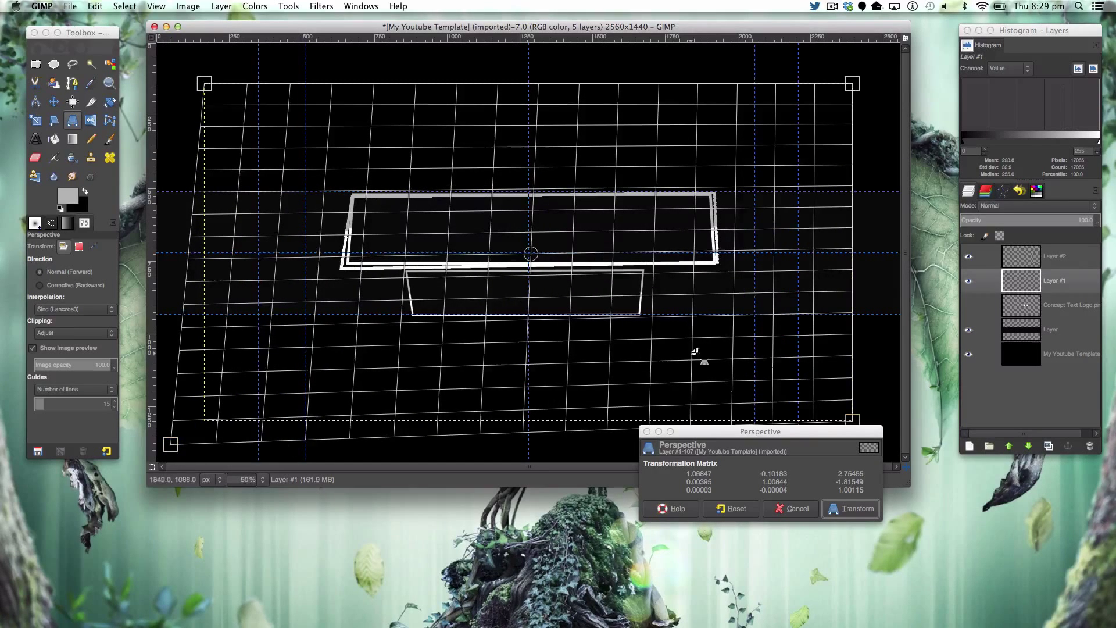
drag(801, 432, 793, 514)
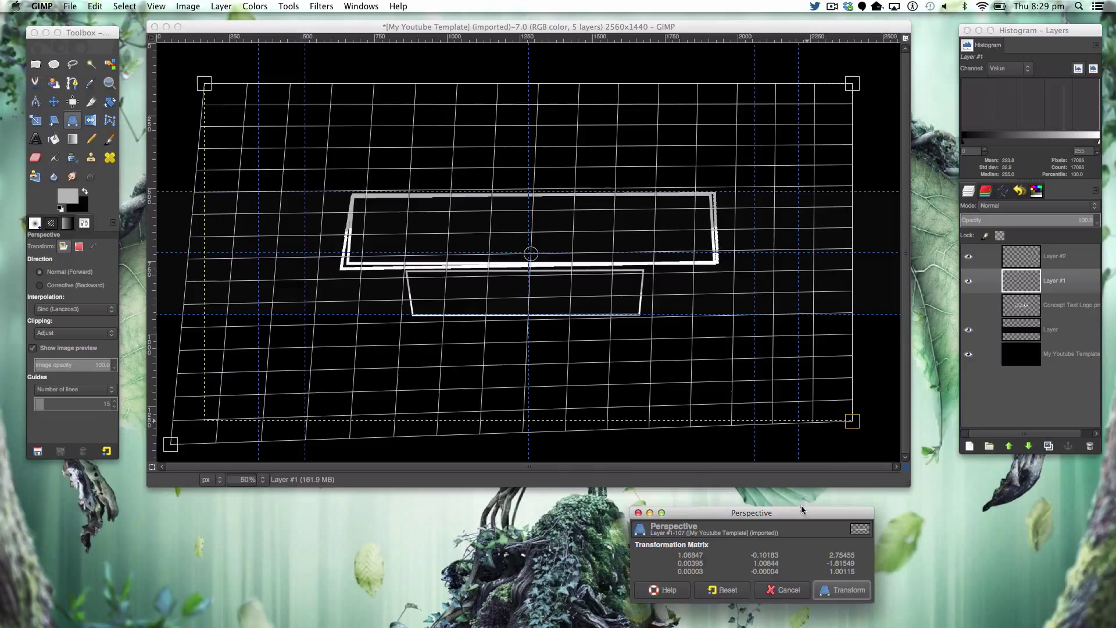
click(849, 421)
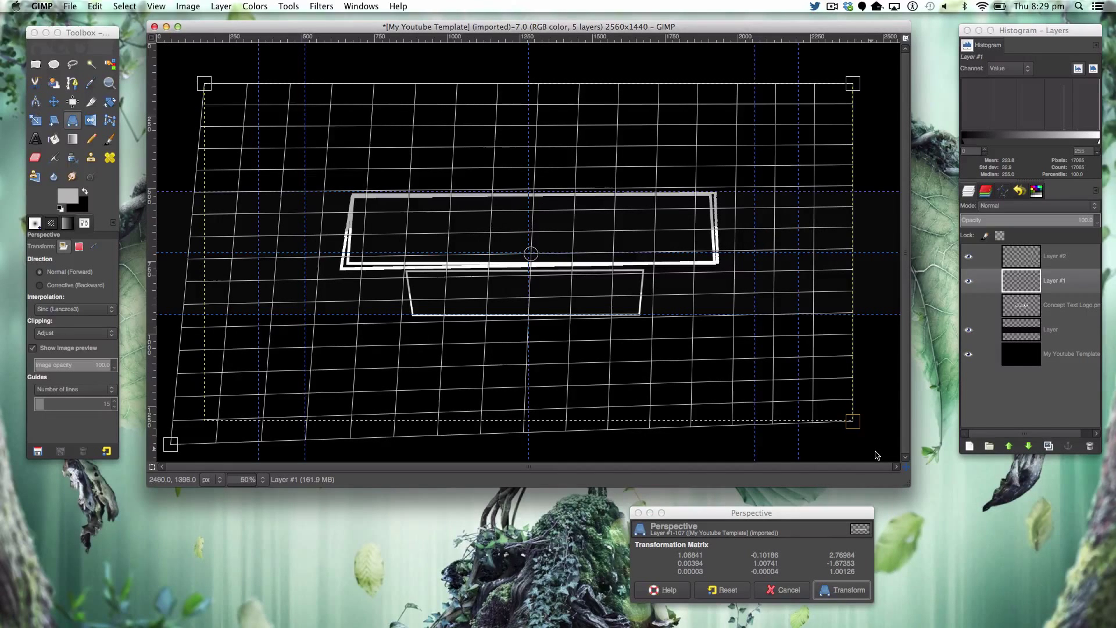
drag(878, 456, 876, 454)
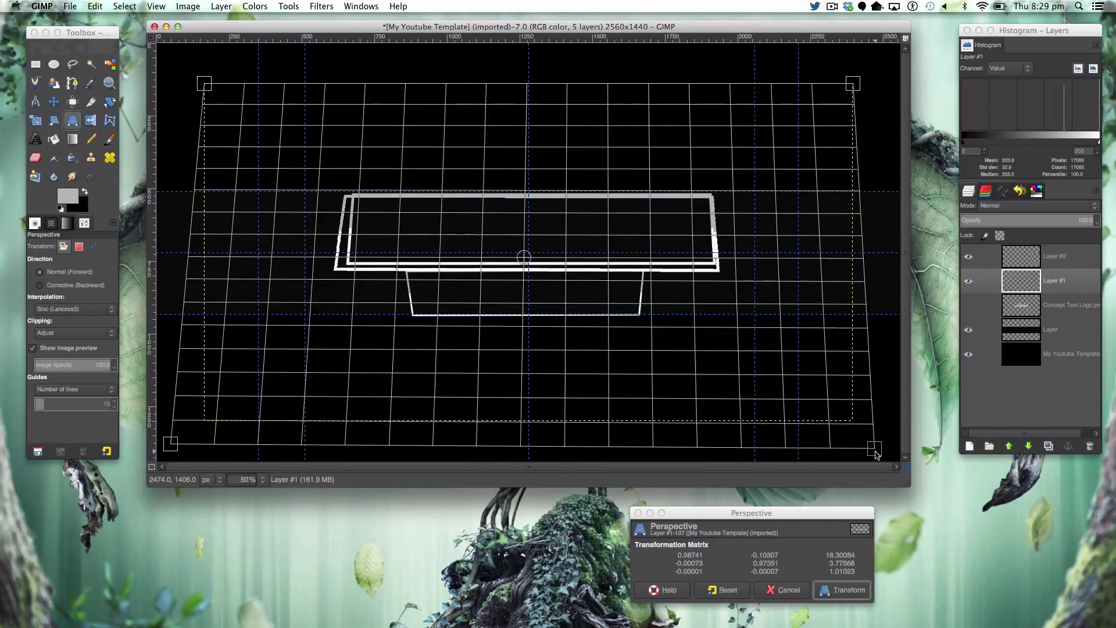
click(844, 590)
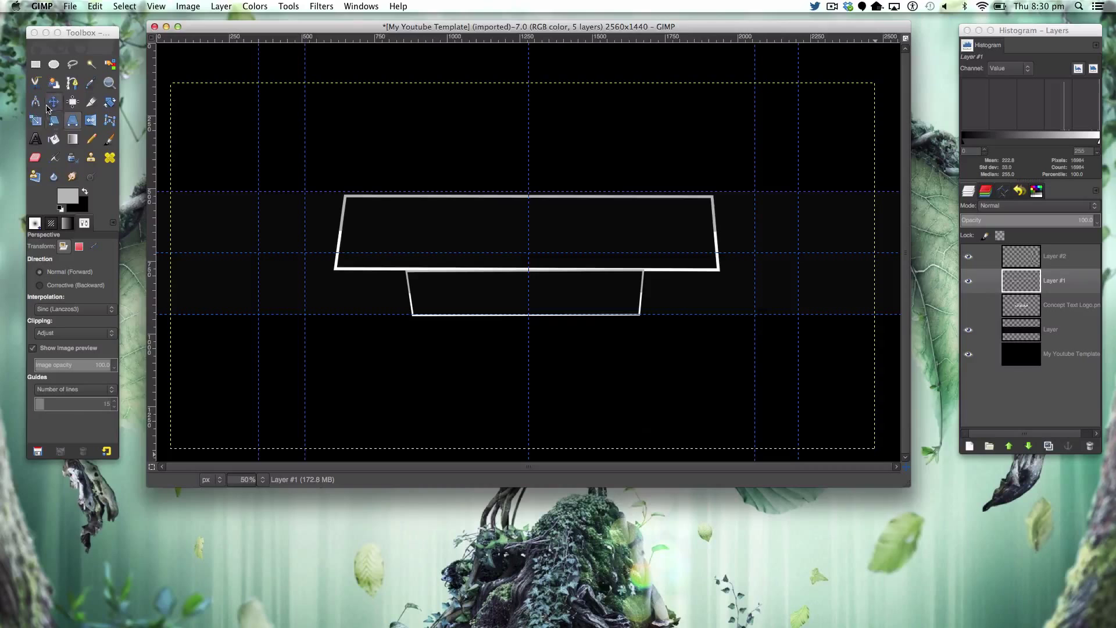
Shrink the large frame with aspect locked and move it up-left above the lower frame
click(36, 121)
click(518, 270)
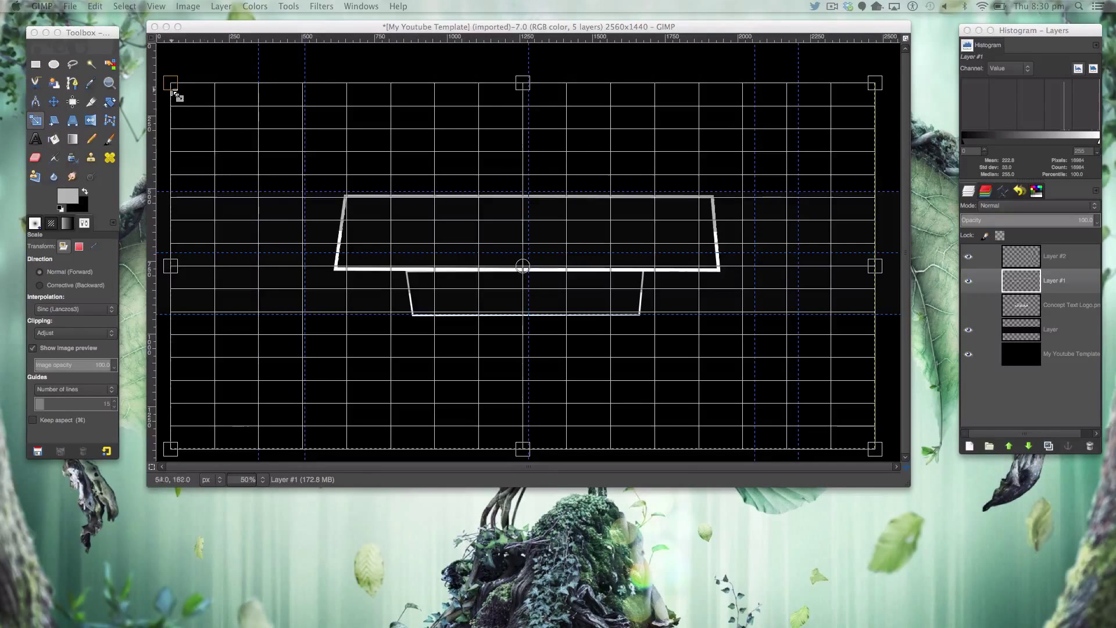
key(super)
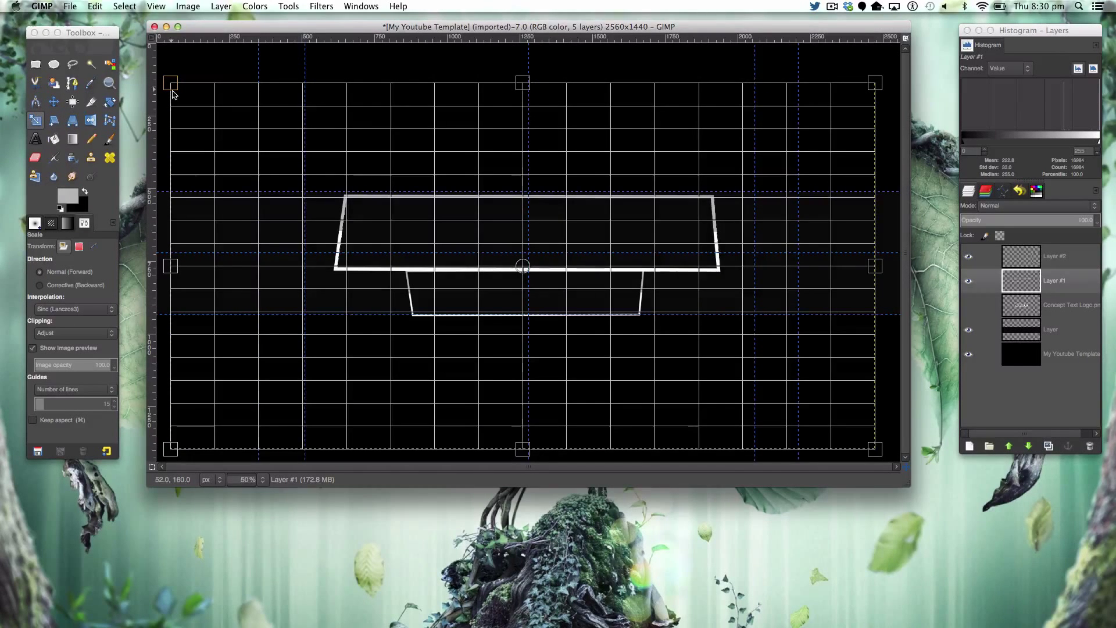
drag(204, 121, 200, 110)
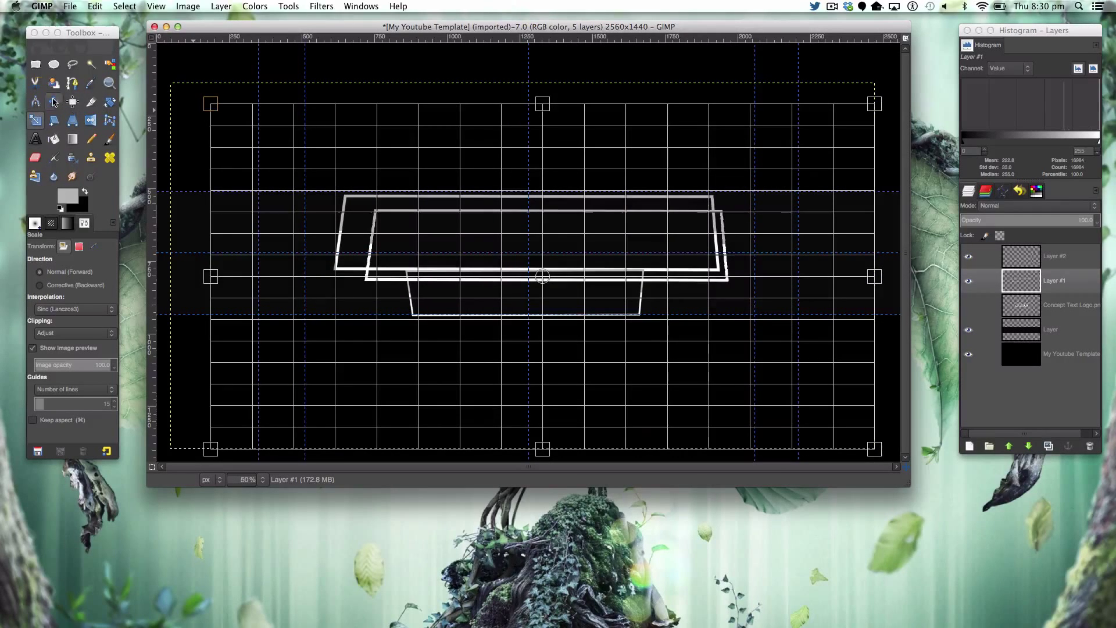
drag(175, 229, 225, 514)
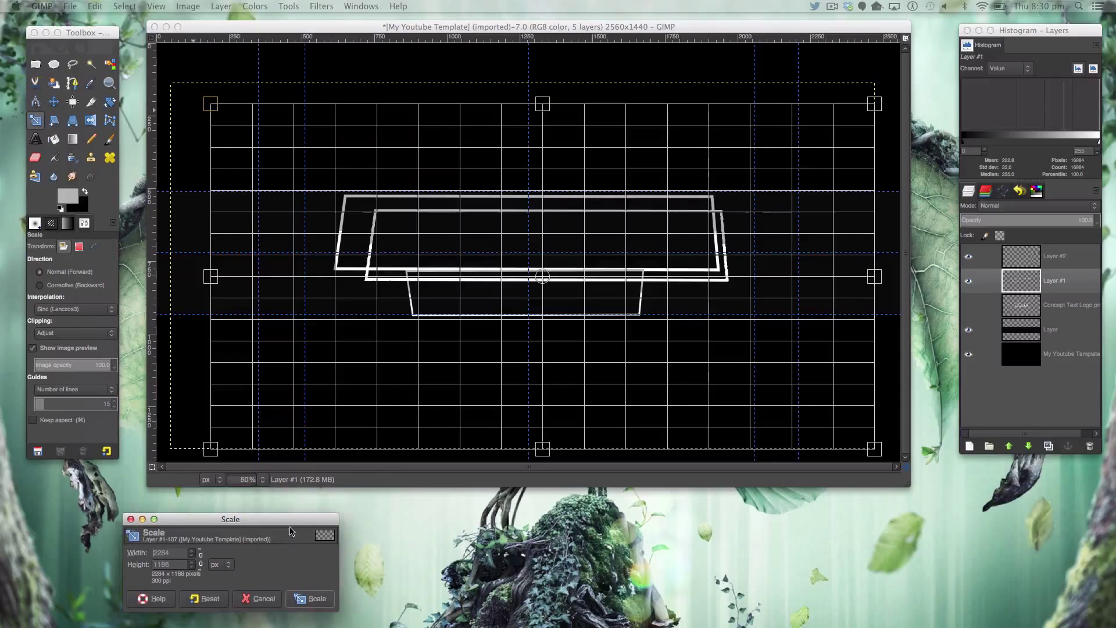
click(52, 102)
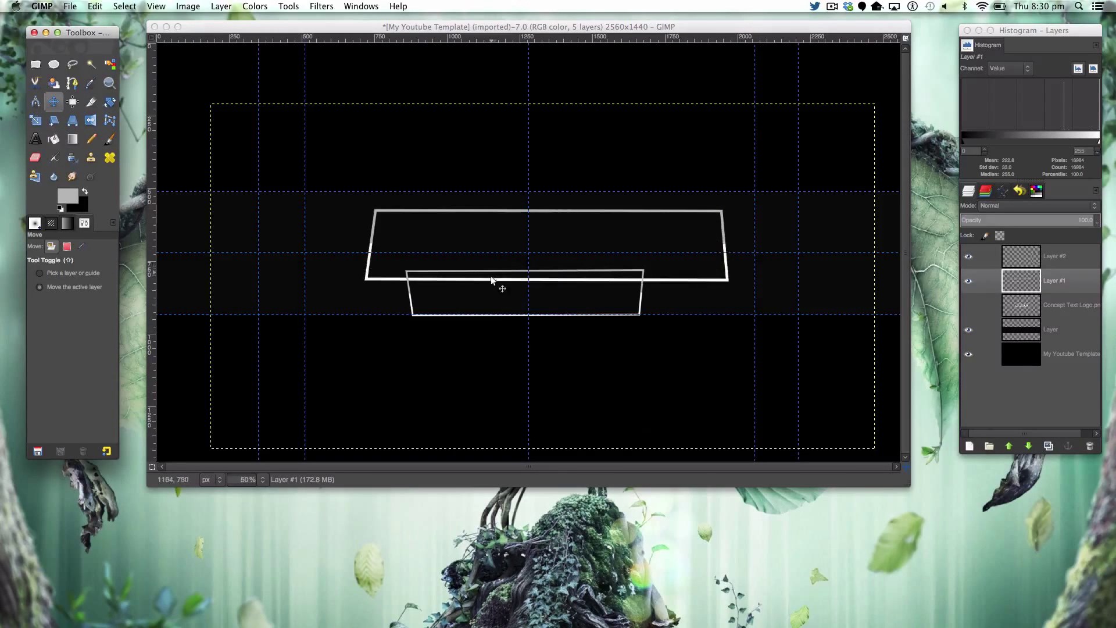
mouse_move(490, 278)
mouse_down()
mouse_move(473, 272)
mouse_move(473, 252)
mouse_move(478, 268)
mouse_up()
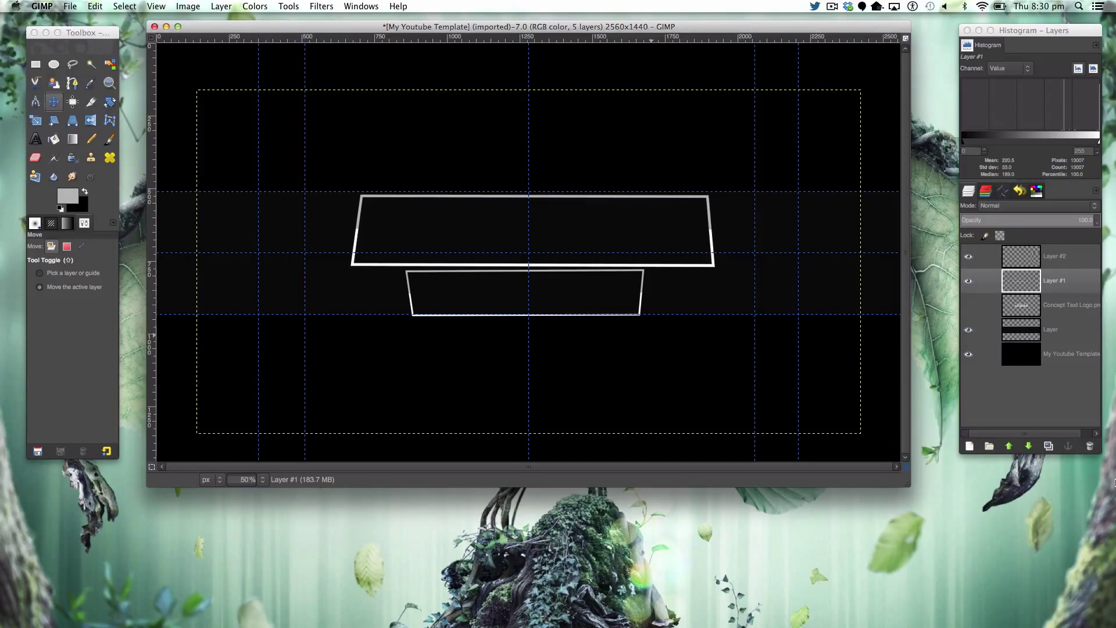
Make the logo layer visible and shrink the large frame again from its top-left corner
click(969, 303)
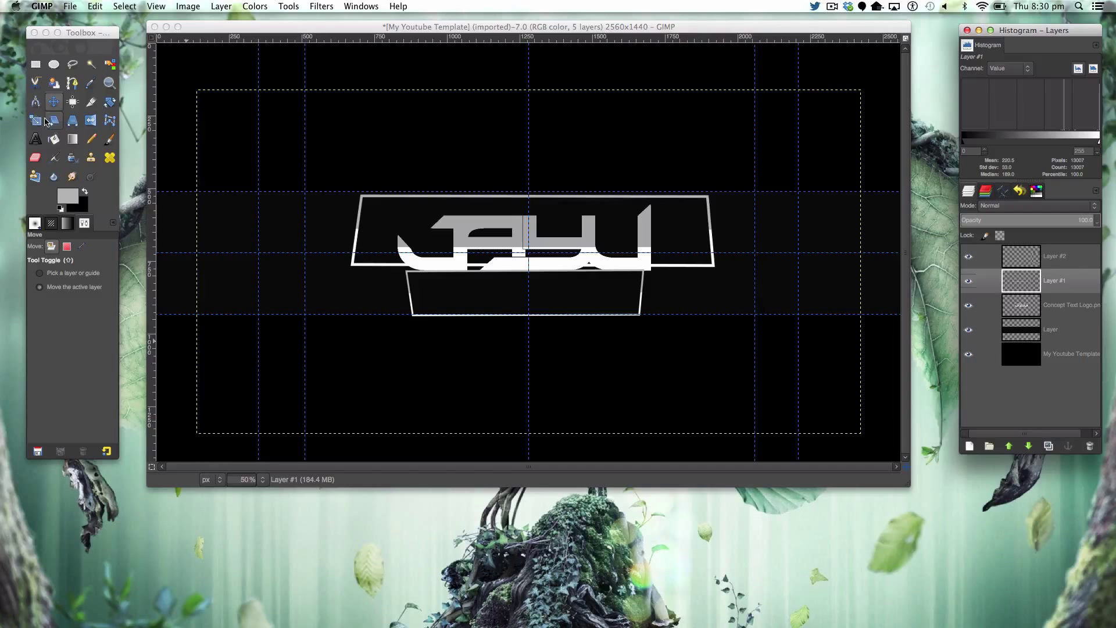
click(35, 120)
click(424, 250)
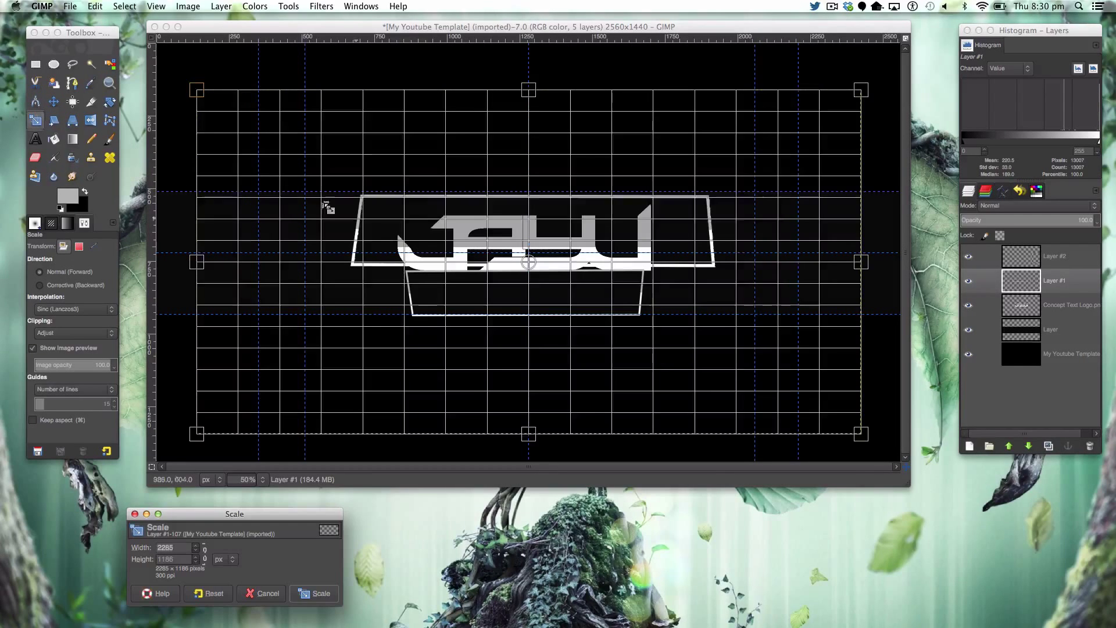
drag(241, 127, 251, 157)
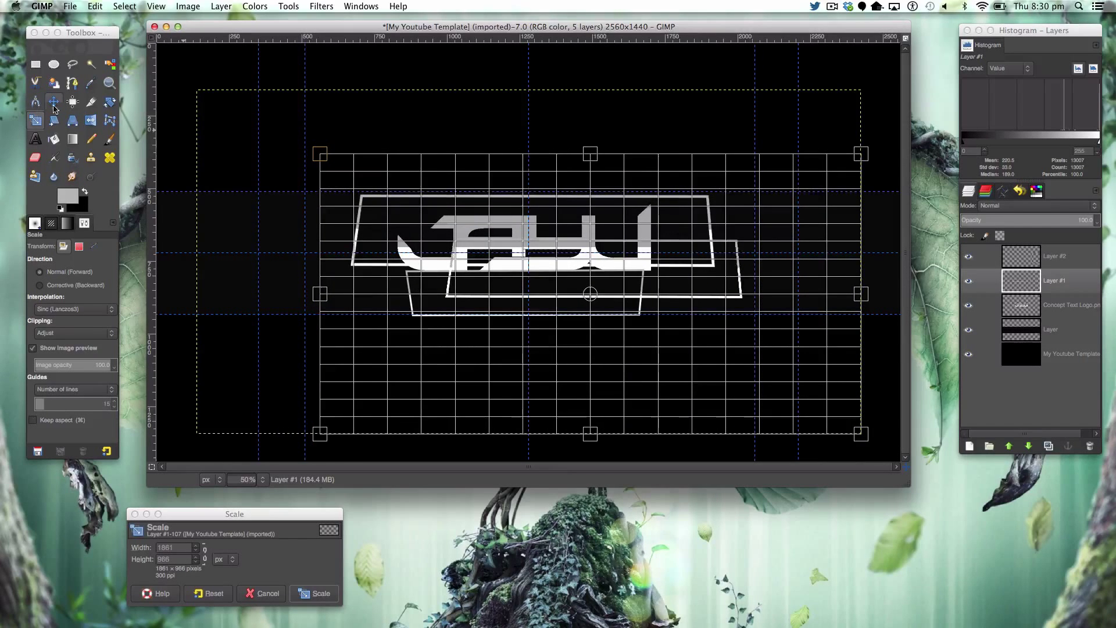
click(297, 595)
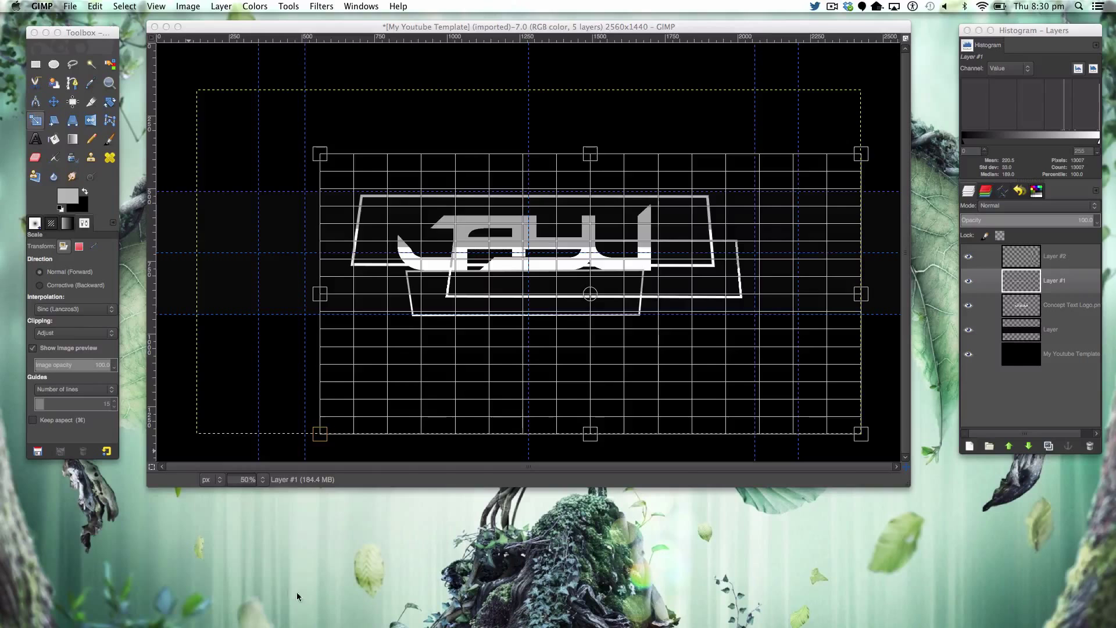
click(53, 102)
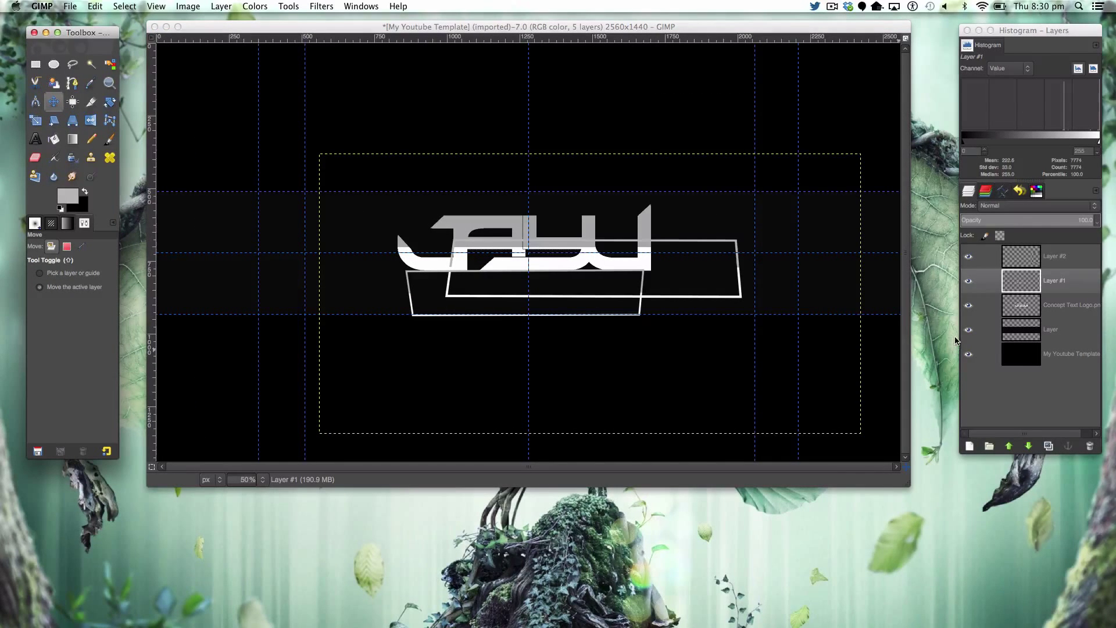
Scale the logo down proportionally to about 1010×568 and move it up into the larger frame
click(1046, 305)
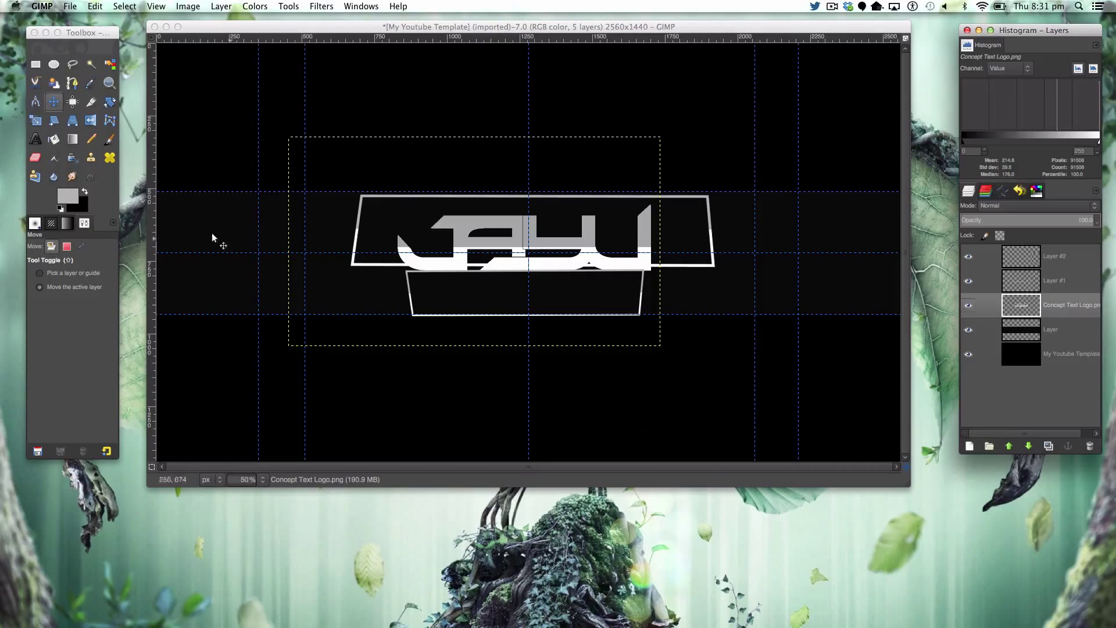
click(36, 120)
click(409, 239)
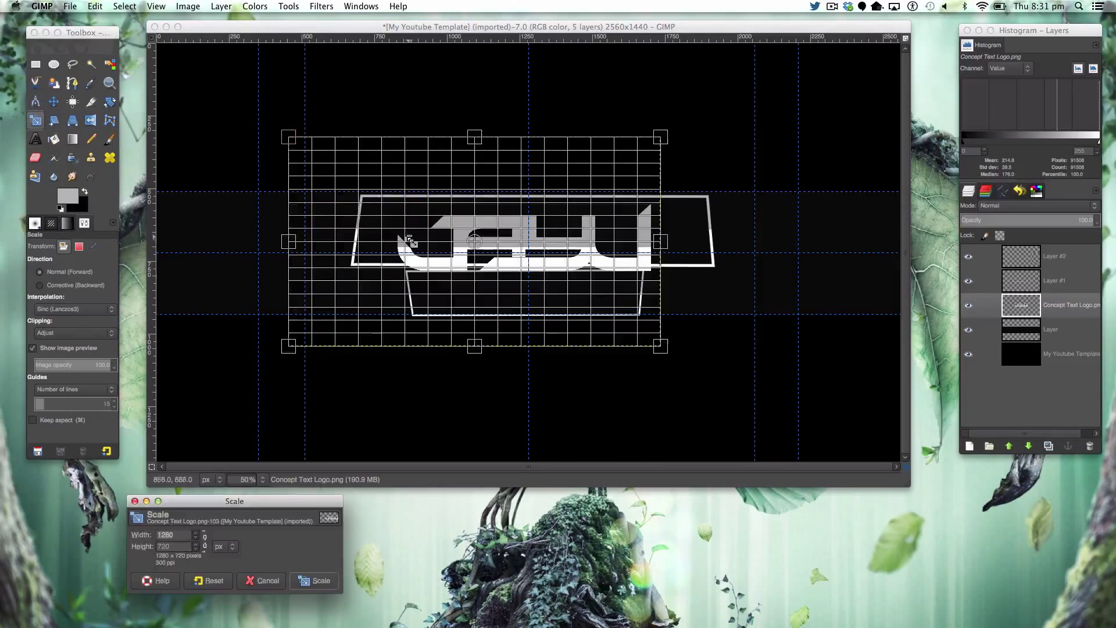
drag(289, 137, 361, 182)
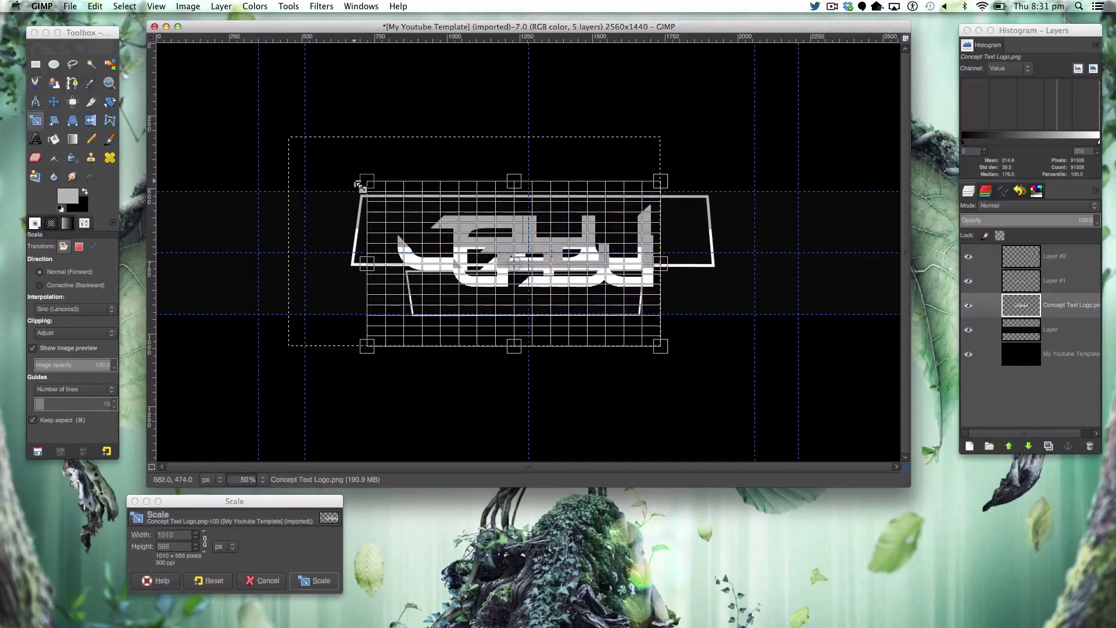
click(317, 581)
click(53, 102)
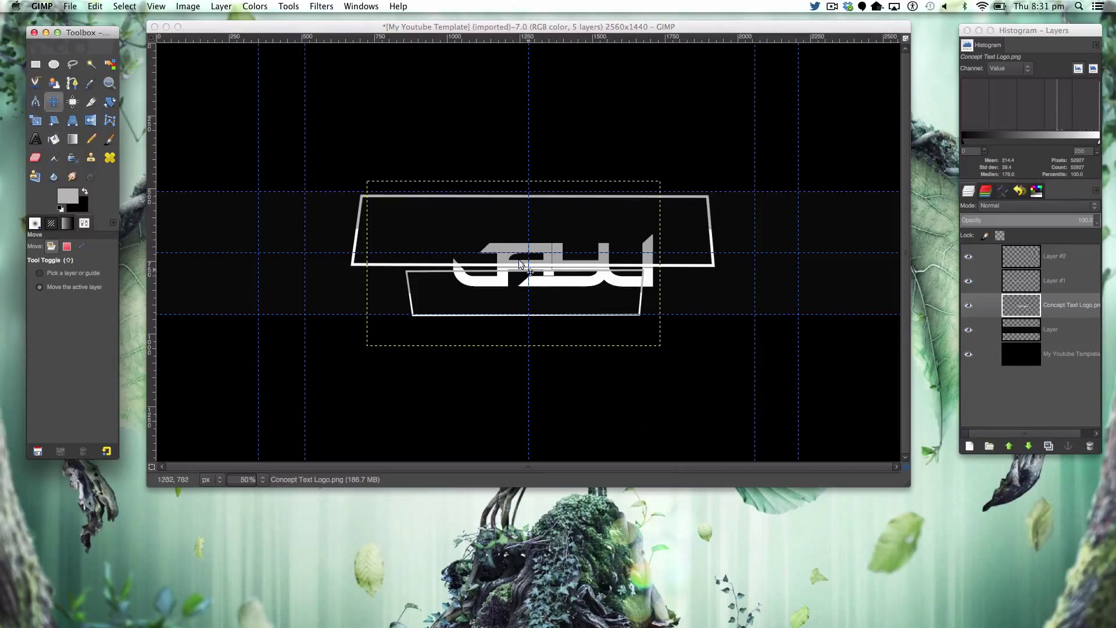
drag(498, 247, 459, 213)
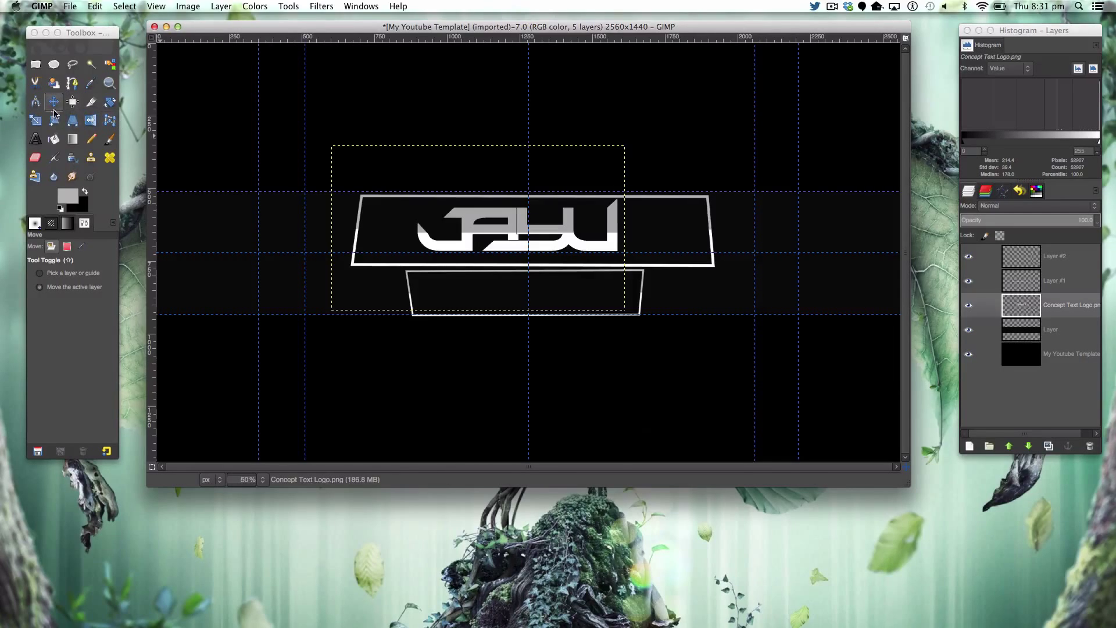
Perspective-warp the logo by pulling its bottom corners outward so its base flares wider
click(73, 120)
click(533, 251)
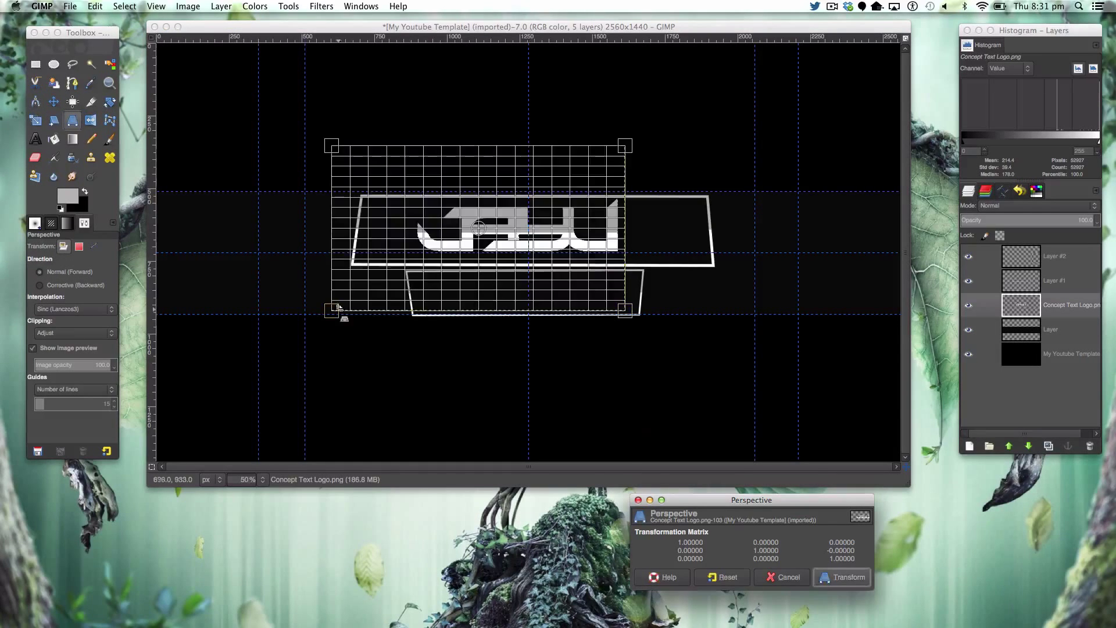
drag(313, 316, 287, 333)
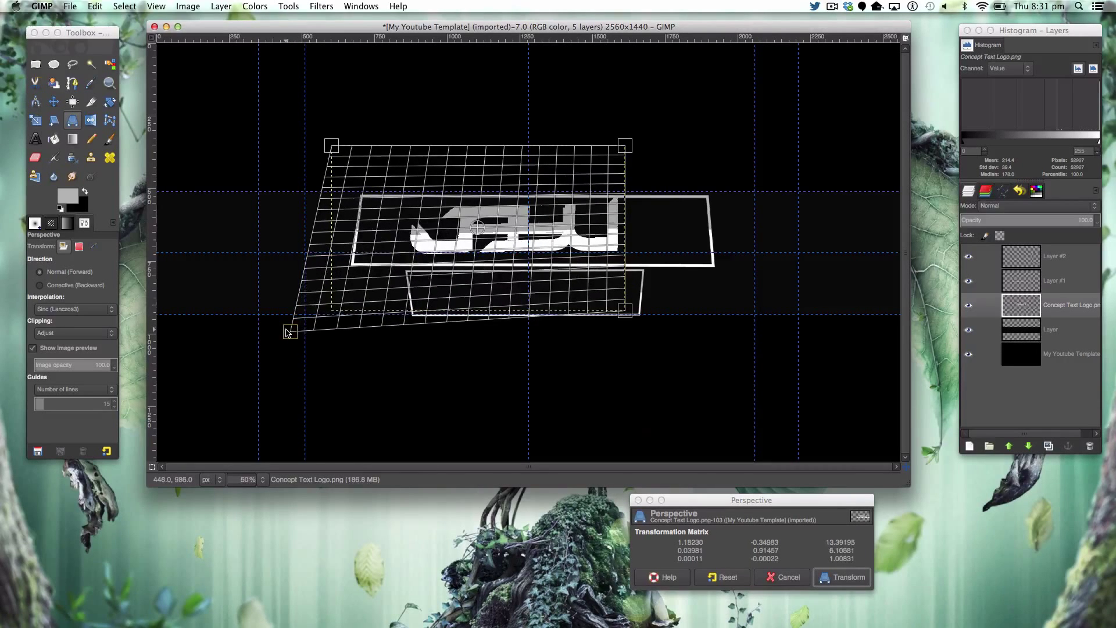
drag(627, 318, 648, 334)
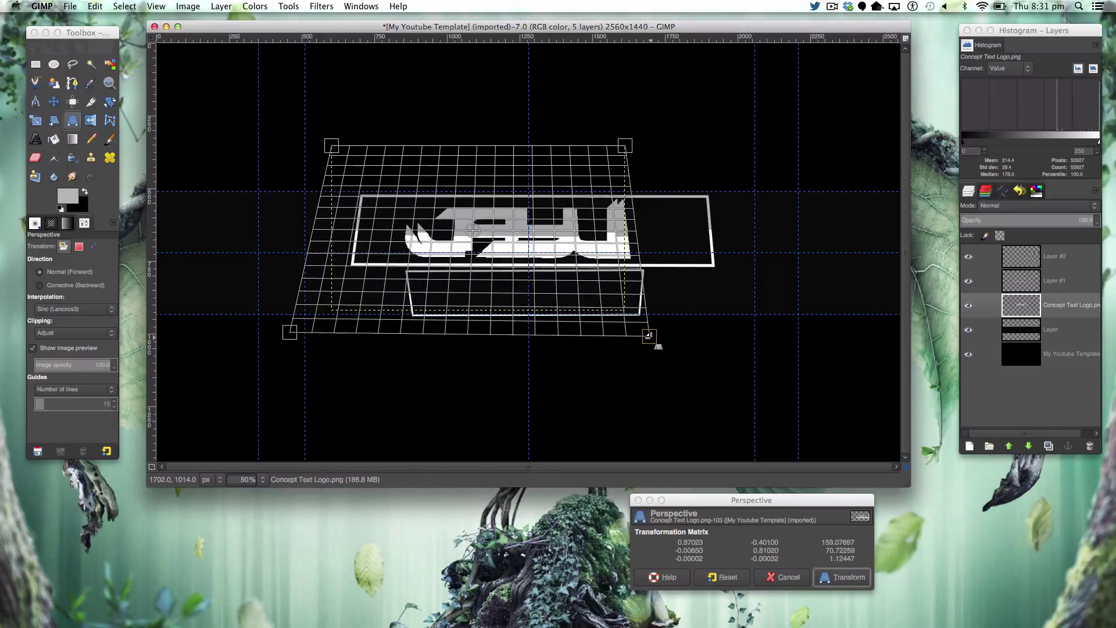
click(843, 577)
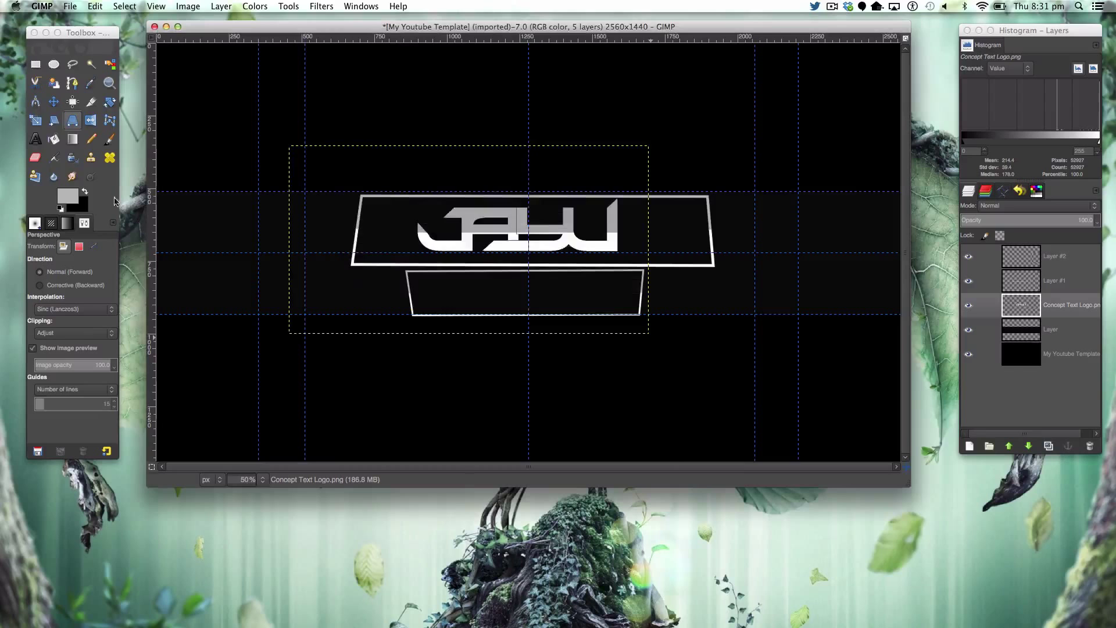
Move the tilted logo slightly right to centre it within the upper trapezoid frame
click(55, 102)
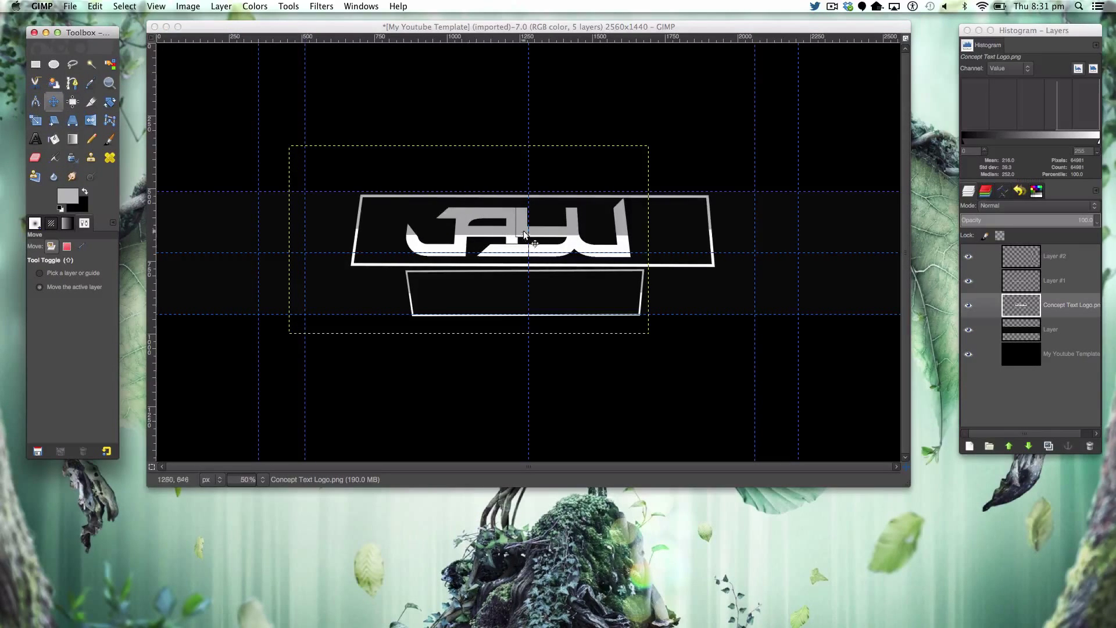
click(516, 232)
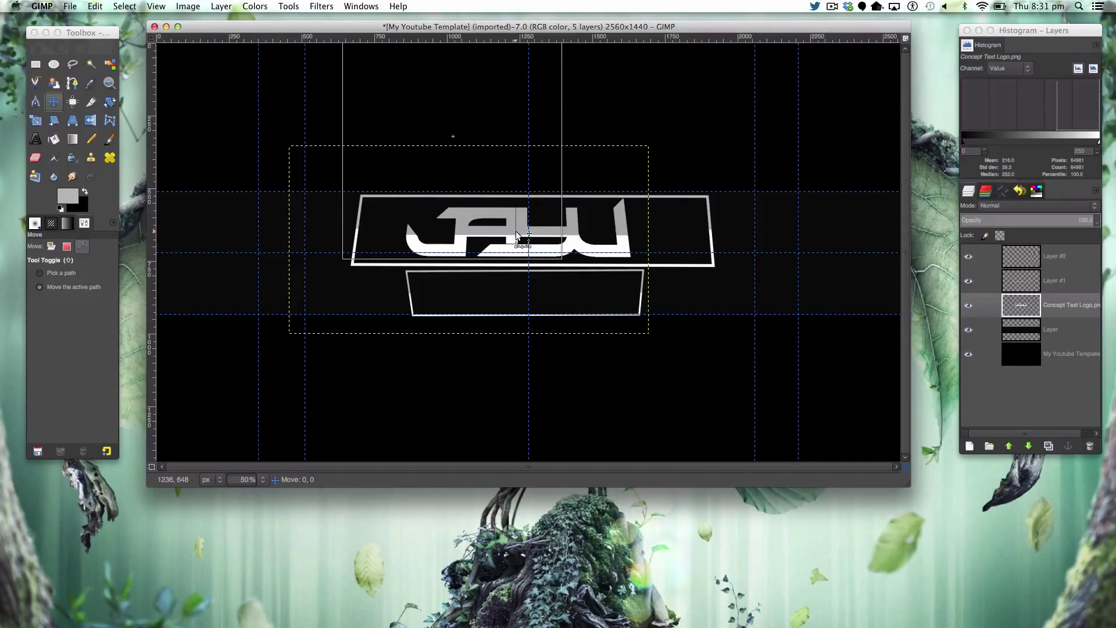
drag(516, 231, 550, 232)
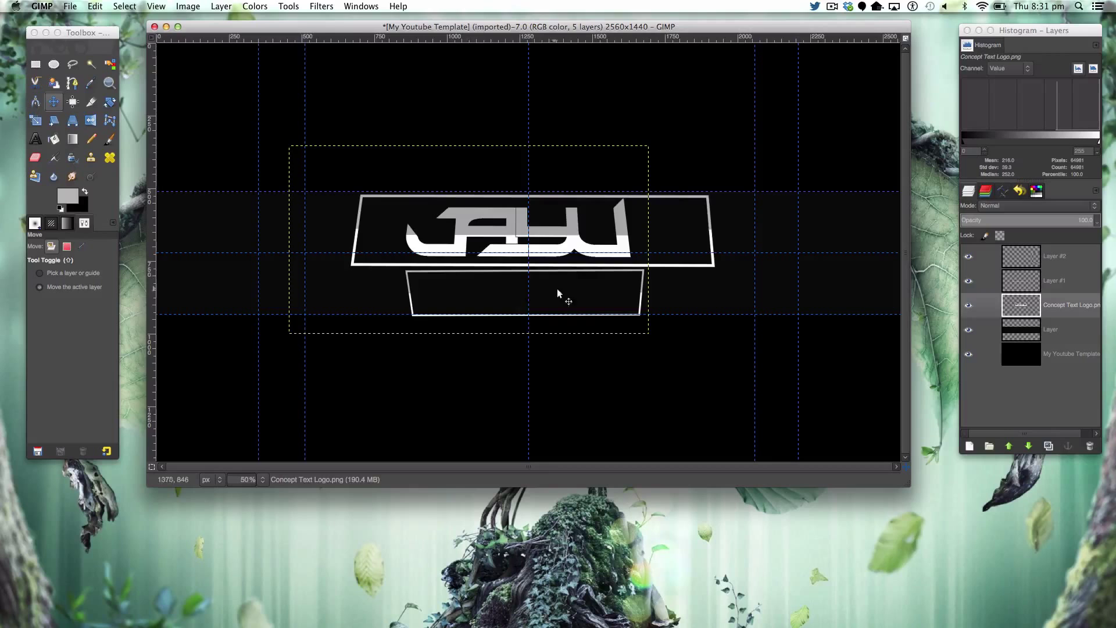
mouse_move(474, 231)
mouse_down()
mouse_move(486, 230)
mouse_move(476, 231)
mouse_up()
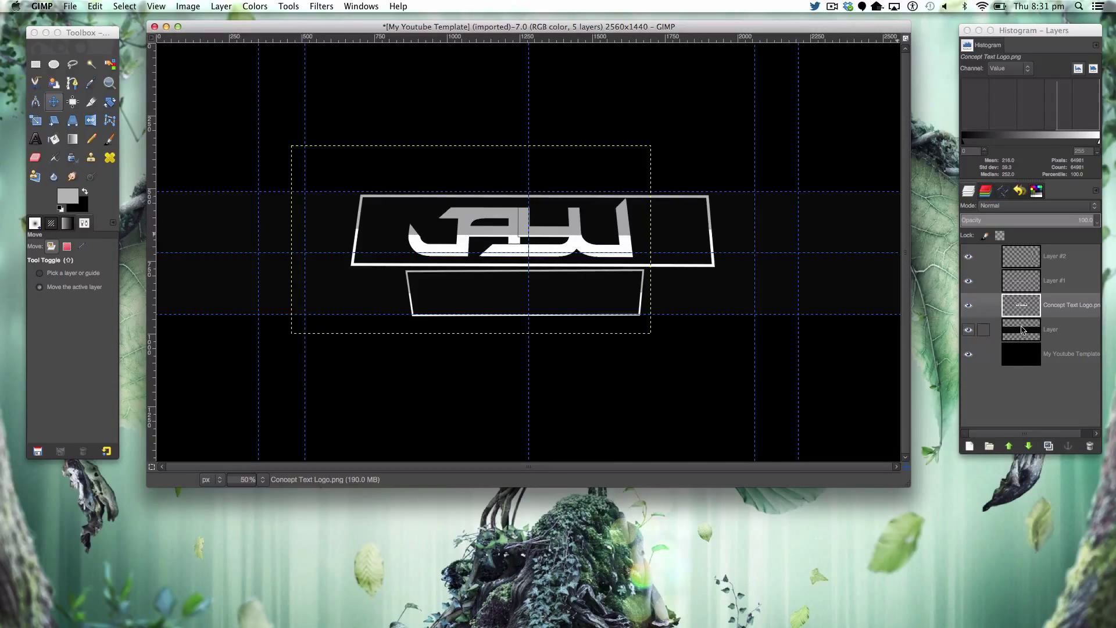
right_click(1019, 329)
Select the band's shape, add a new layer, and fill the selection with the dotted pattern
click(973, 580)
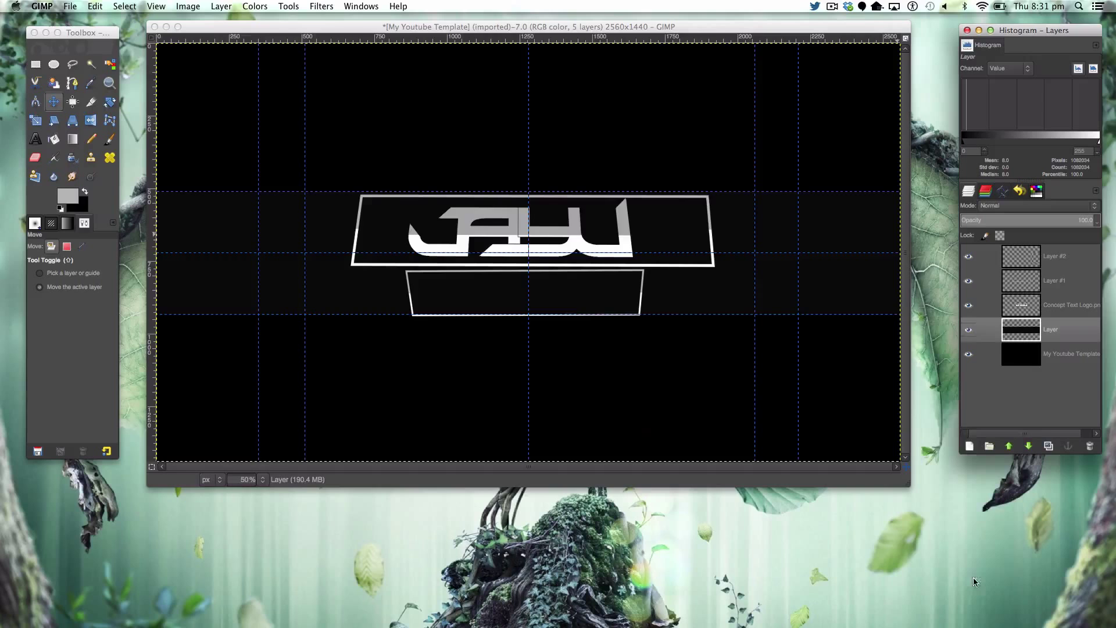
click(970, 444)
click(611, 382)
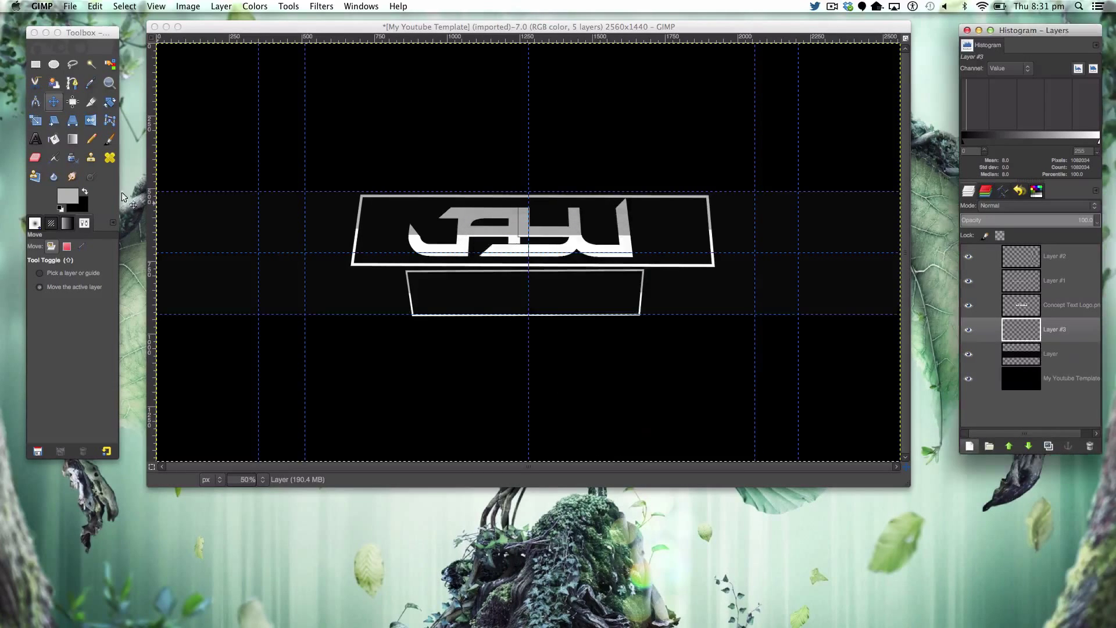
click(54, 139)
click(51, 223)
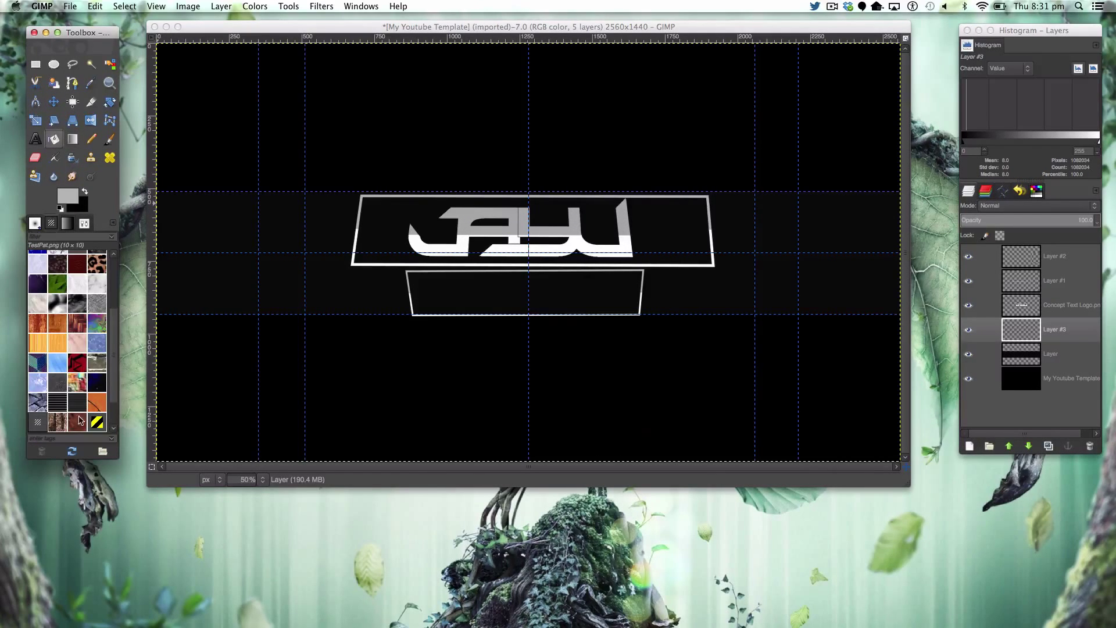
scroll(72, 407, down, 1)
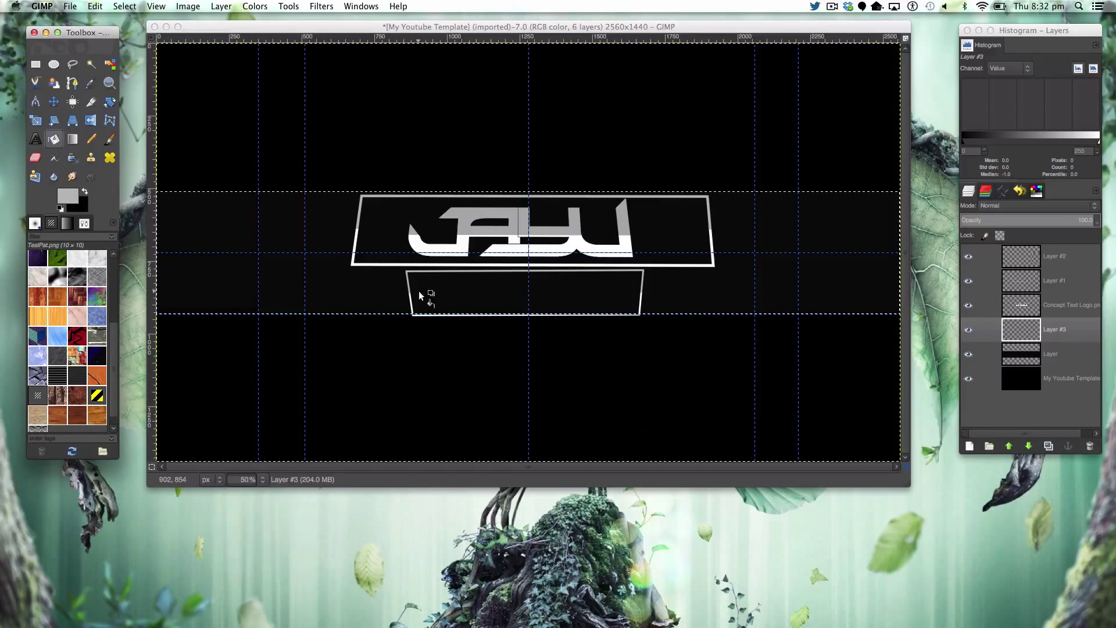
click(397, 300)
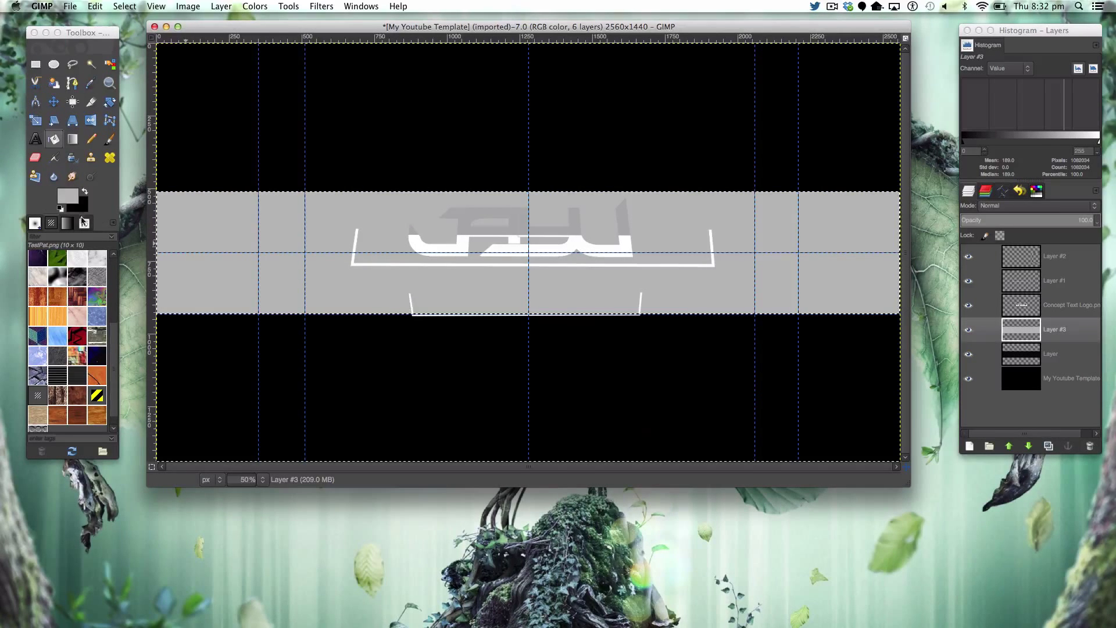
key(ctrl+z)
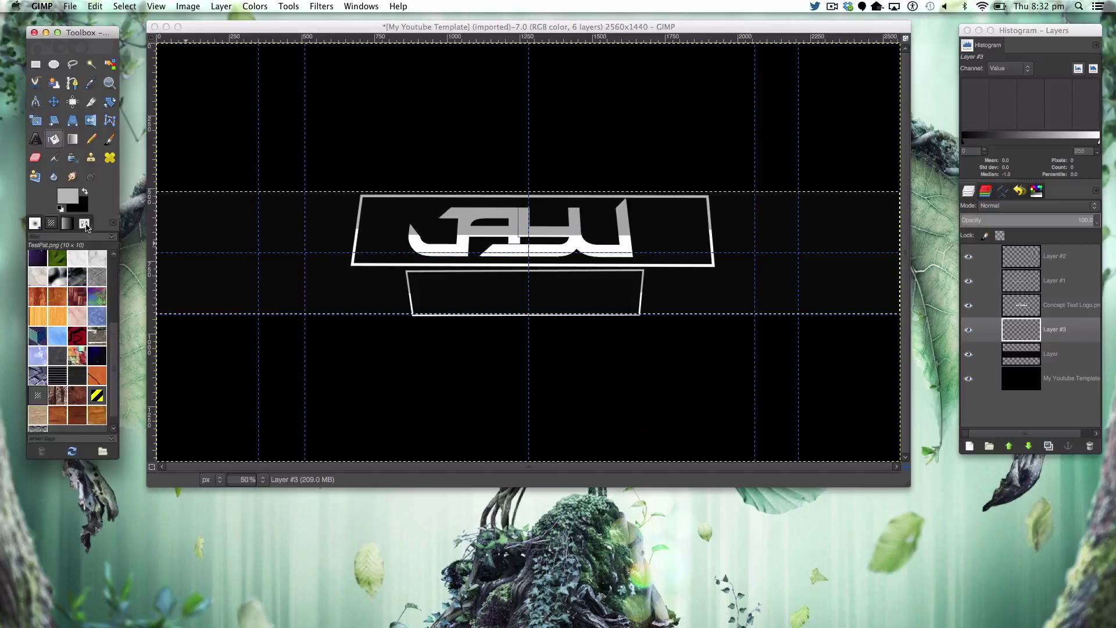
click(35, 223)
click(65, 309)
click(360, 306)
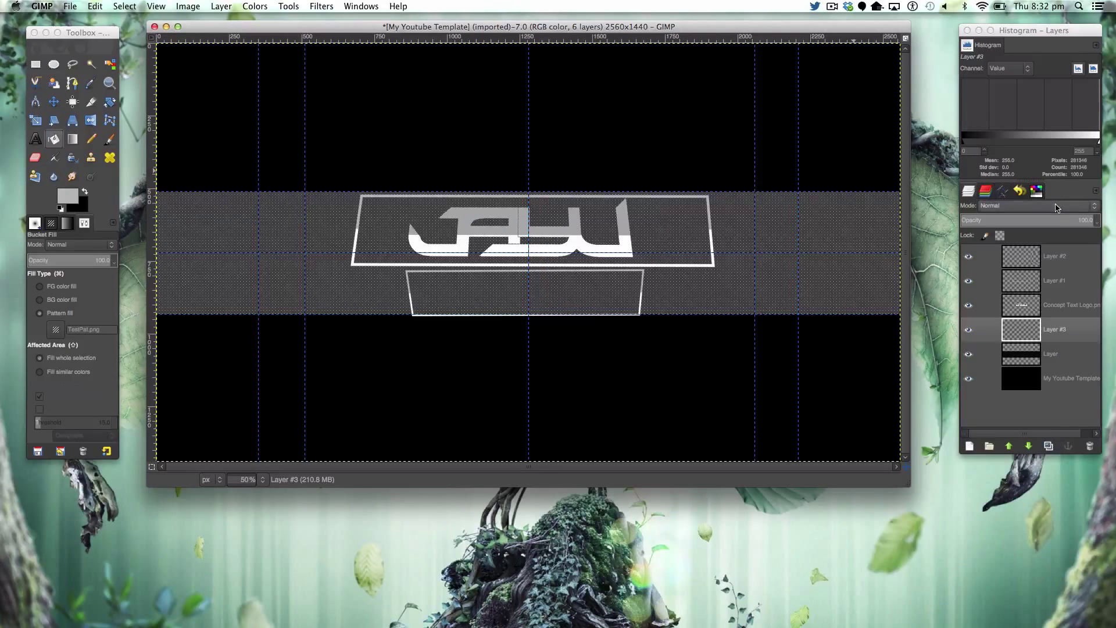
Set the pattern layer's mode to Overlay and delete the extra empty Layer #4
click(1058, 206)
click(1029, 311)
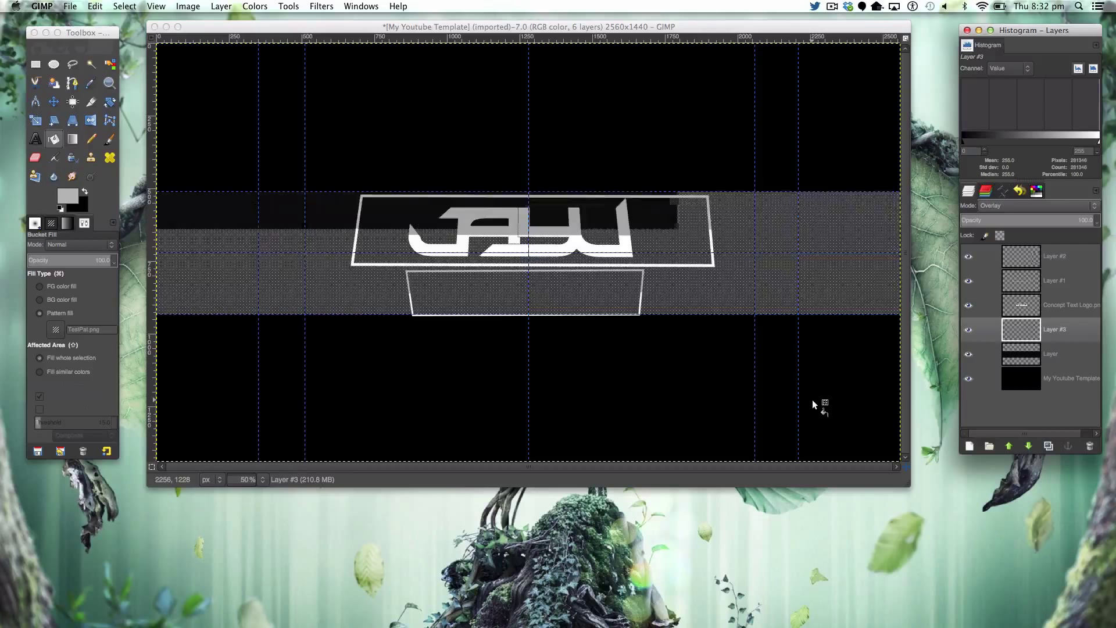
click(970, 447)
click(615, 384)
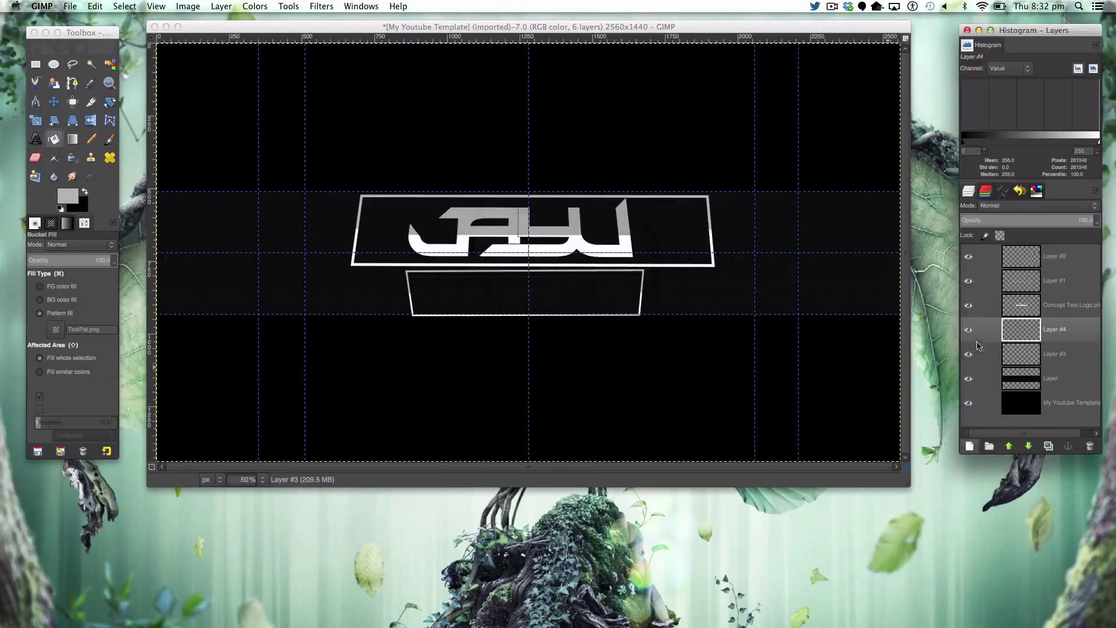
drag(1042, 326, 1090, 446)
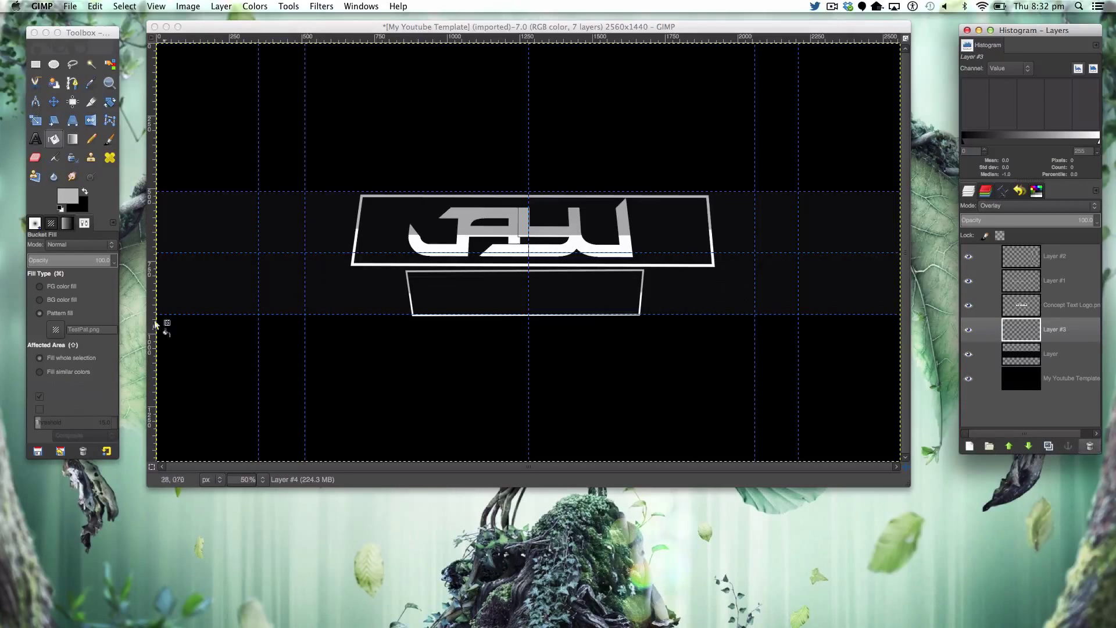
Add a Xirod size 25 text layer reading '[Instert other Stuff]' below the lower frame
click(35, 139)
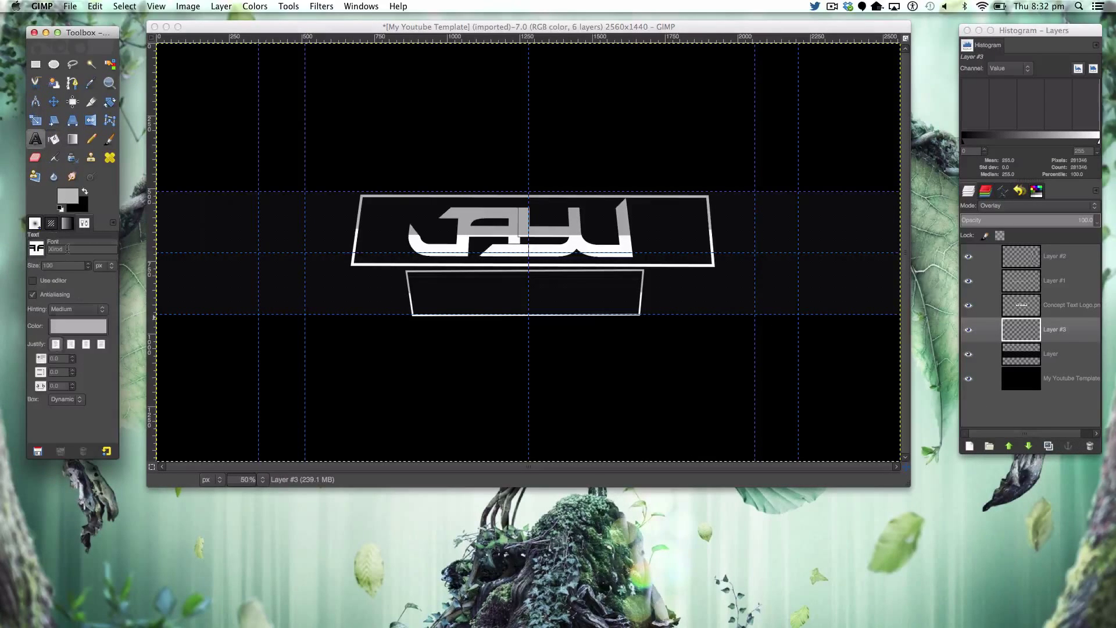
double_click(68, 267)
click(415, 378)
text([)
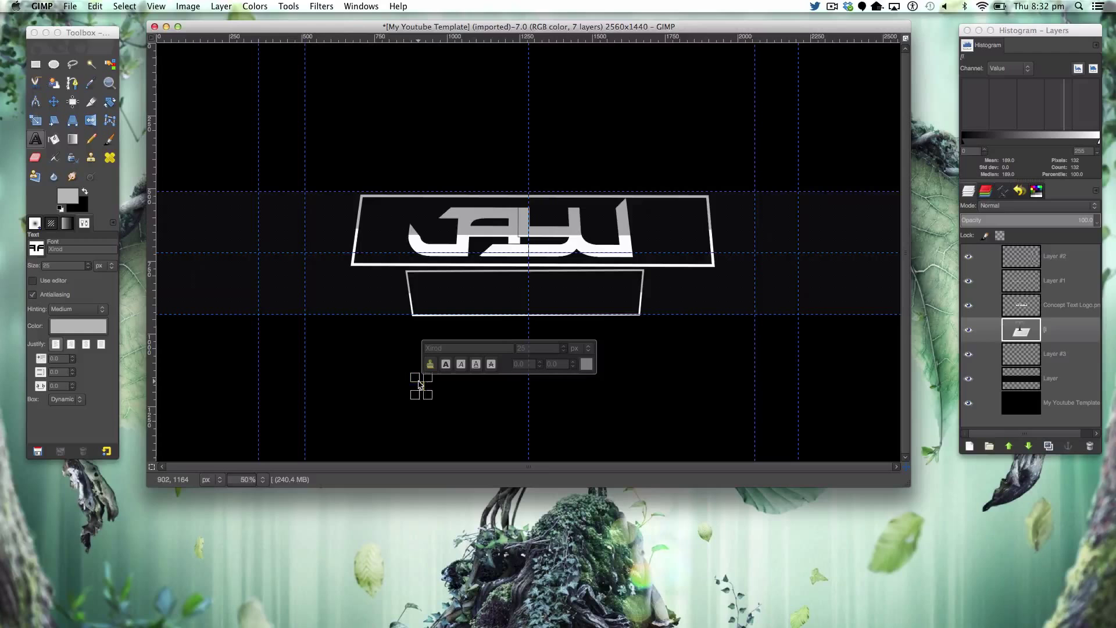
text(Instert o)
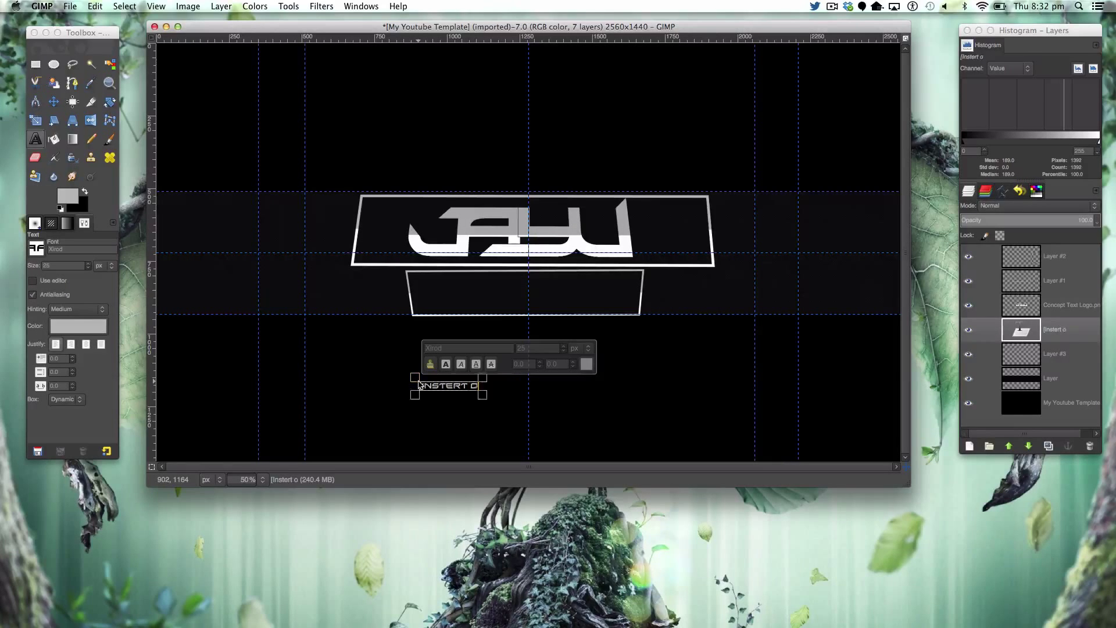
text(ther Stuff)
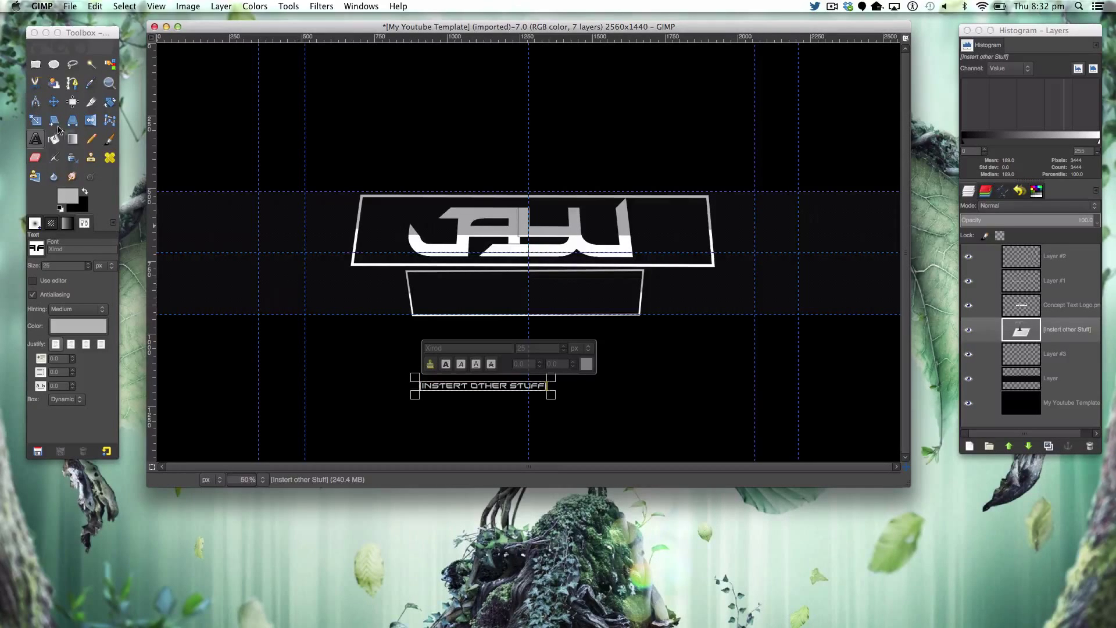
click(54, 102)
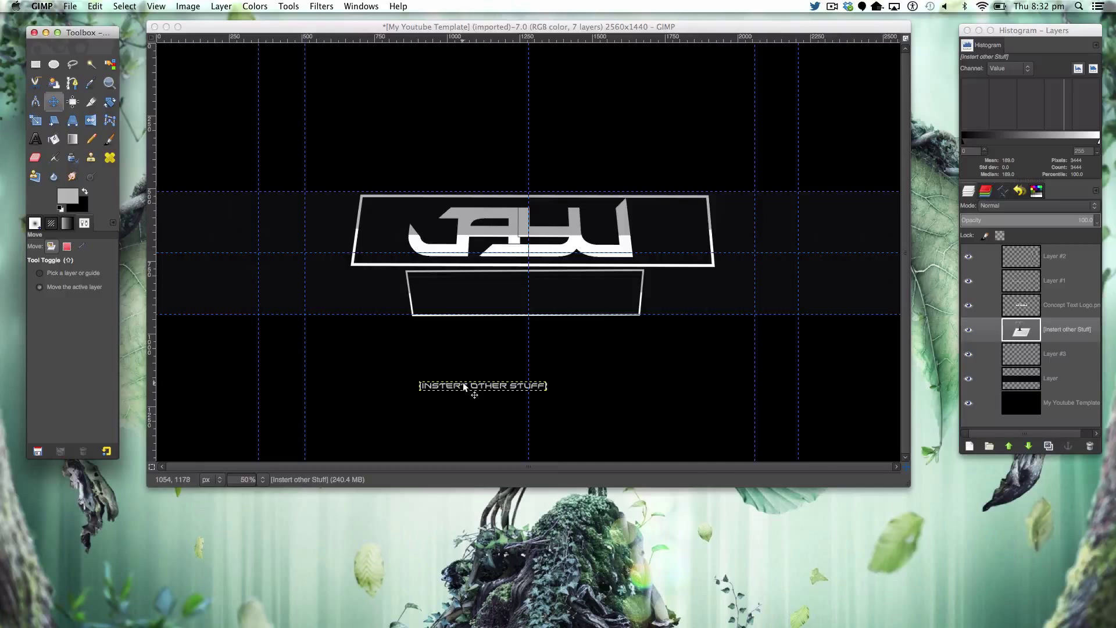
Drag the '[Instert other Stuff]' caption up to the centre of the lower angled frame
drag(464, 387, 509, 295)
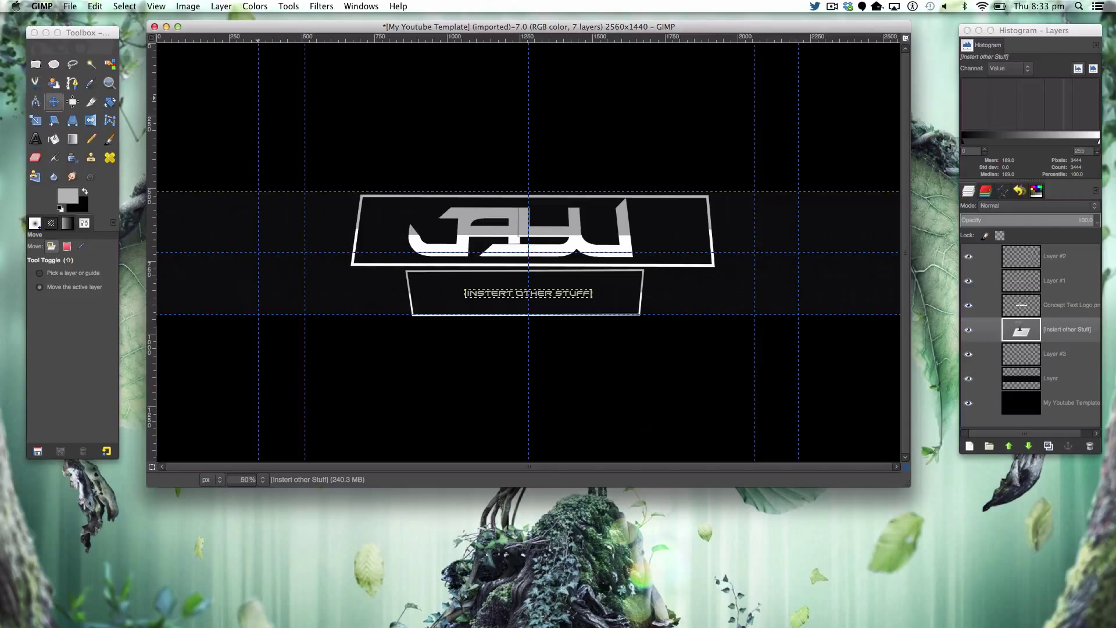
Add a new transparent layer for the circle
click(53, 64)
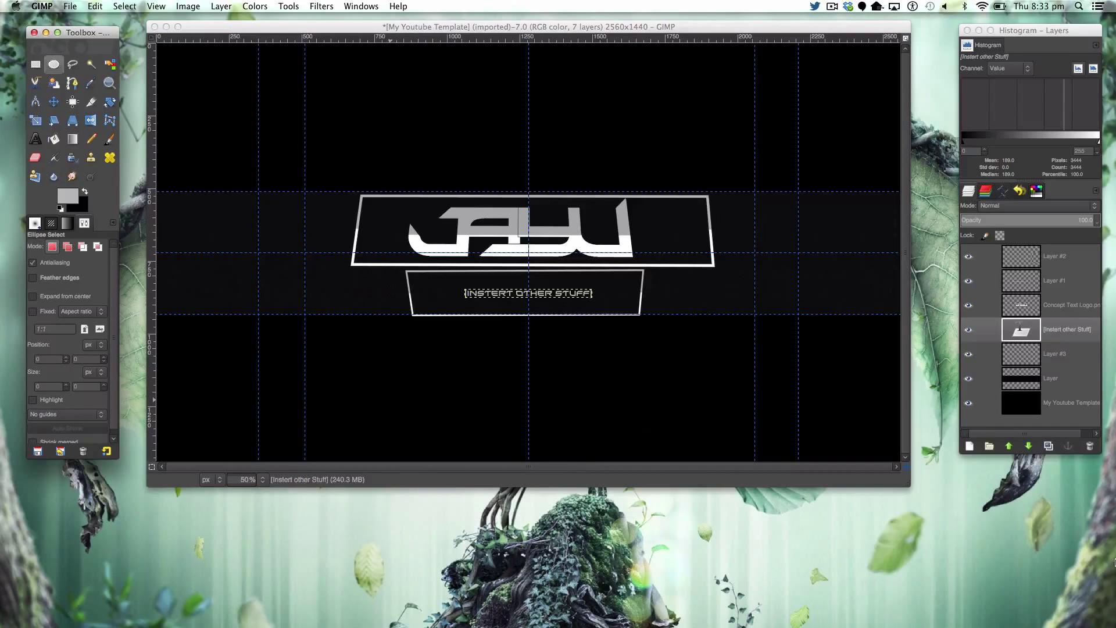
click(969, 446)
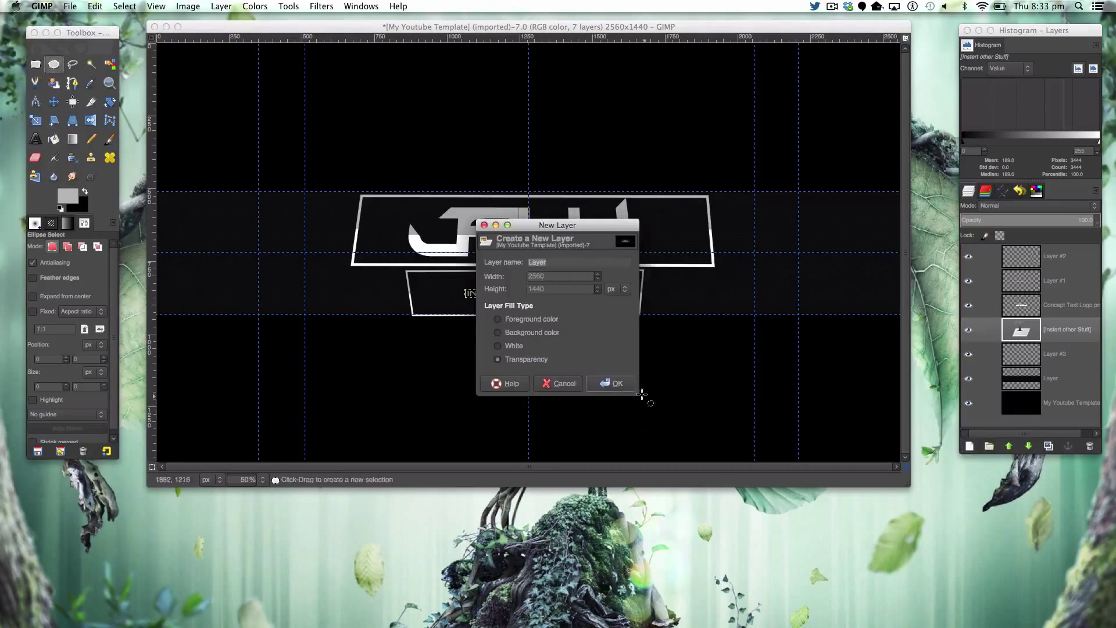
click(617, 385)
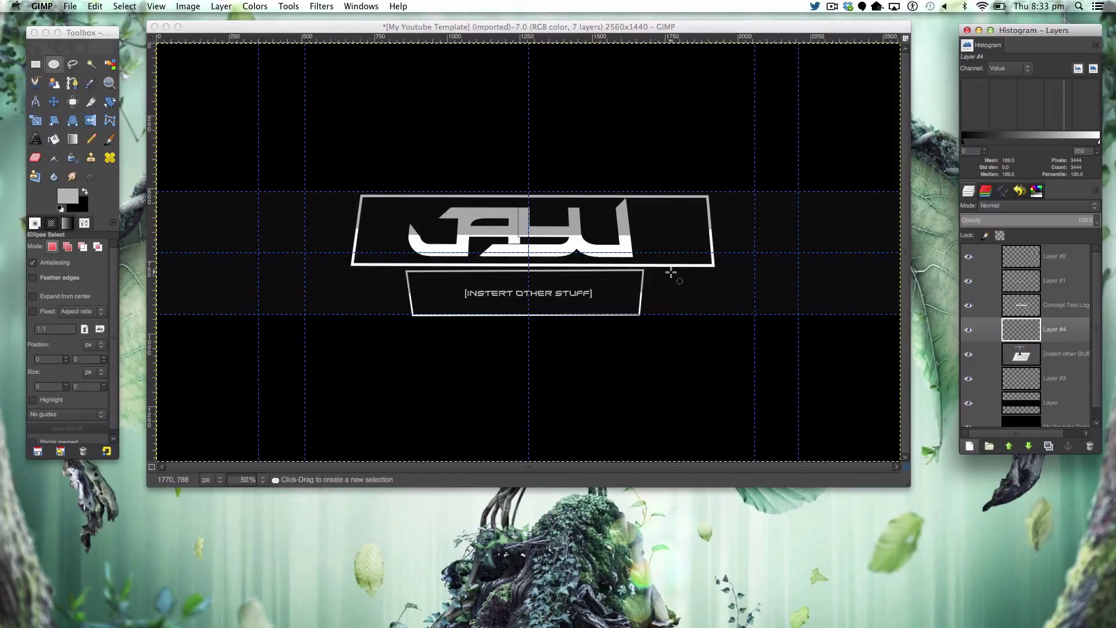
Draw a fixed-aspect circle selection over the lower frame's left end
mouse_move(672, 272)
mouse_down()
mouse_move(720, 314)
mouse_move(670, 267)
mouse_move(674, 277)
mouse_up()
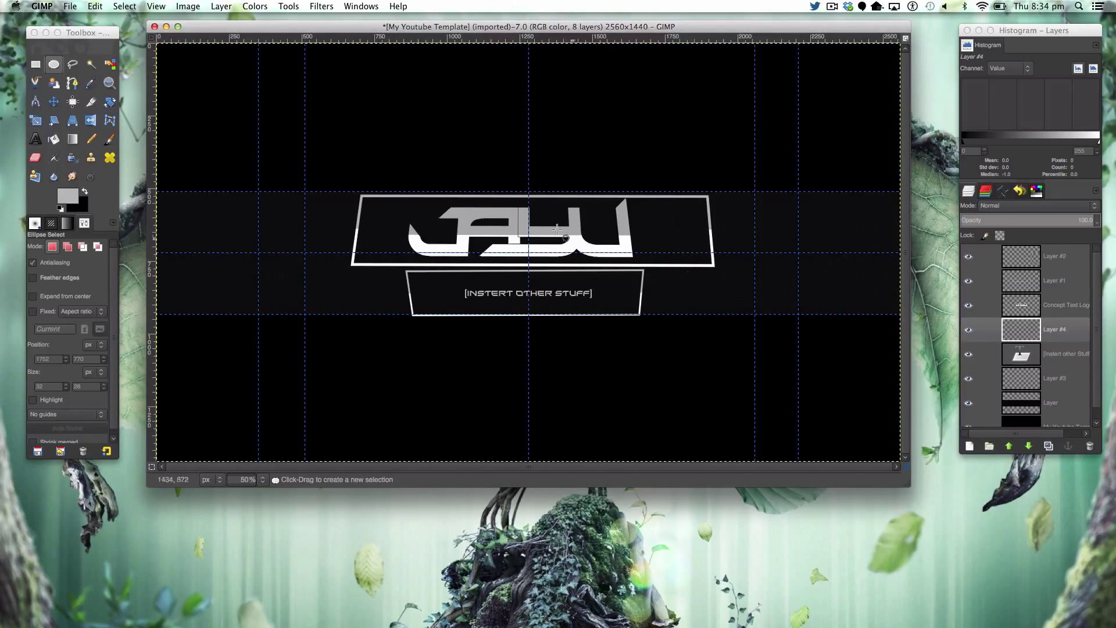
drag(366, 107, 472, 203)
key(ctrl)
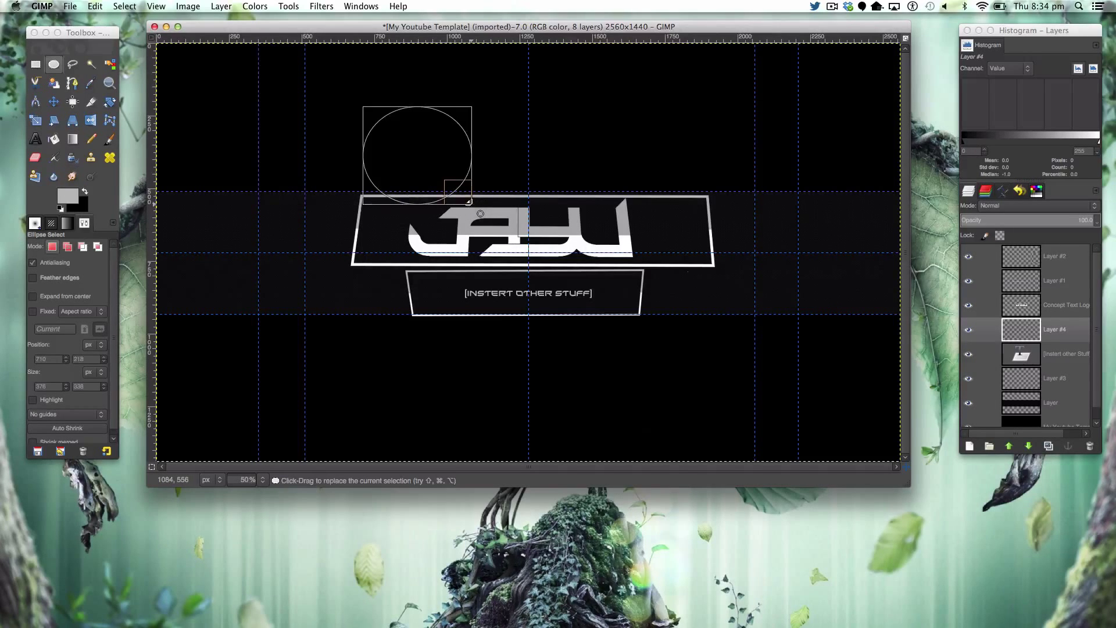
click(53, 100)
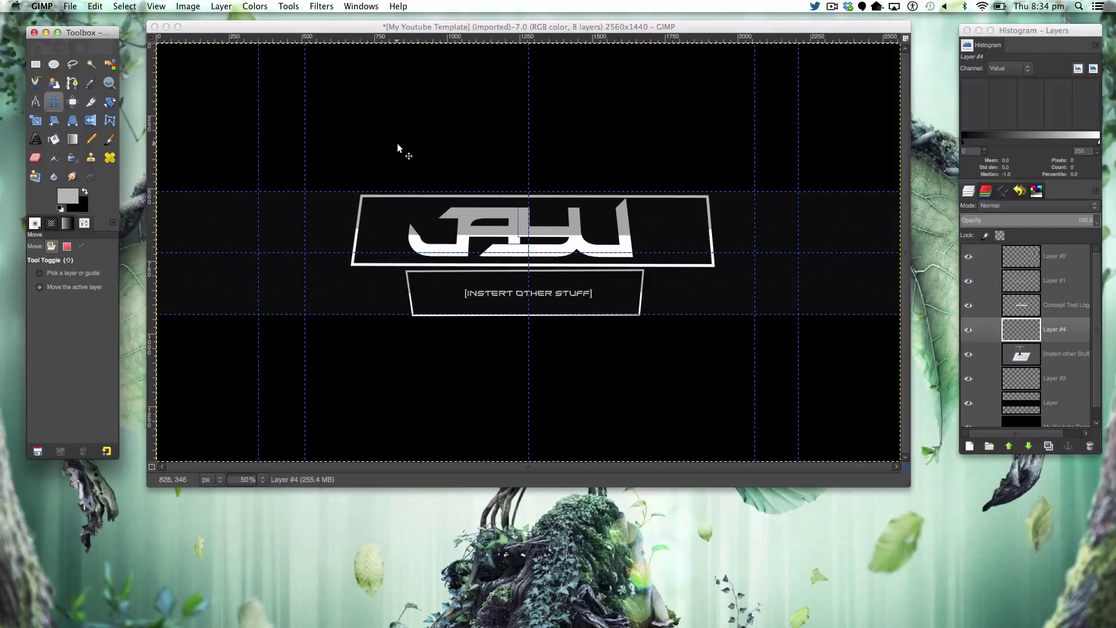
key(e)
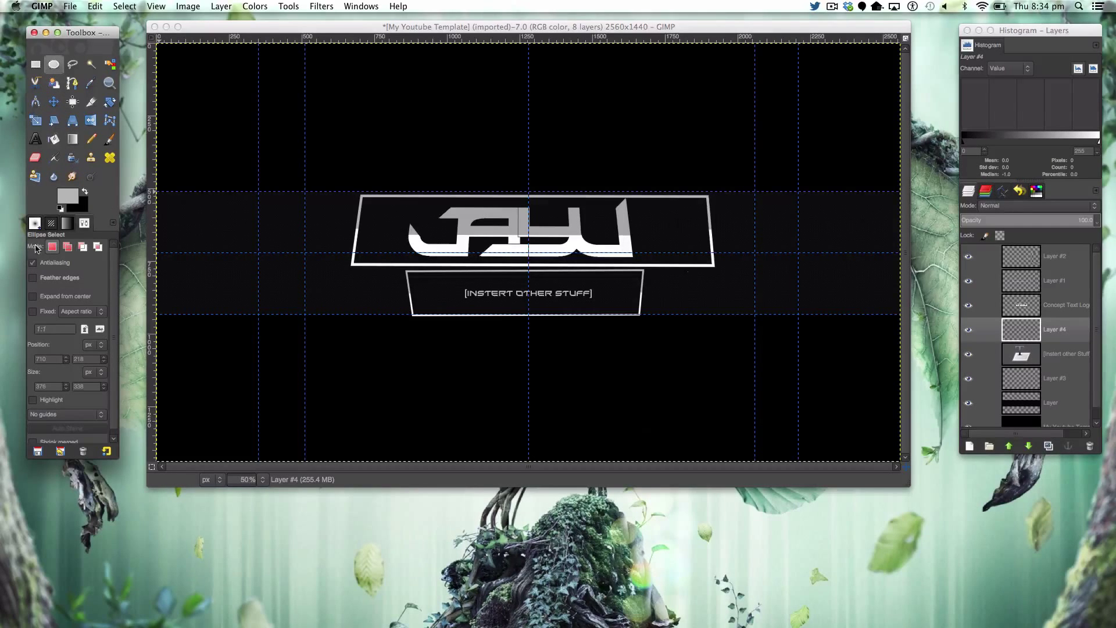
click(32, 311)
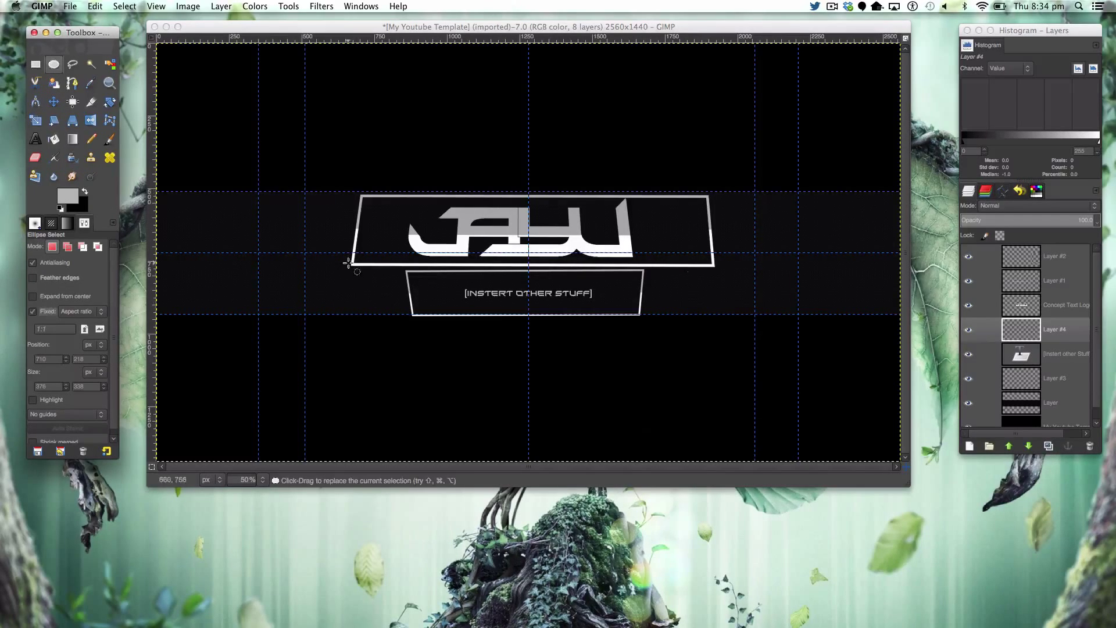
drag(347, 263, 447, 362)
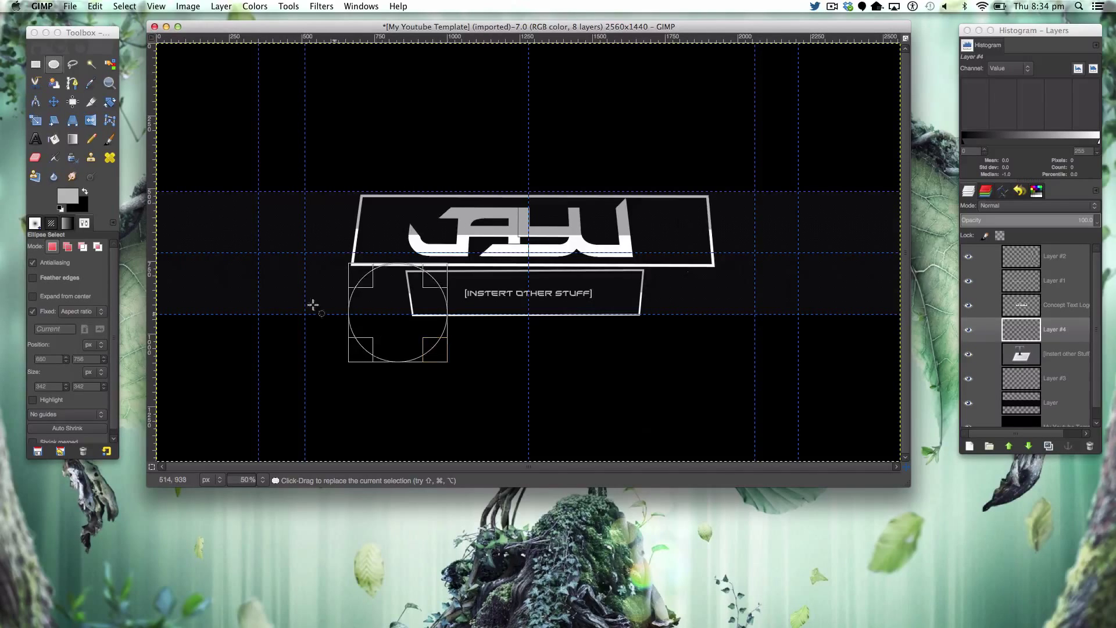
click(52, 140)
Fill the circle with solid colour and raise Layer #4 to the top of the stack
click(386, 304)
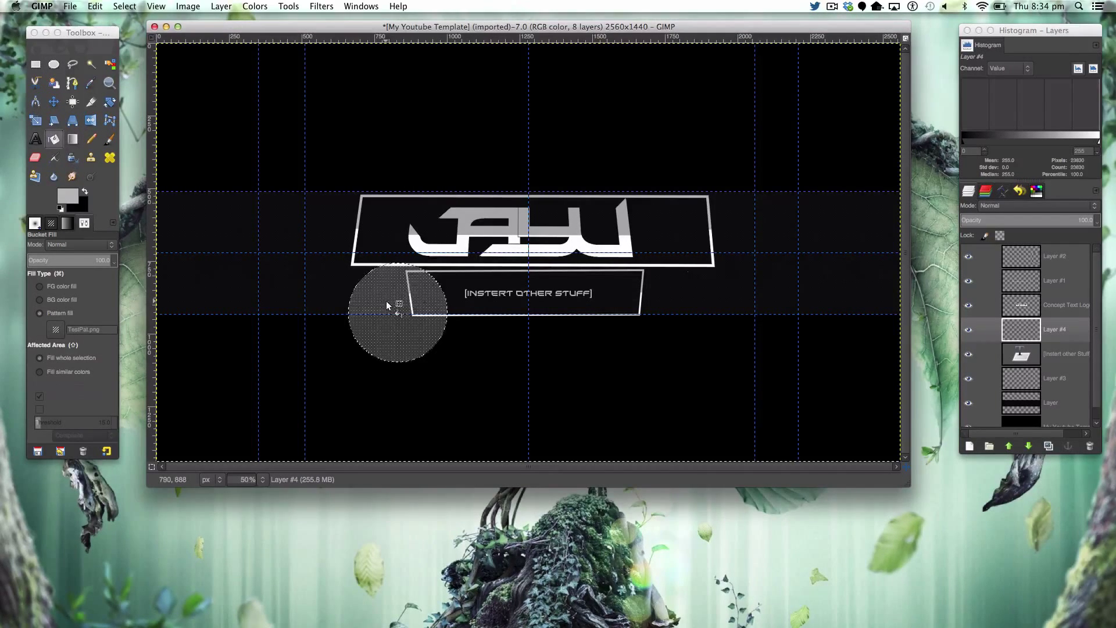
click(39, 286)
click(421, 342)
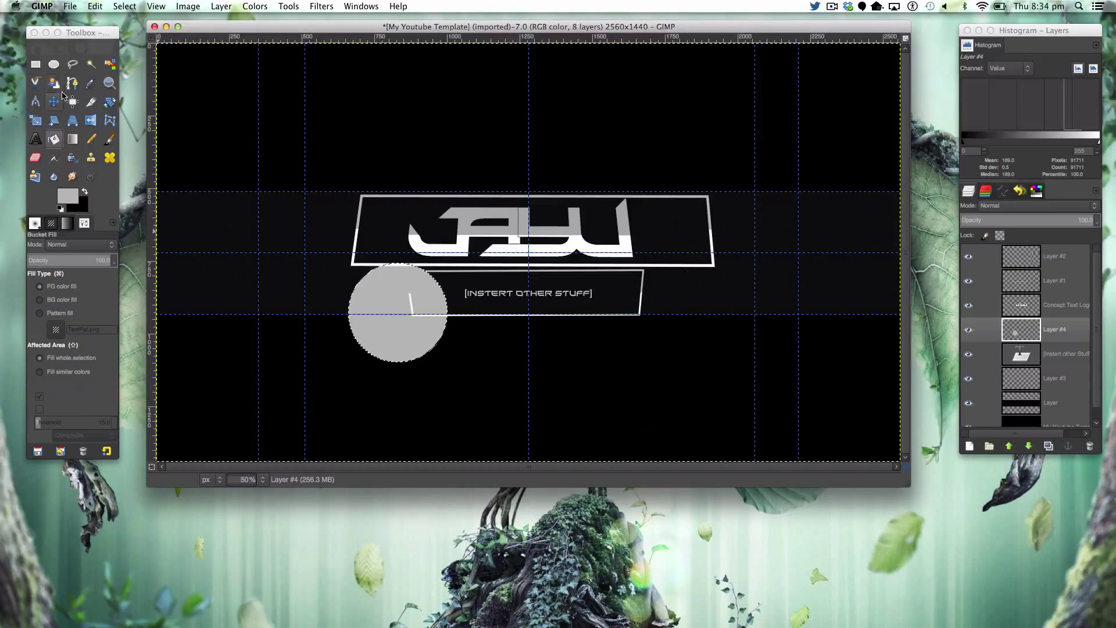
drag(1022, 329, 1024, 252)
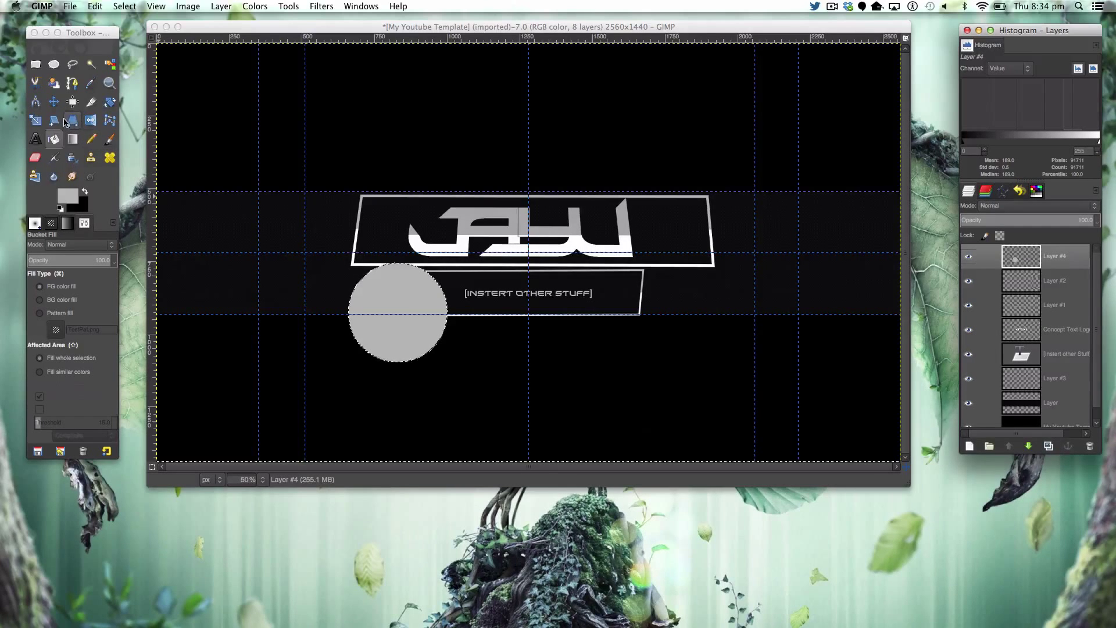
Refill the circle solid white and move it over the lower frame's right end
click(83, 194)
click(82, 195)
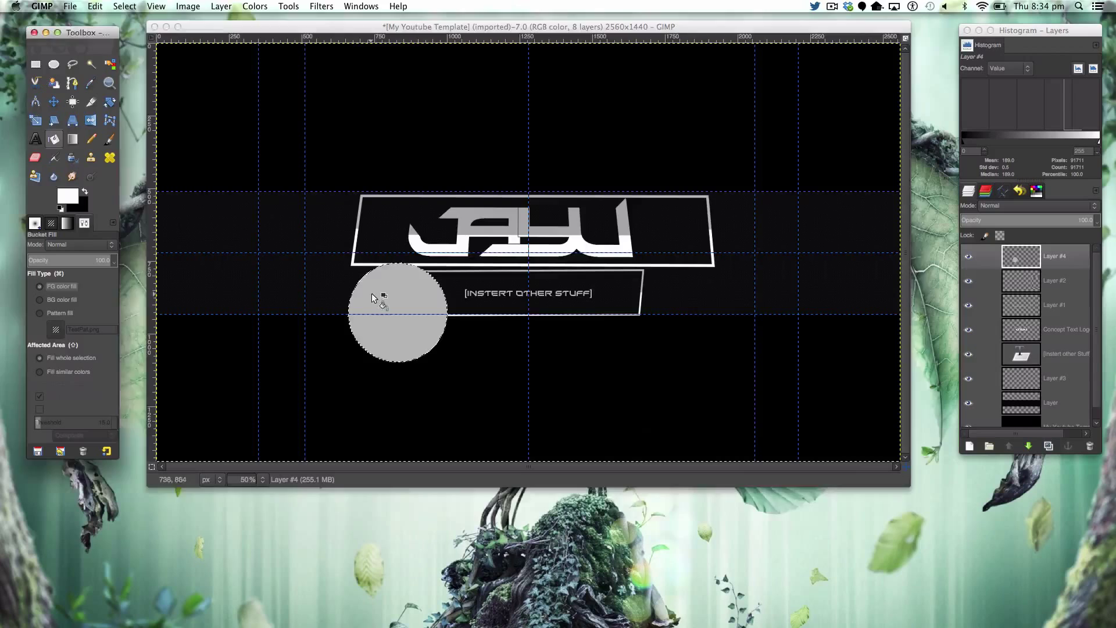
click(324, 287)
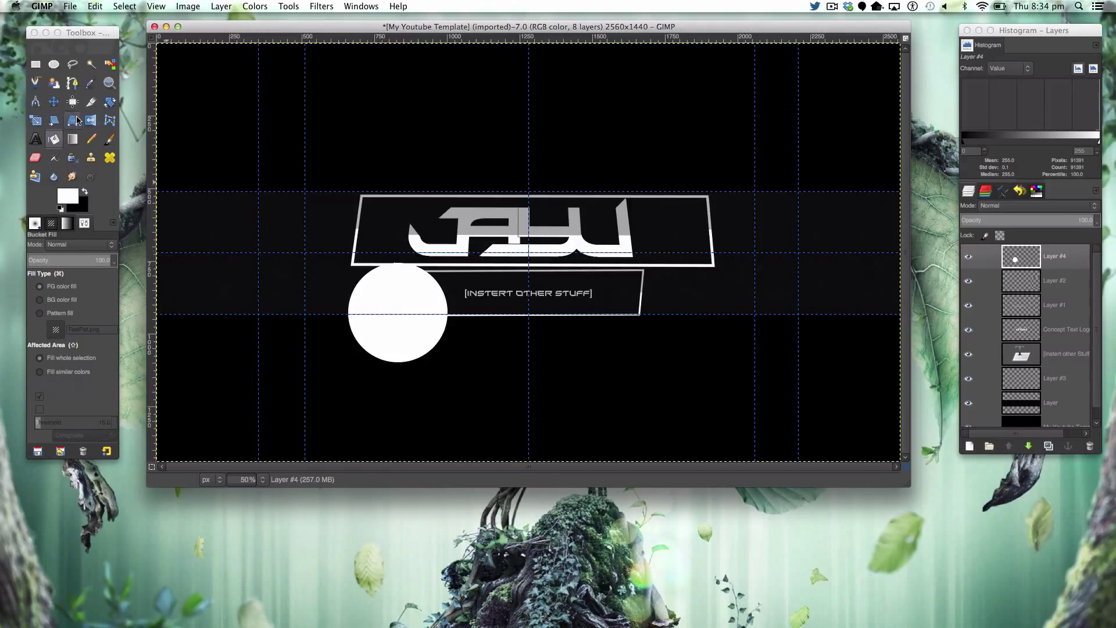
click(53, 102)
drag(397, 338, 671, 316)
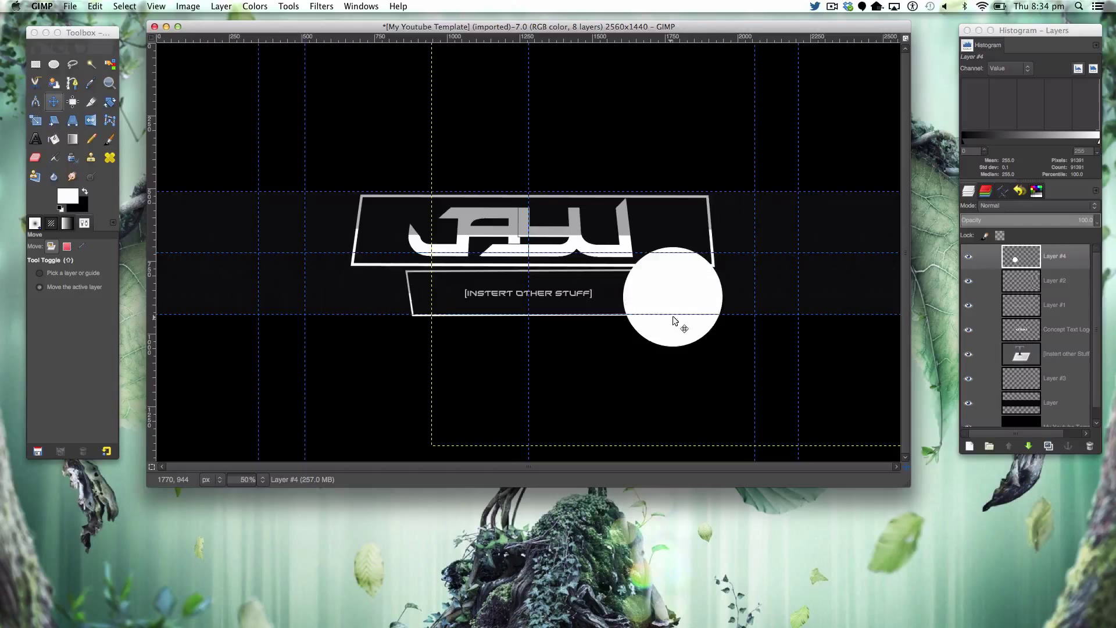
Hollow the circle into a ring by shrinking its selection 12 px and cutting the centre
right_click(1025, 263)
click(965, 513)
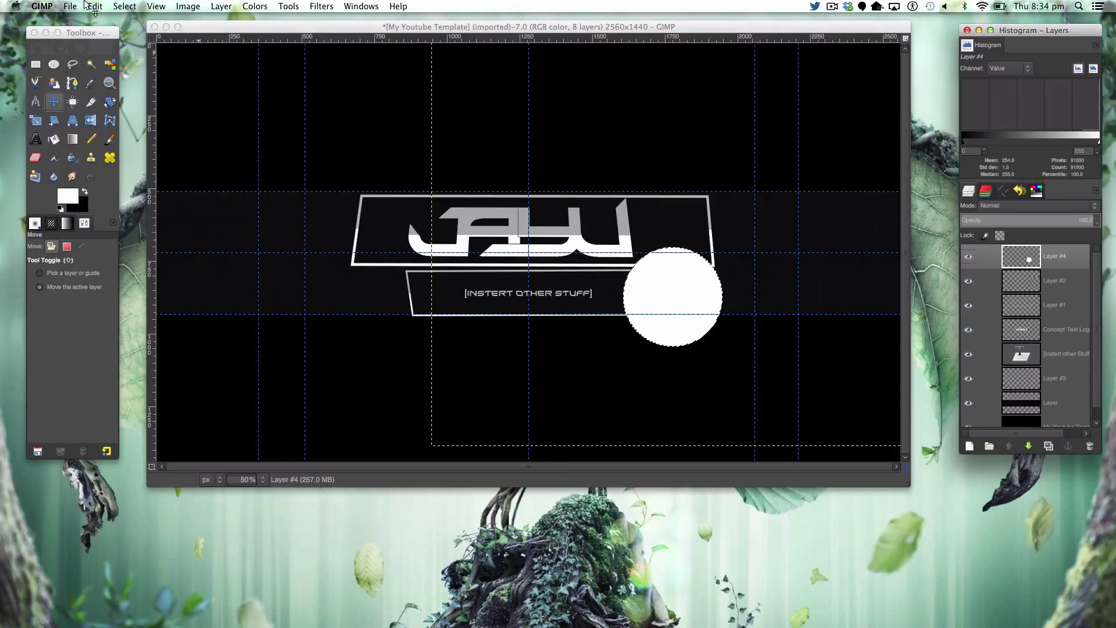
click(124, 6)
click(161, 142)
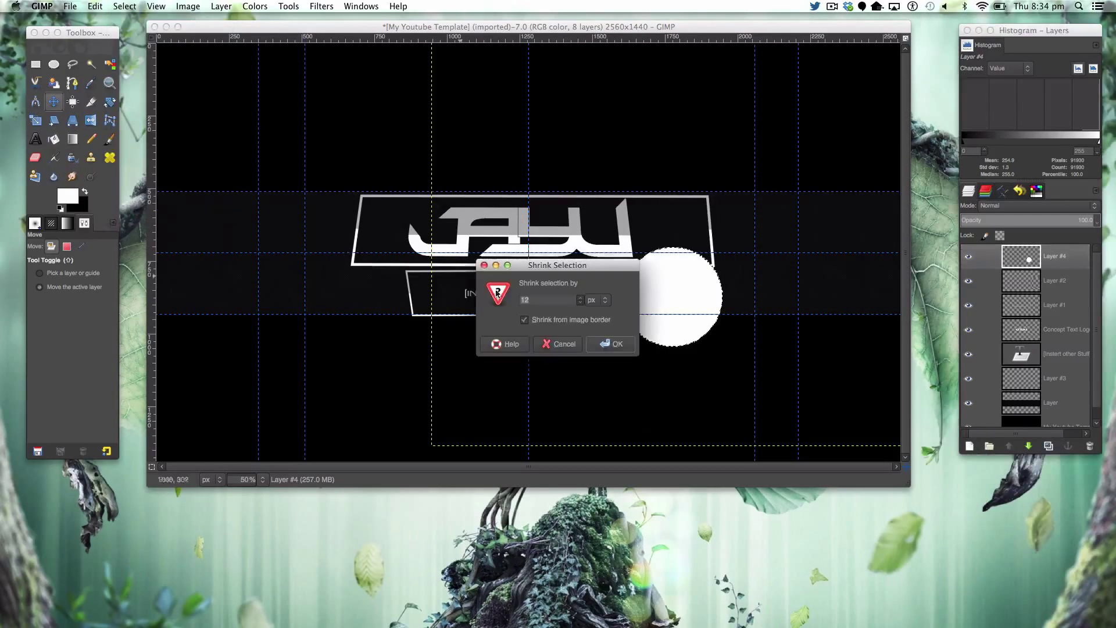
click(617, 346)
key(super+x)
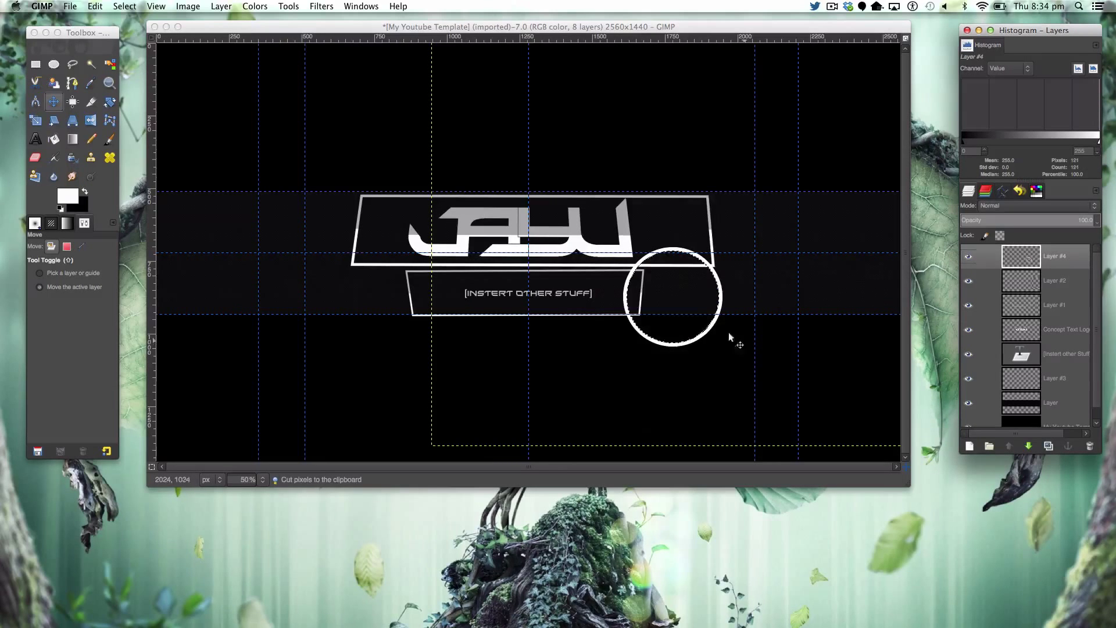
key(shift+super+a)
Scale Layer #4 proportionally down to 1028×578, then zoom out to view the whole banner
click(36, 120)
click(724, 319)
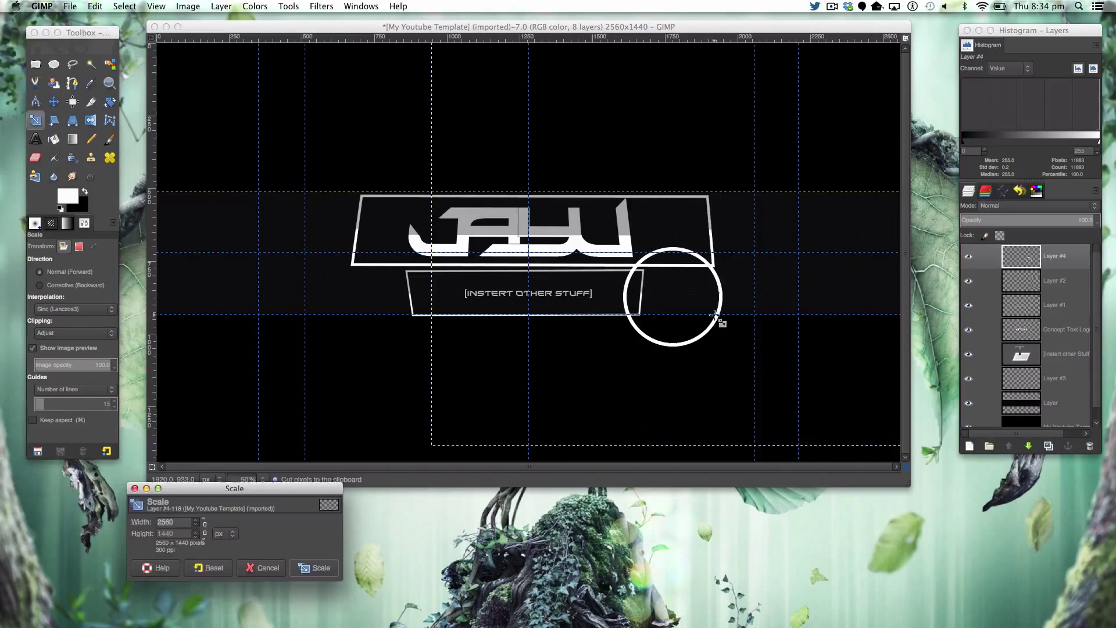
drag(459, 101, 621, 282)
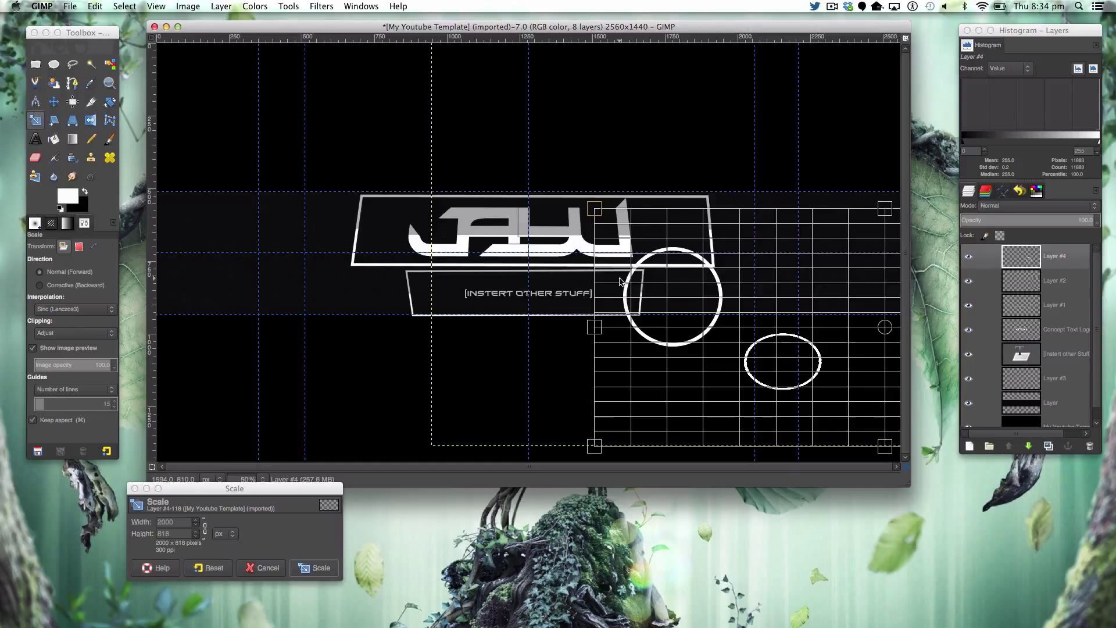
click(210, 567)
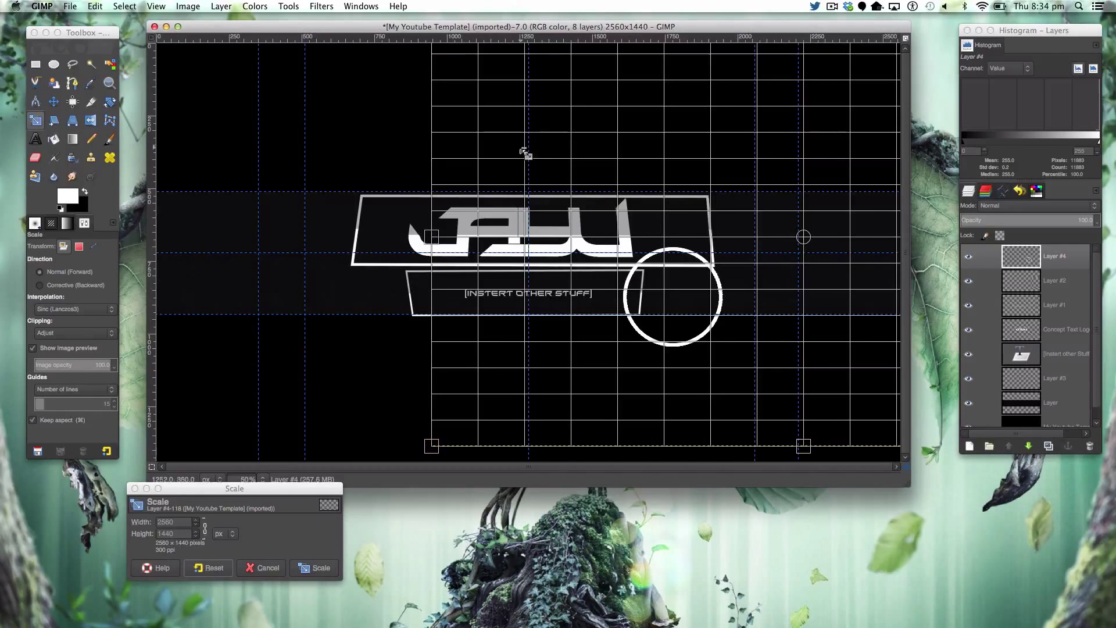
drag(541, 181, 775, 403)
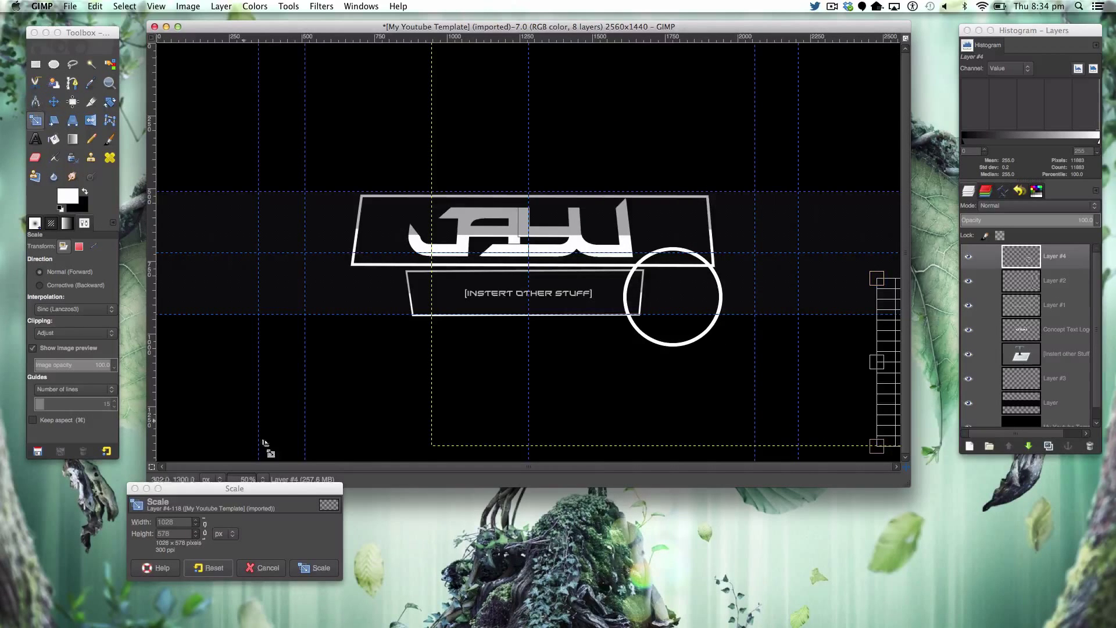
click(328, 564)
click(263, 479)
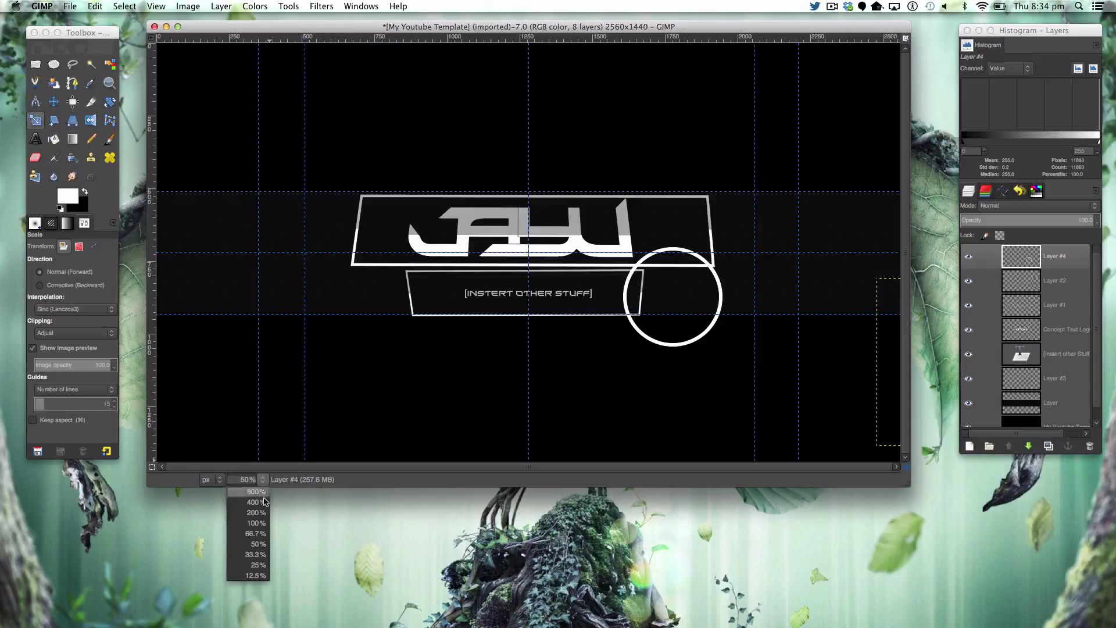
click(252, 554)
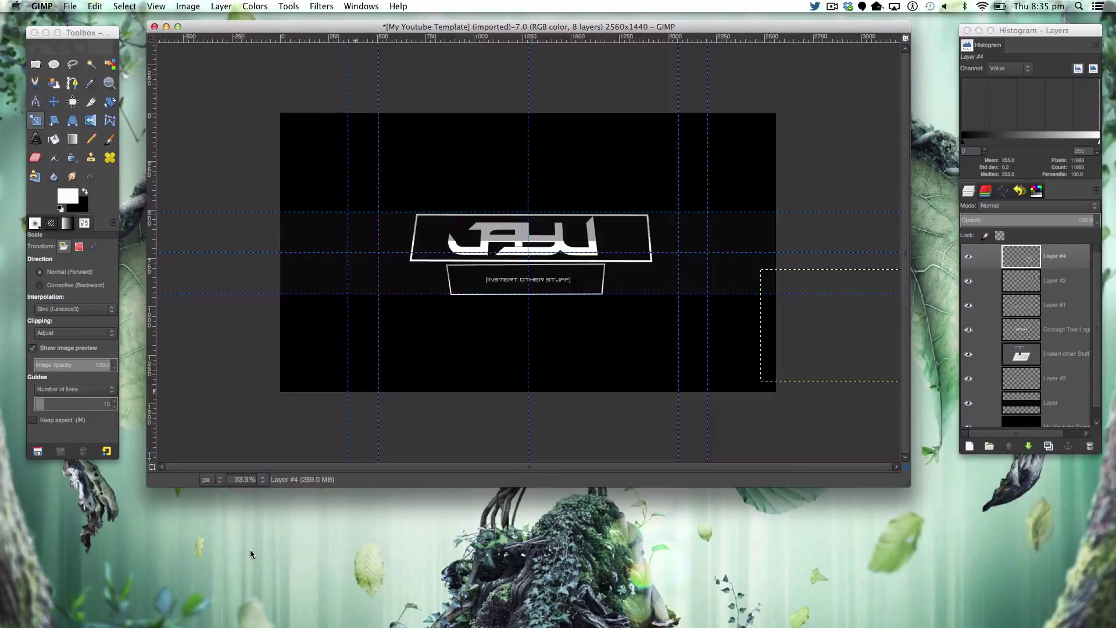
Move the white ring beside the lower frame's right end and set zoom to 66.7%
click(53, 102)
drag(816, 330, 626, 267)
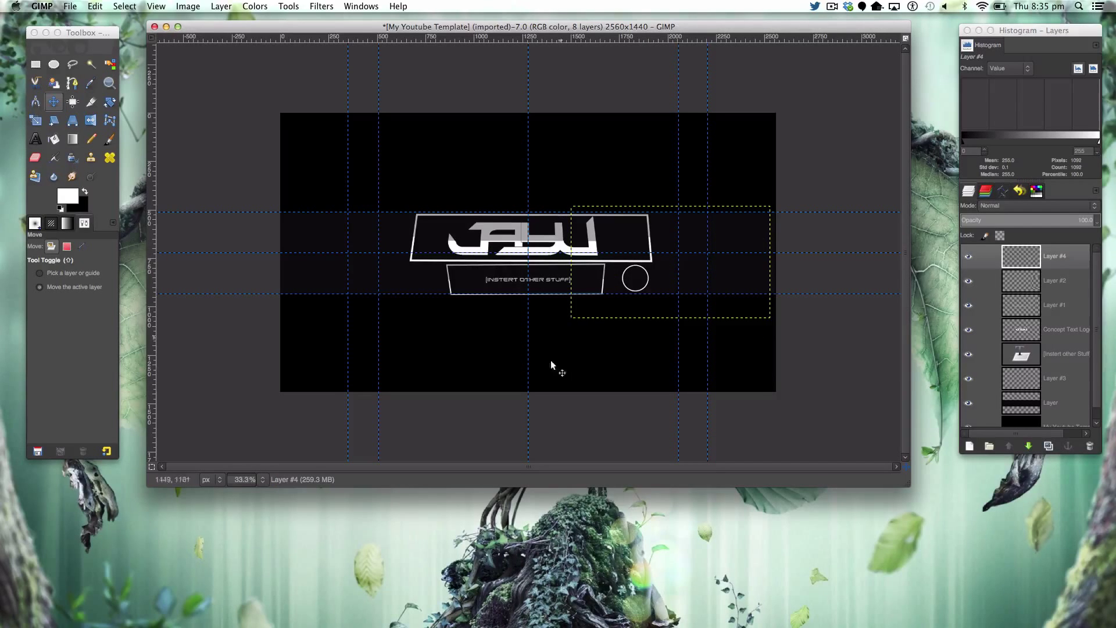
click(263, 479)
click(247, 534)
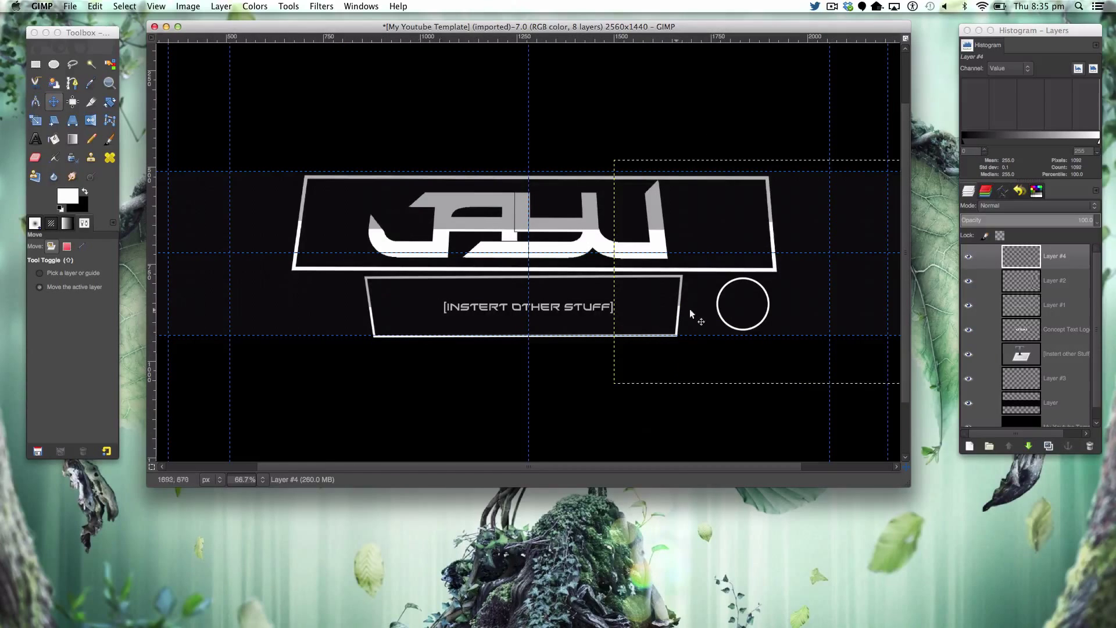